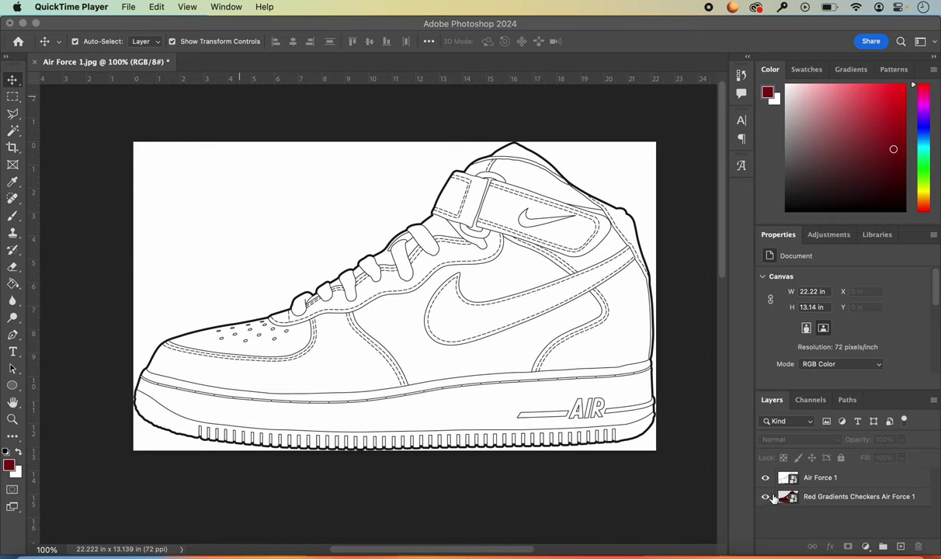
Step: Hide the Air Force 1 layer to reveal the finished shoe, then download the shoe coloring sheet
left_click(766, 479)
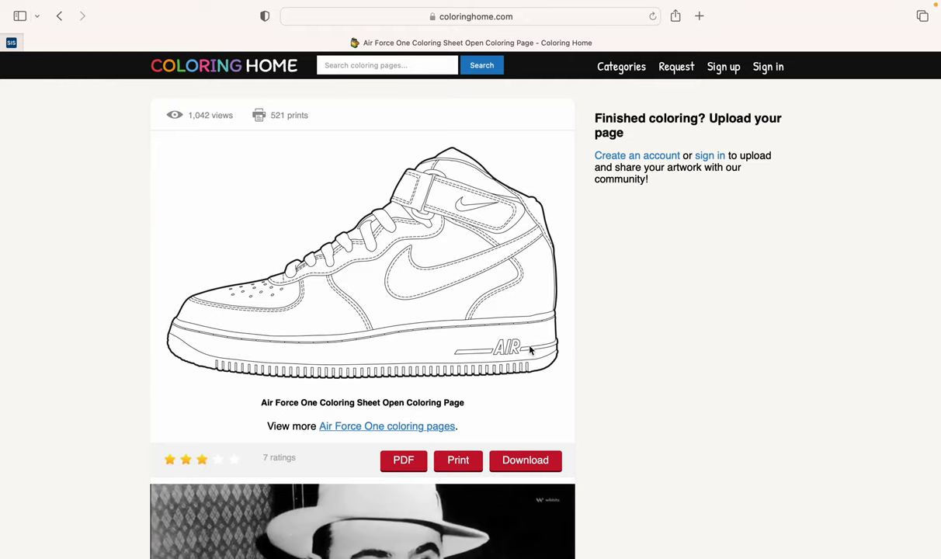
left_click(511, 465)
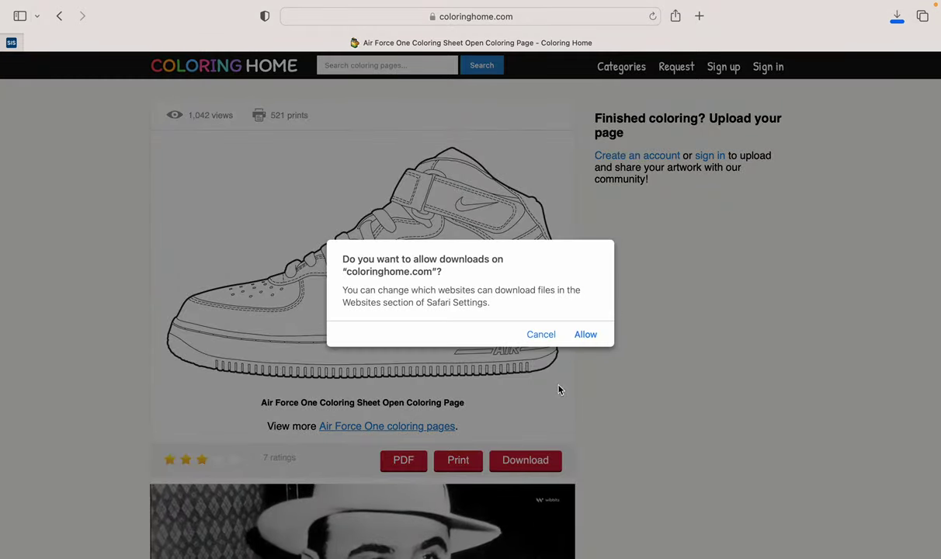
left_click(590, 334)
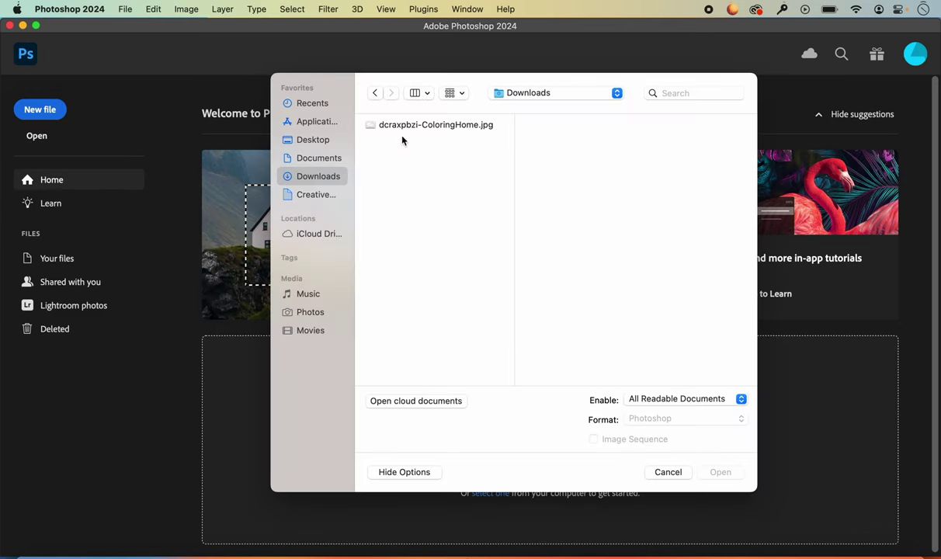
Step: Open the downloaded shoe line-art JPG as a document, then type unsplash into Safari's address bar
left_click(404, 126)
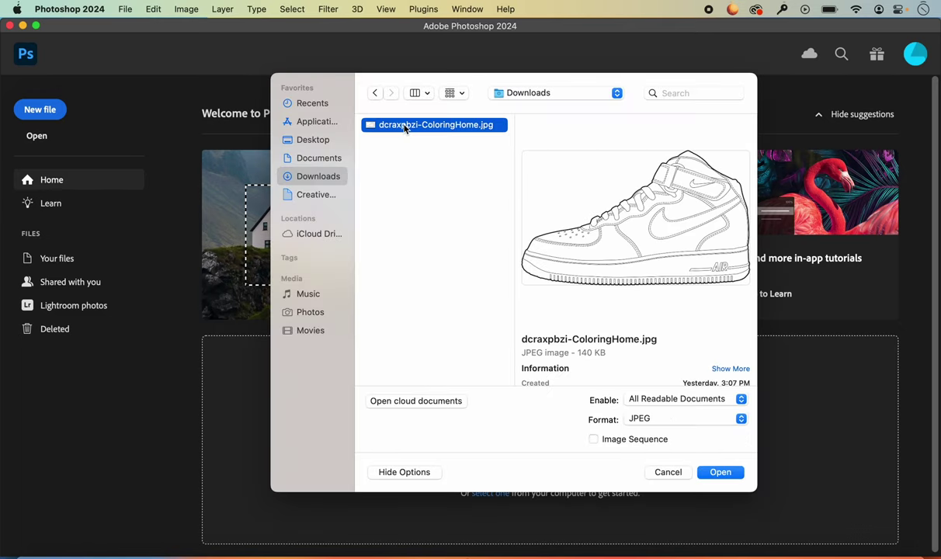
left_click(738, 474)
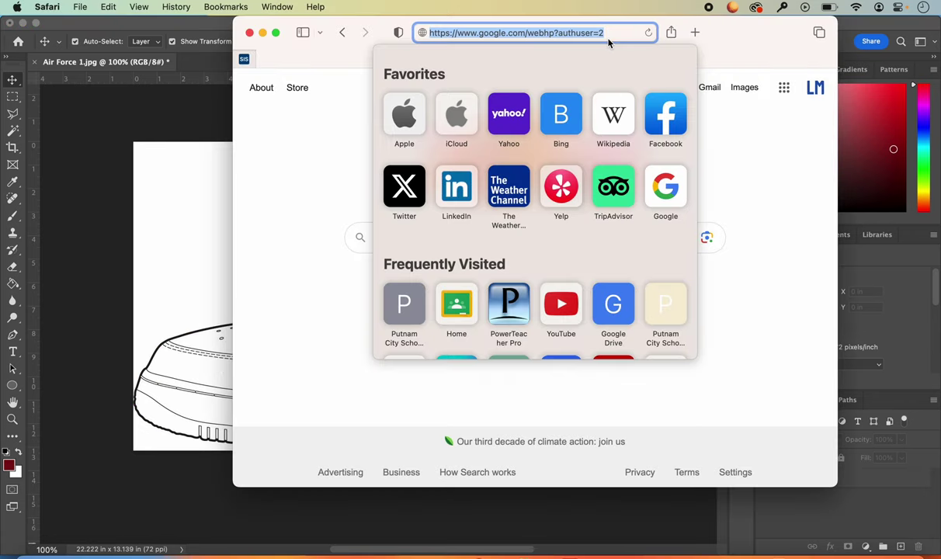
type("uns")
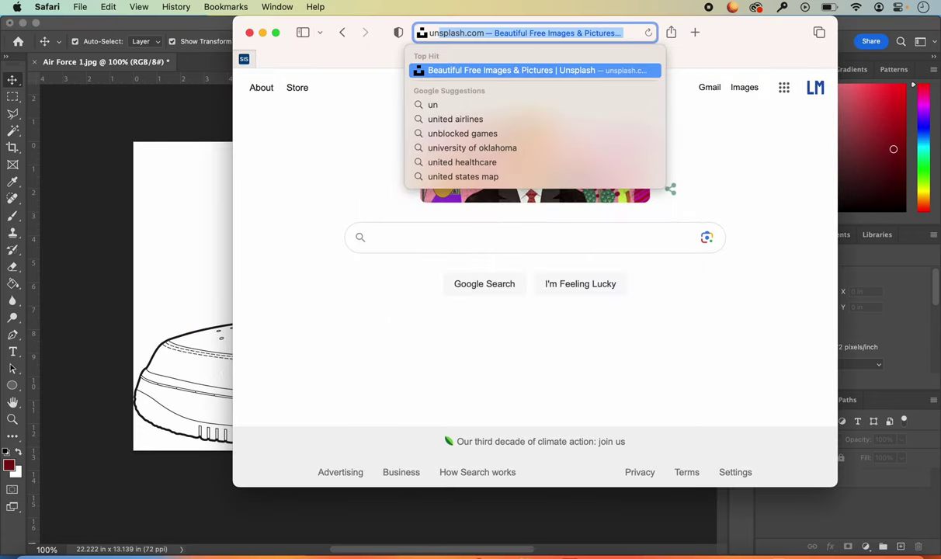
type("pla")
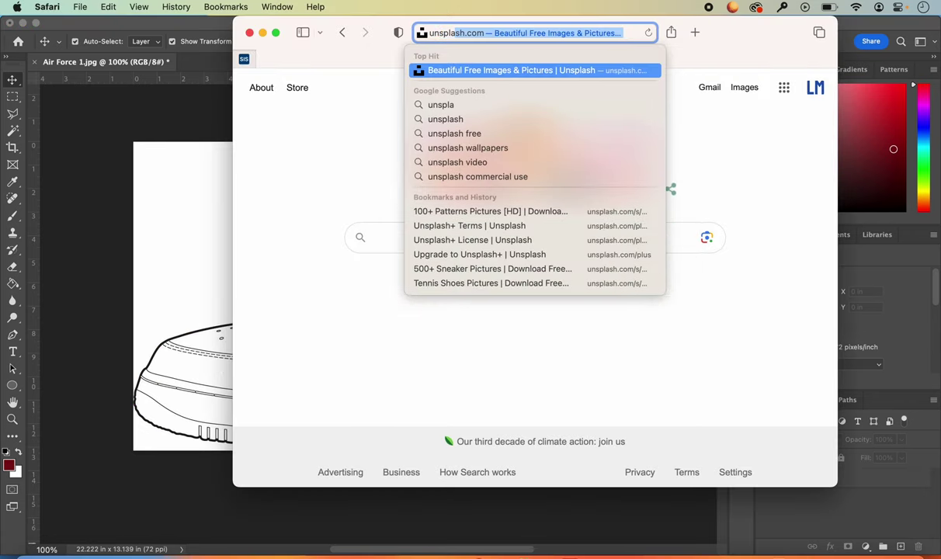
Step: Go to unsplash.com and search for 'patterns'
key("Return")
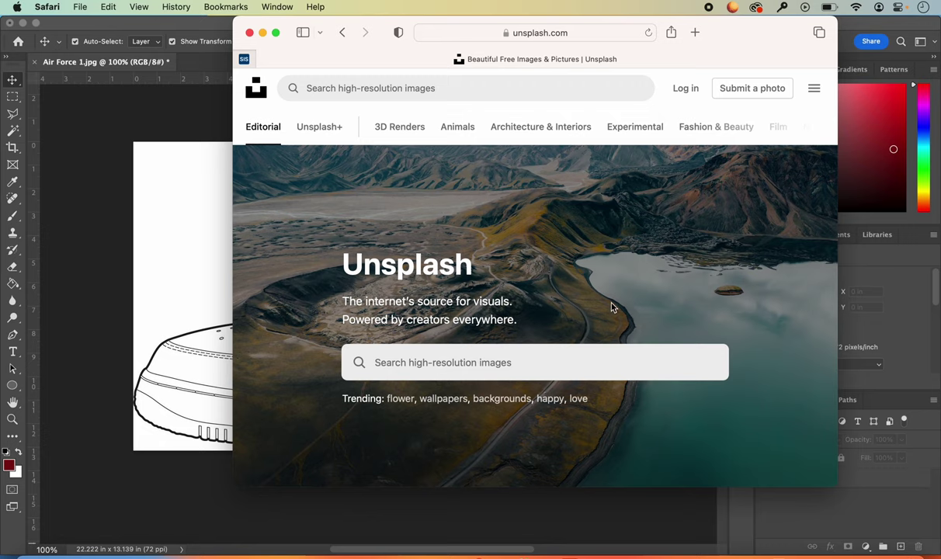
scroll(611, 307, "down", 5)
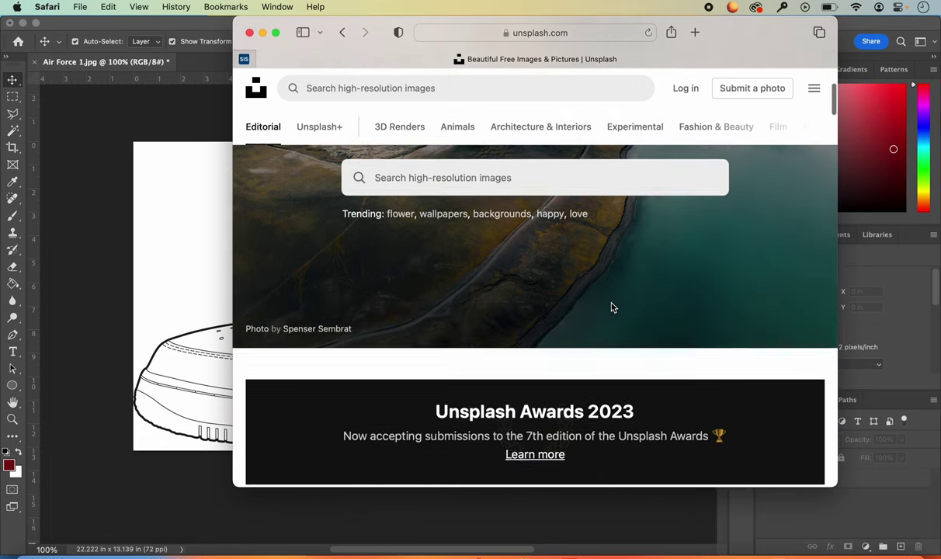
scroll(611, 307, "down", 3)
left_click(612, 95)
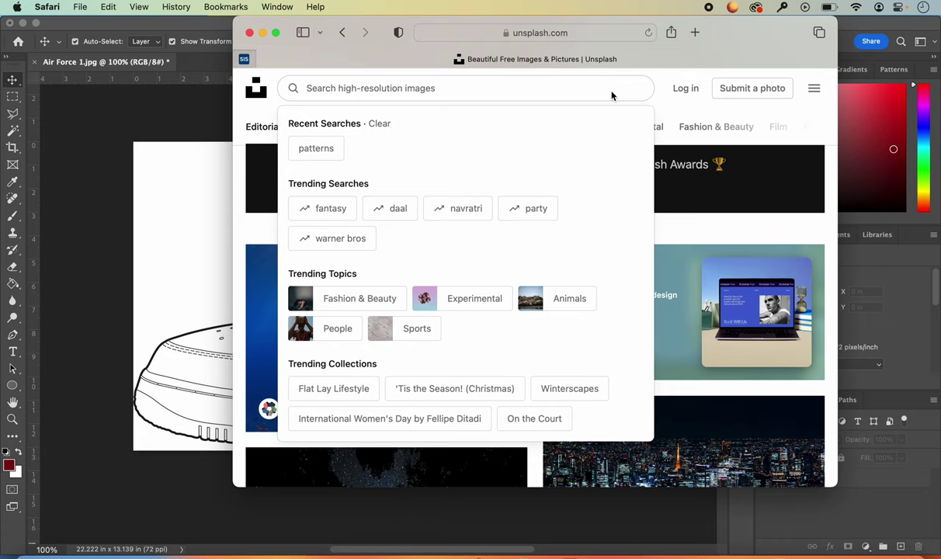
type("pattern")
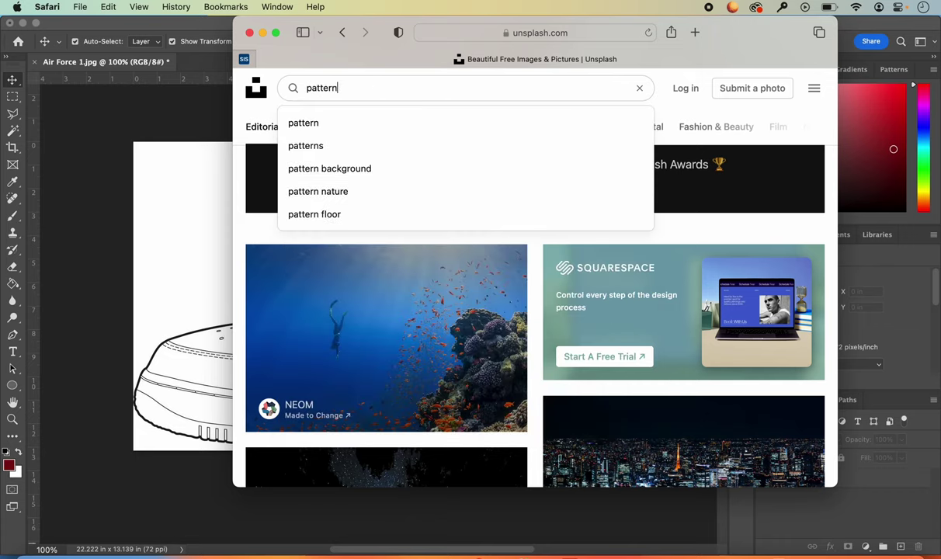
type("s")
key("Return")
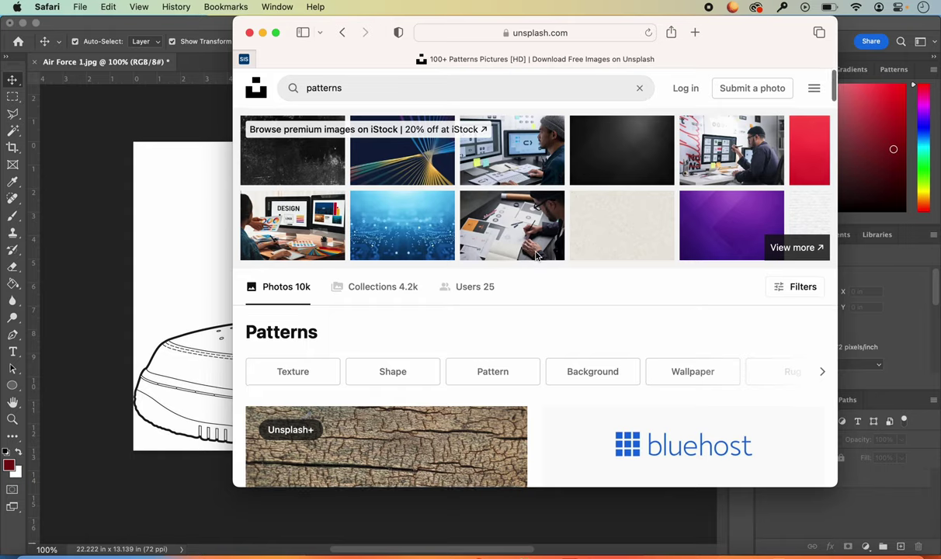
Step: Drag the red marbled photo from the results onto the shoe canvas
scroll(535, 255, "down", 10)
scroll(536, 255, "down", 5)
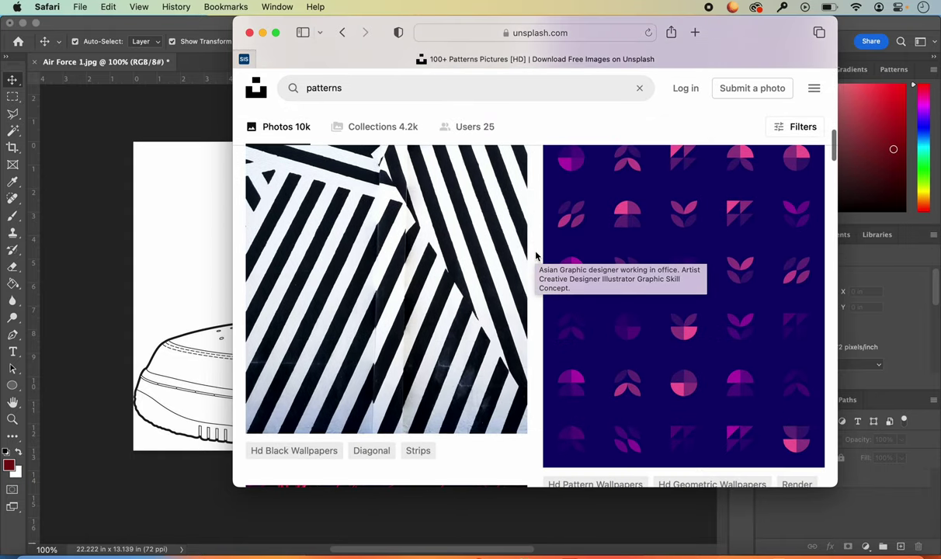
left_click_drag(439, 227, 197, 301)
Step: Delete the marble image layer from the shoe document
left_click(364, 177)
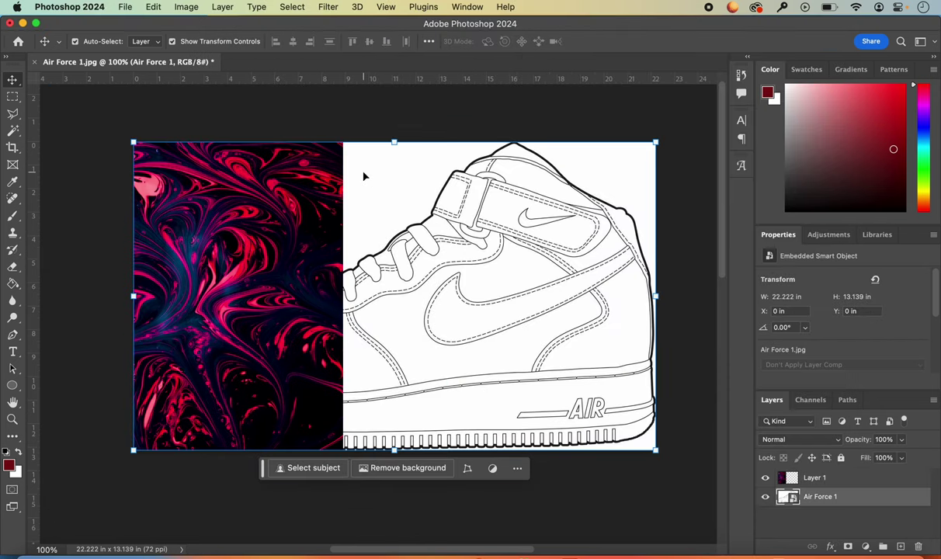
left_click(260, 280)
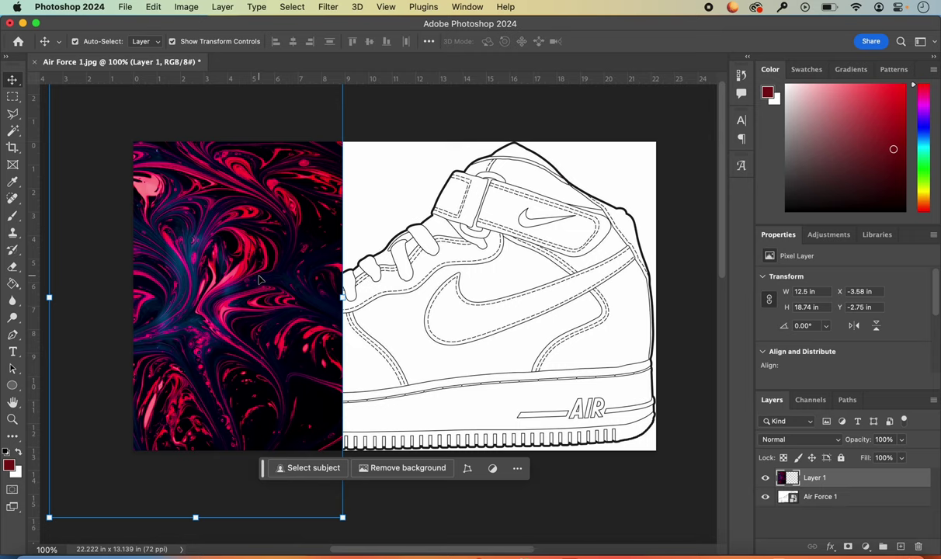
key("BackSpace")
Step: Place the Free LM Checker Board Pattern file from the desktop onto the canvas and commit it
left_click_drag(676, 28, 537, 18)
left_click_drag(871, 83, 492, 183)
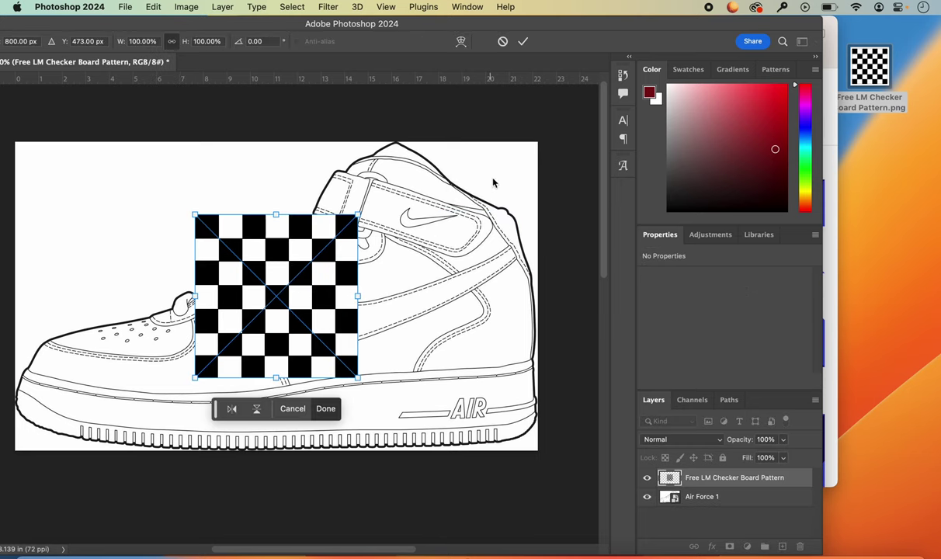
left_click_drag(591, 28, 707, 24)
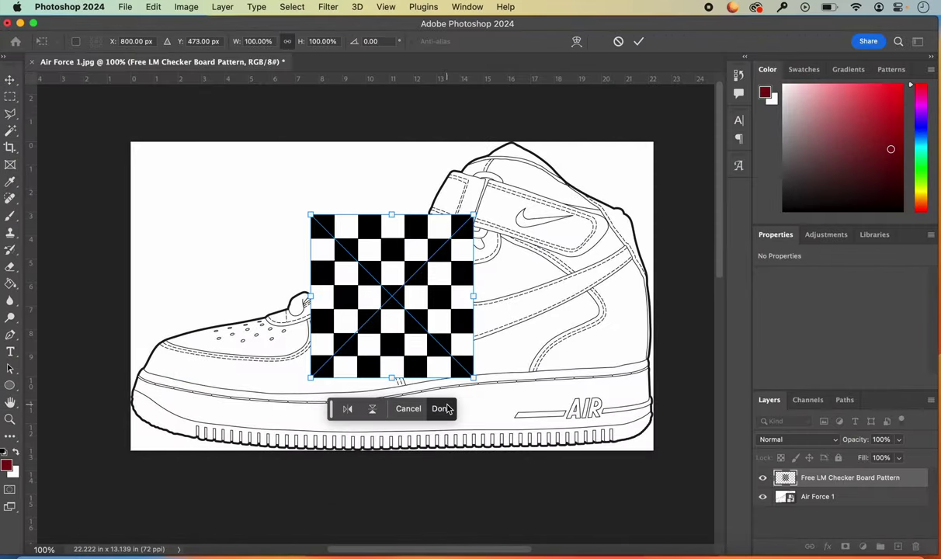
left_click(639, 41)
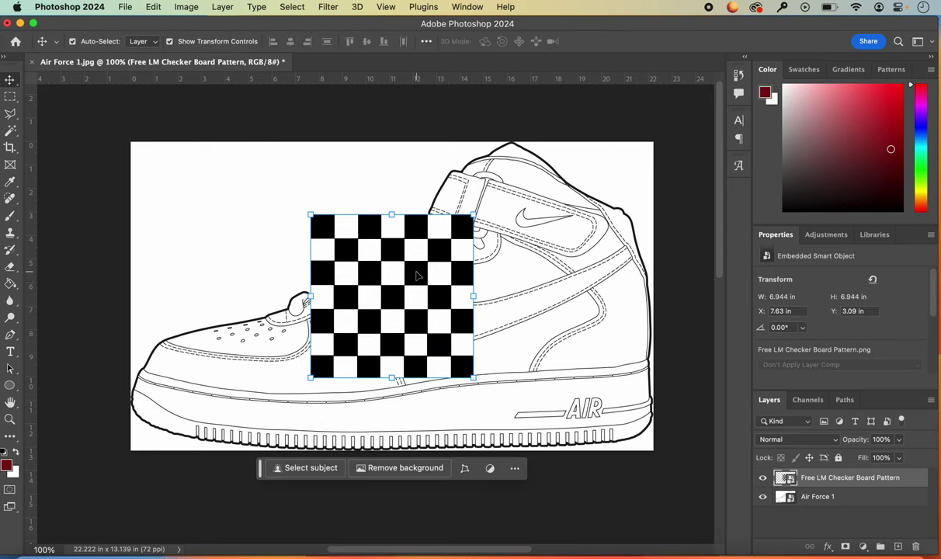
Step: Move the checkerboard onto the shoe's upper with the Move tool
left_click(10, 80)
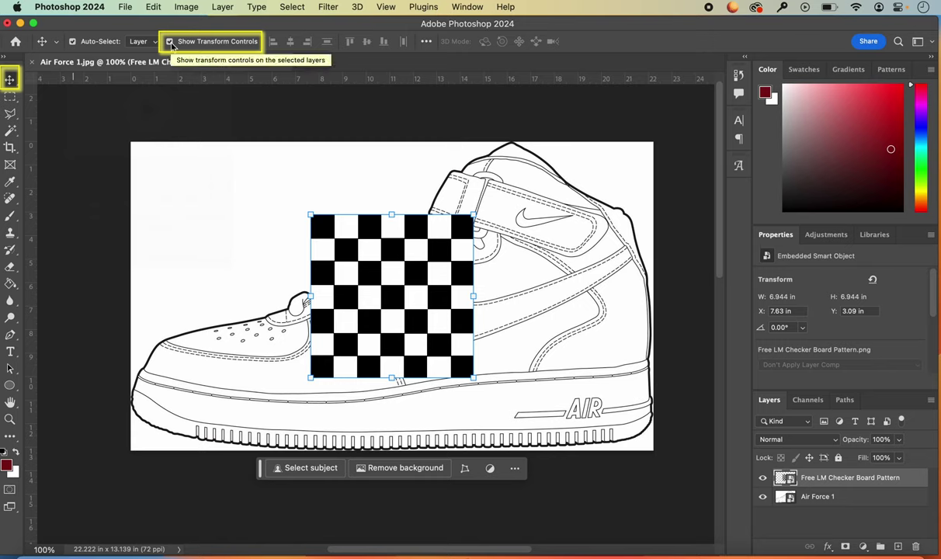
left_click_drag(374, 248, 475, 266)
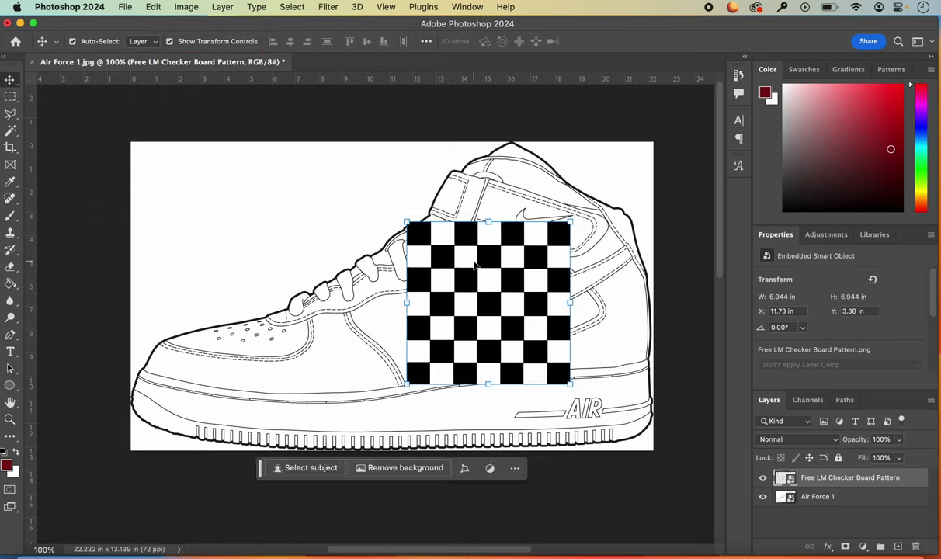
left_click(677, 270)
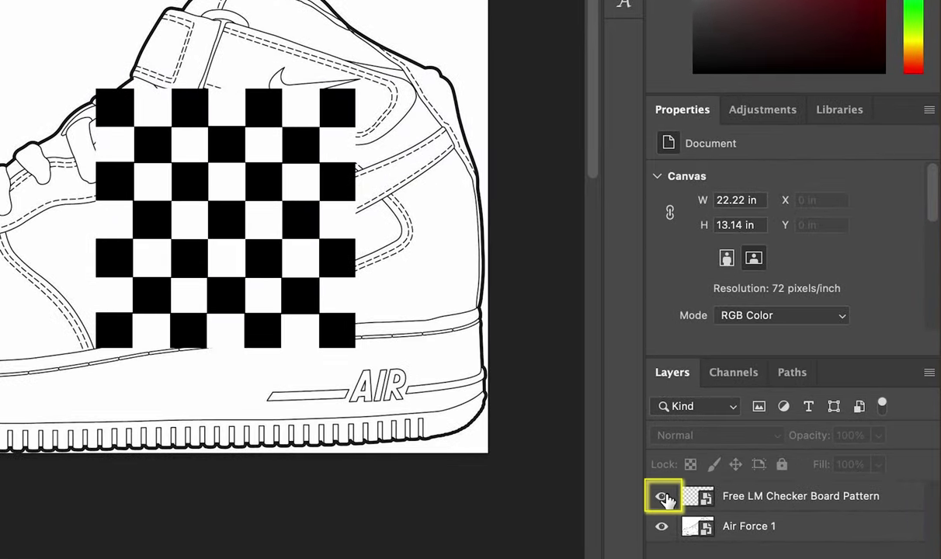
Step: Hide the checkerboard layer and unlock the Air Force 1 layer
left_click(661, 496)
left_click(695, 532)
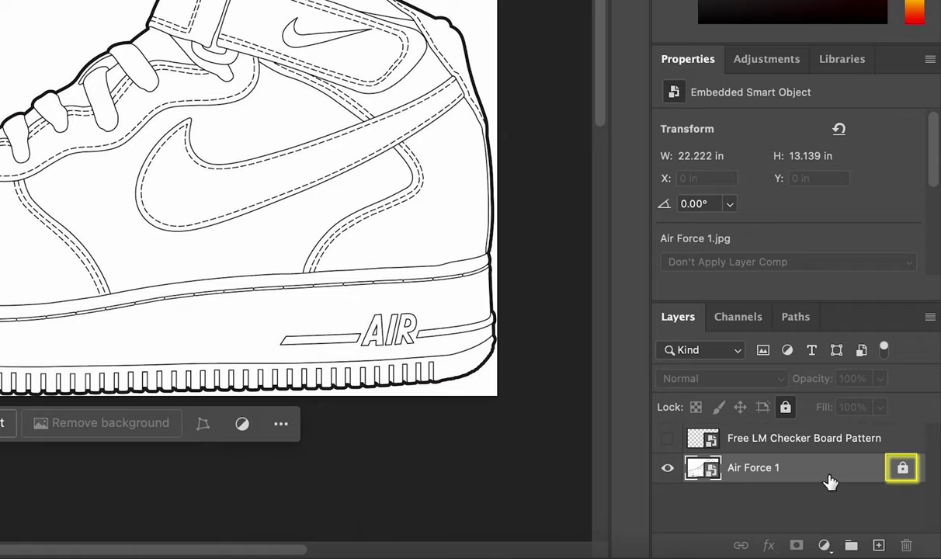
left_click(903, 468)
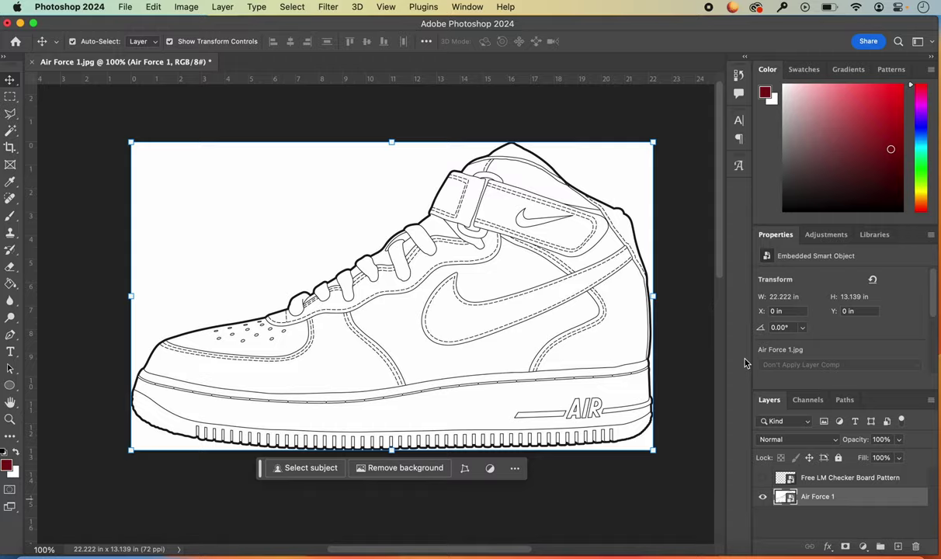
Step: Choose the Magic Wand, collapse the toolbar to one column, and select the shoe's side panel
left_click(11, 130)
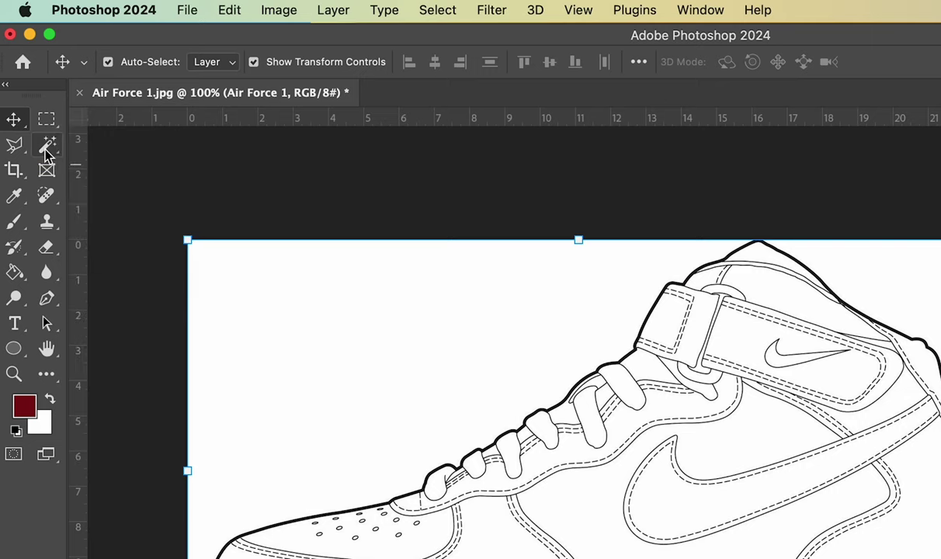
left_click(46, 151)
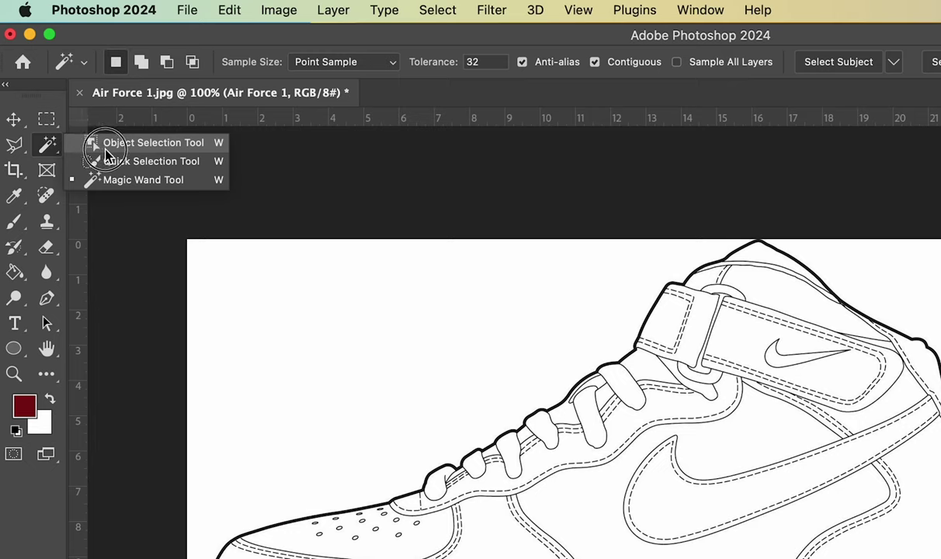
left_click(117, 184)
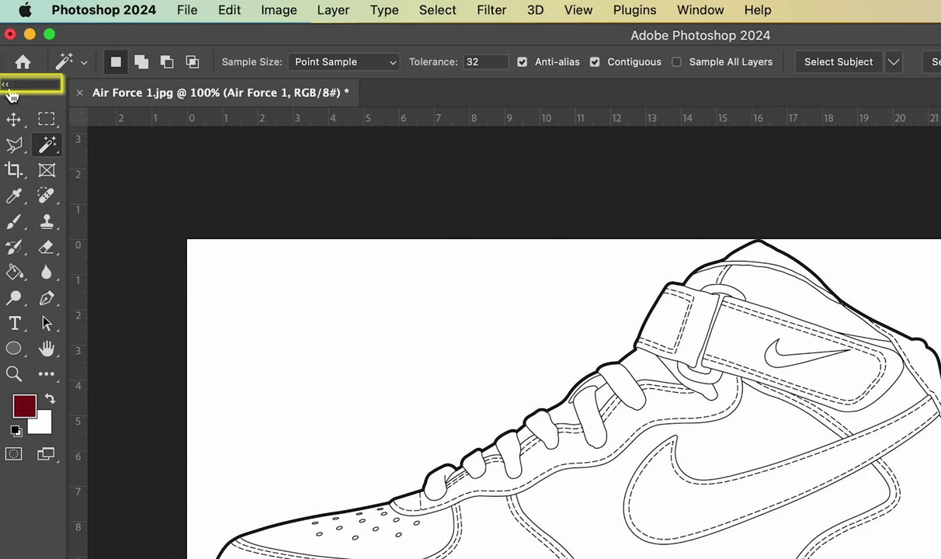
left_click(10, 87)
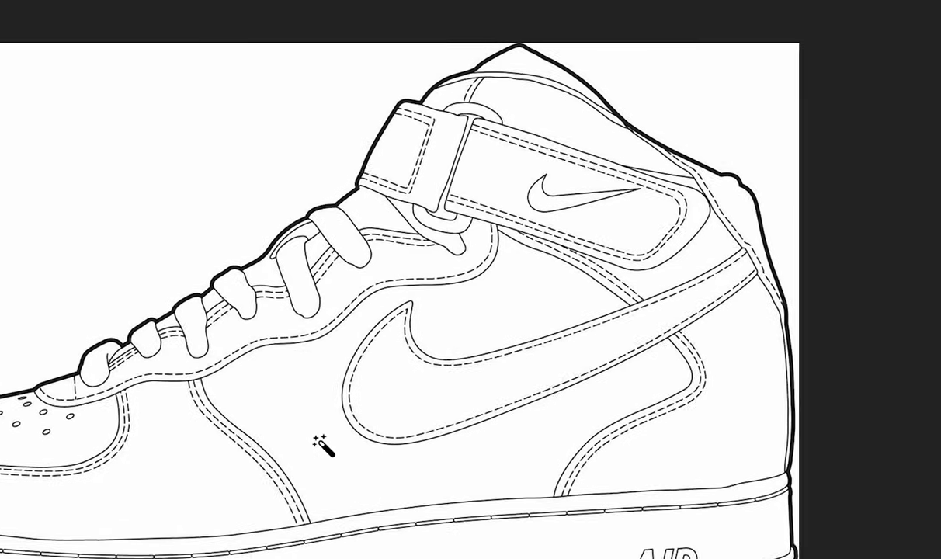
left_click(319, 443)
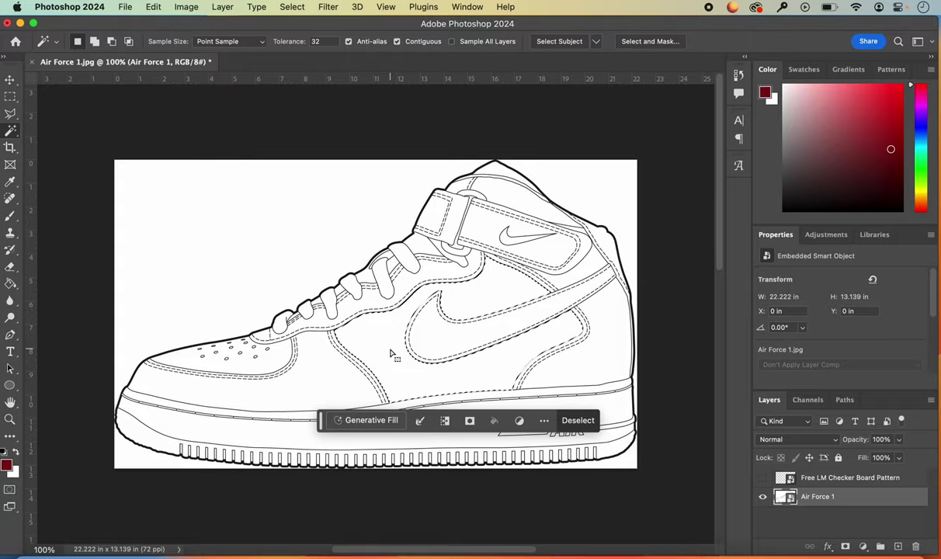
key("BackSpace")
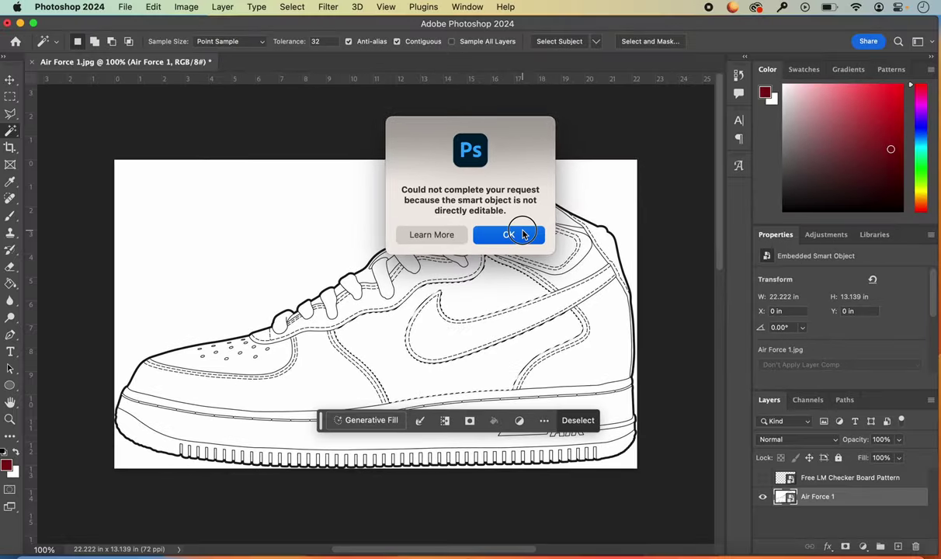
left_click(564, 201)
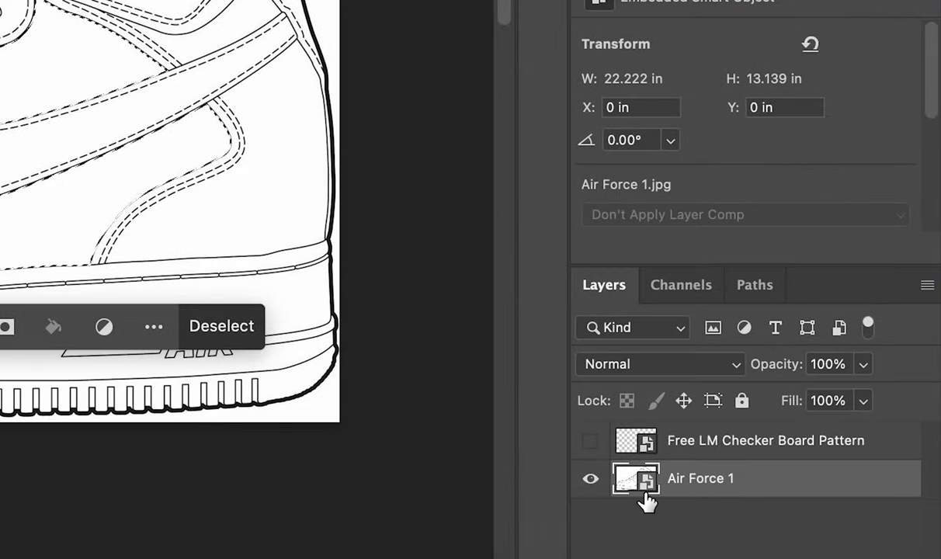
double_click(646, 482)
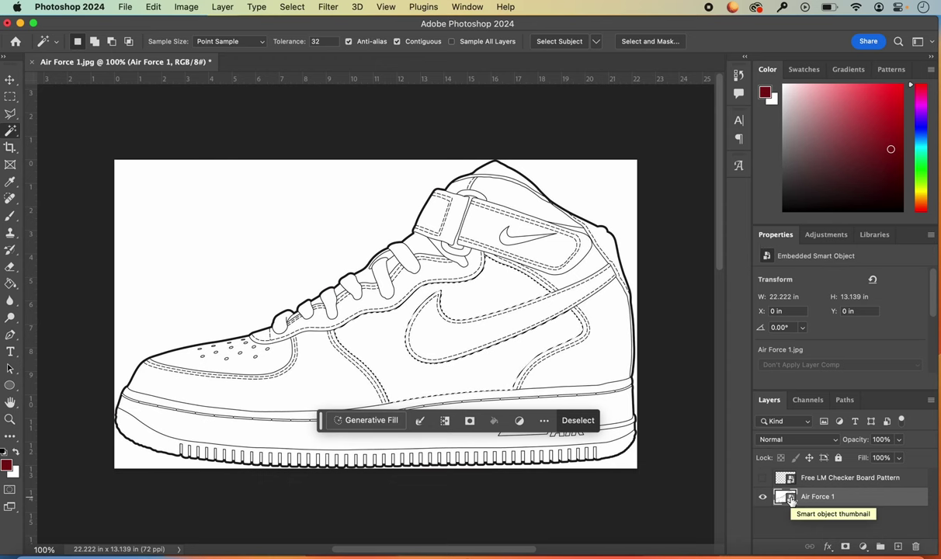
Step: Rasterize the Air Force 1 layer
right_click(868, 498)
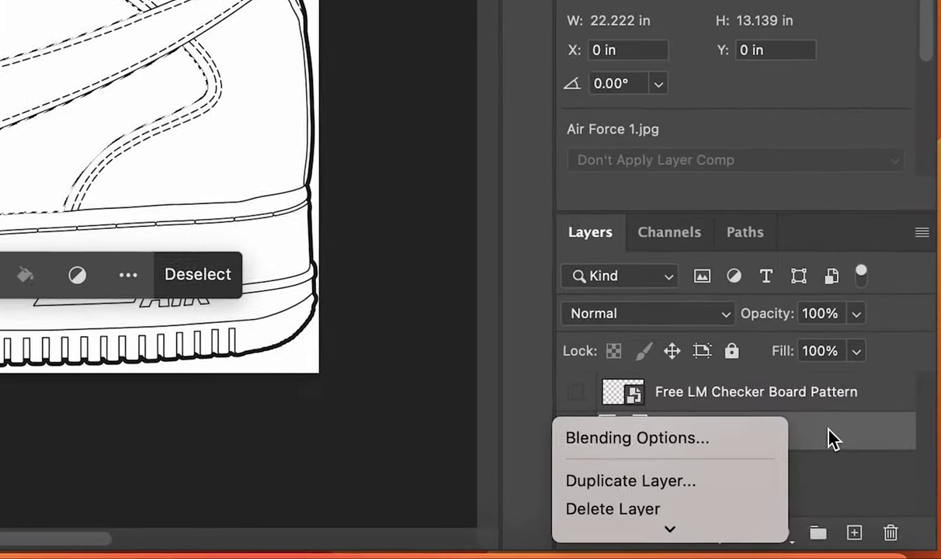
left_click(830, 440)
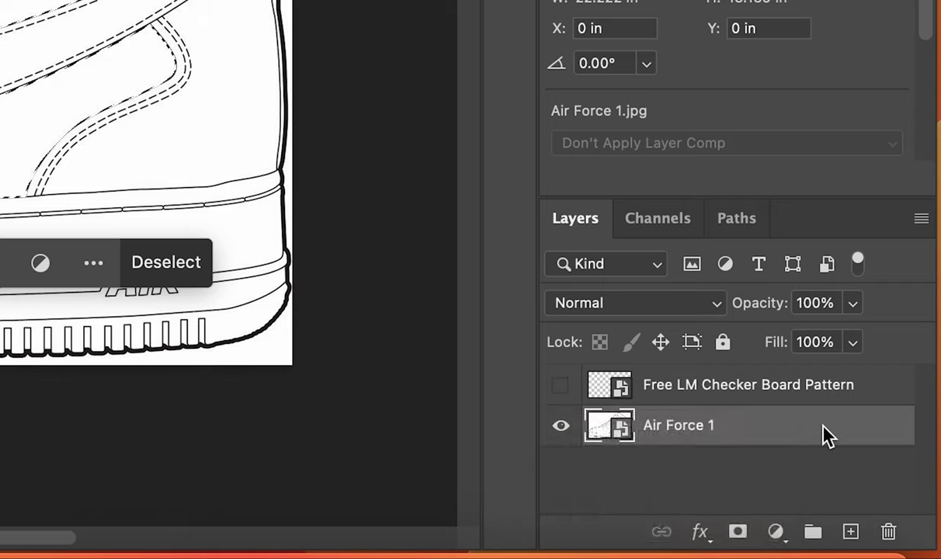
right_click(847, 430)
left_click(848, 431)
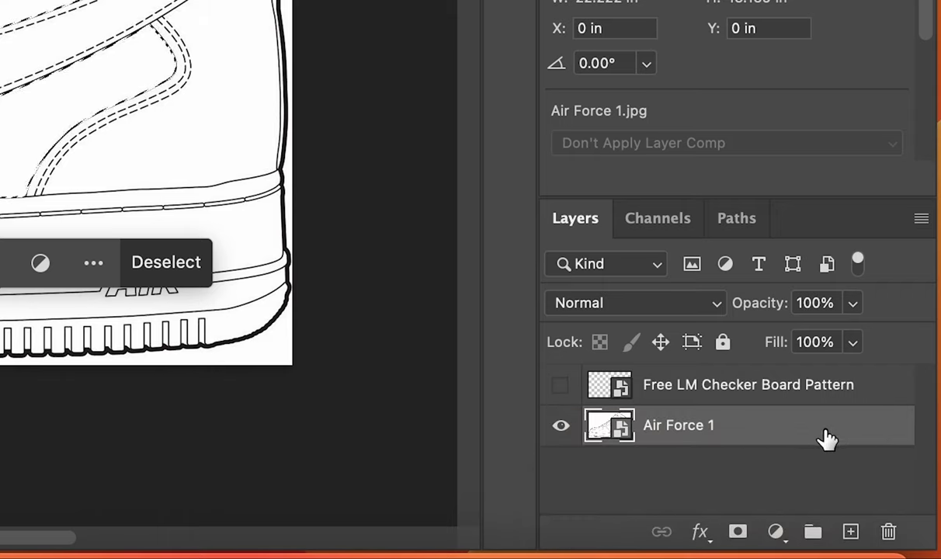
right_click(813, 424)
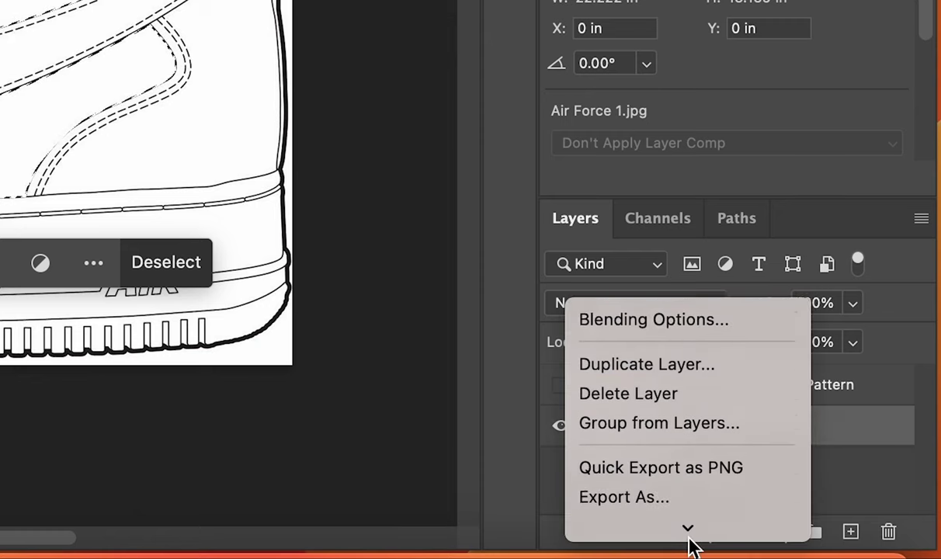
mouse_move(689, 535)
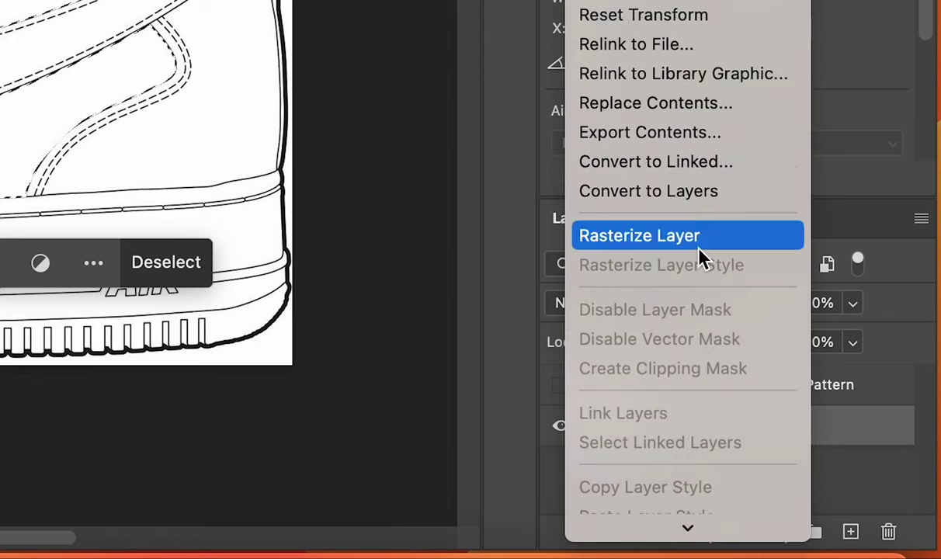
left_click(718, 237)
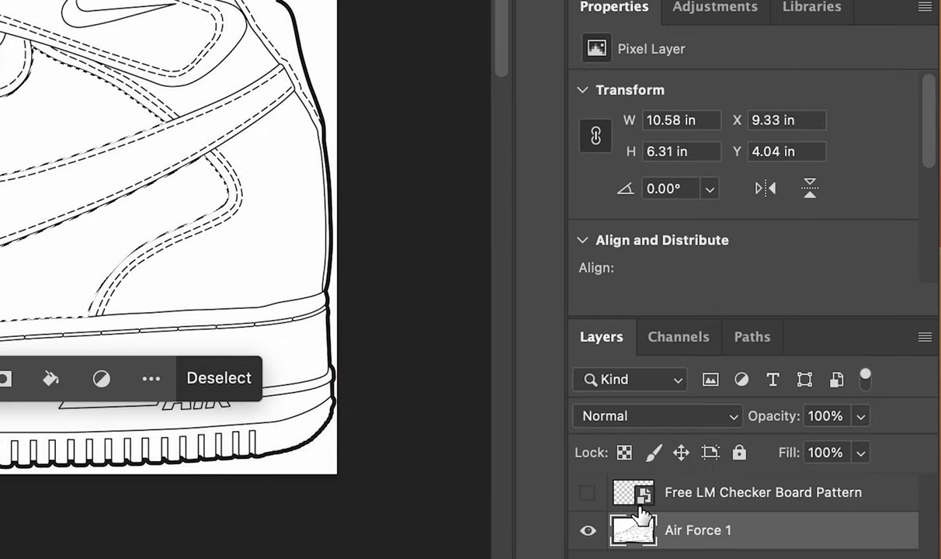
Step: Rasterize the Free LM Checker Board Pattern layer
left_click(828, 503)
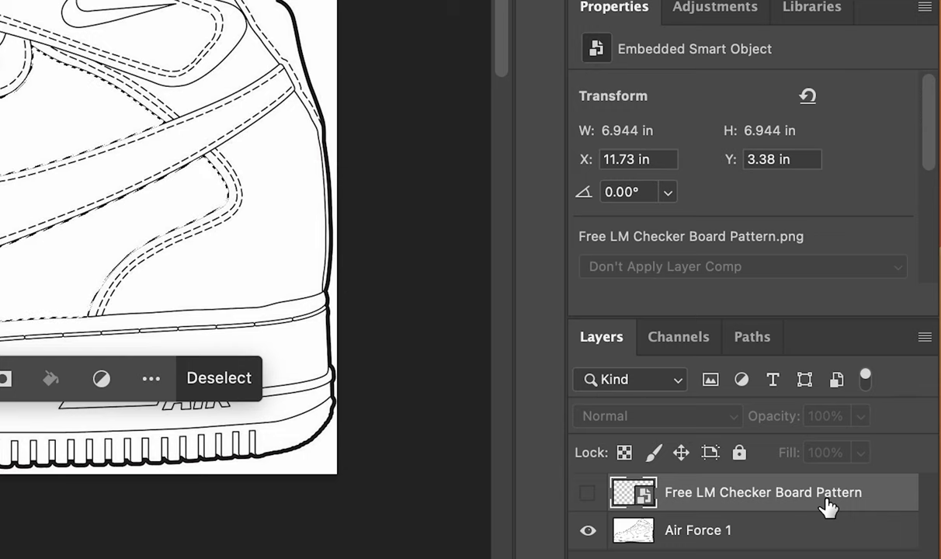
right_click(867, 494)
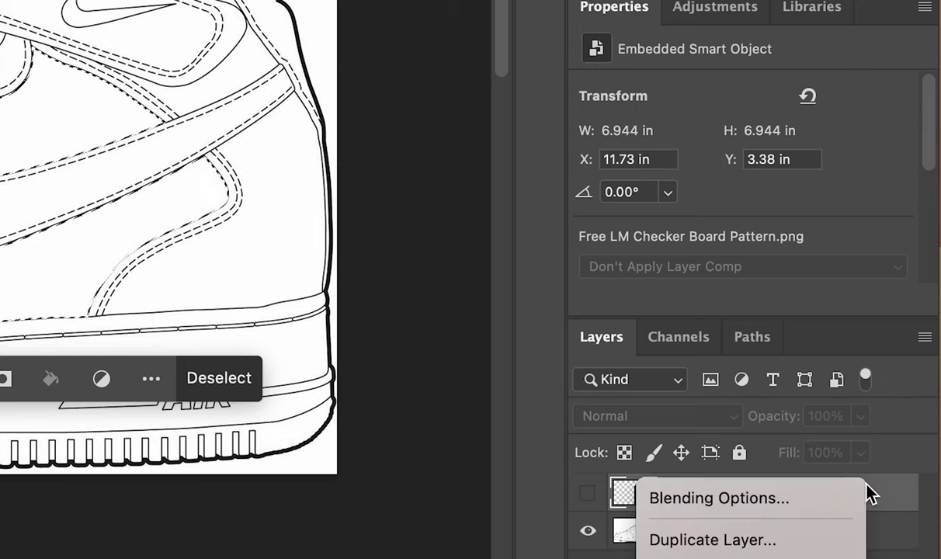
scroll(745, 388, "down", 10)
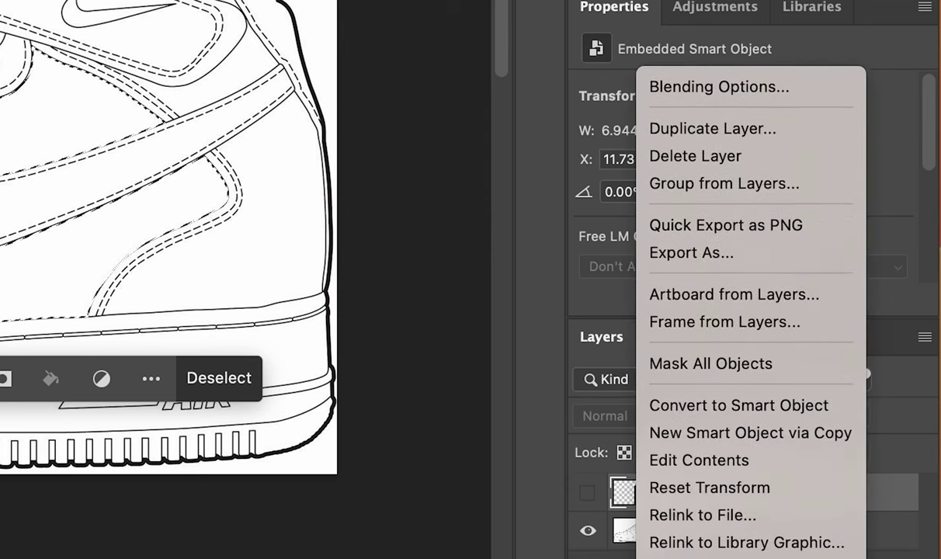
left_click(743, 341)
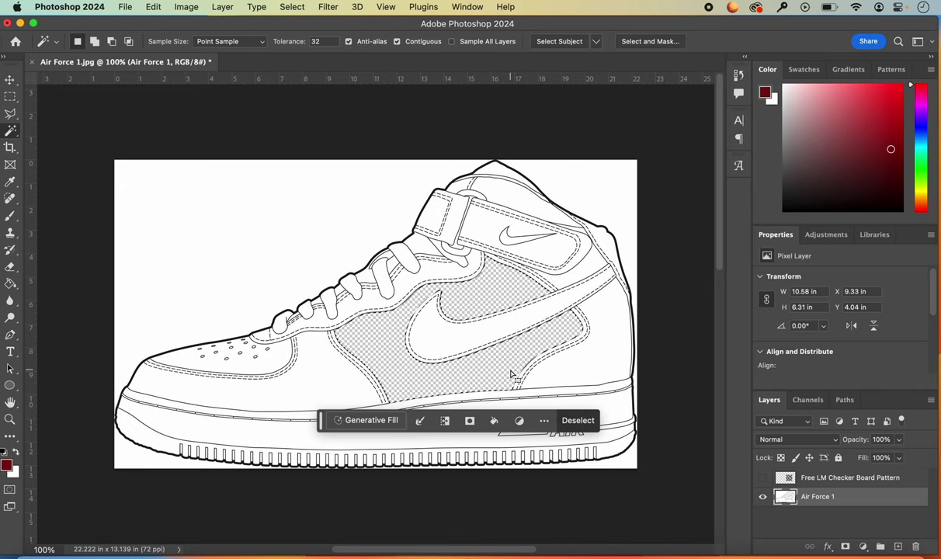
Step: Deselect, then make the checkerboard layer visible again
left_click(578, 424)
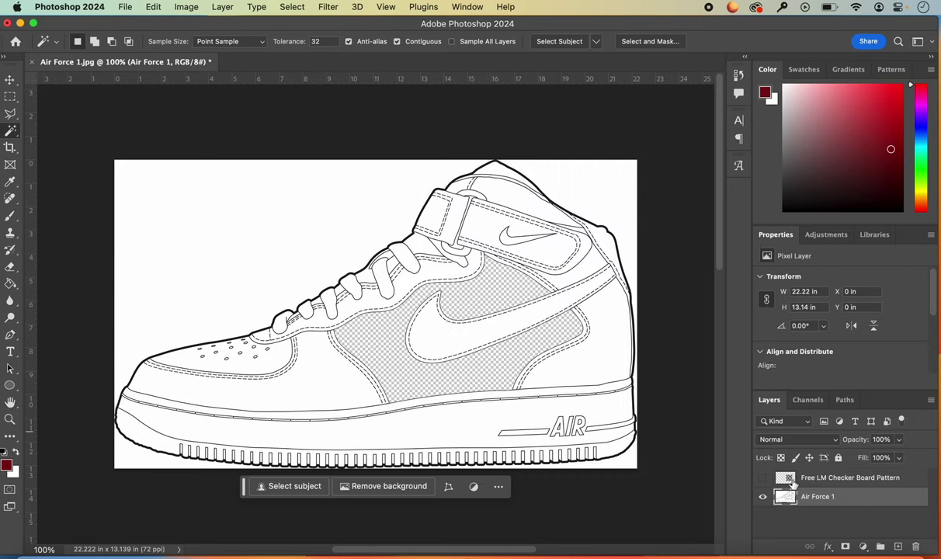
left_click(763, 479)
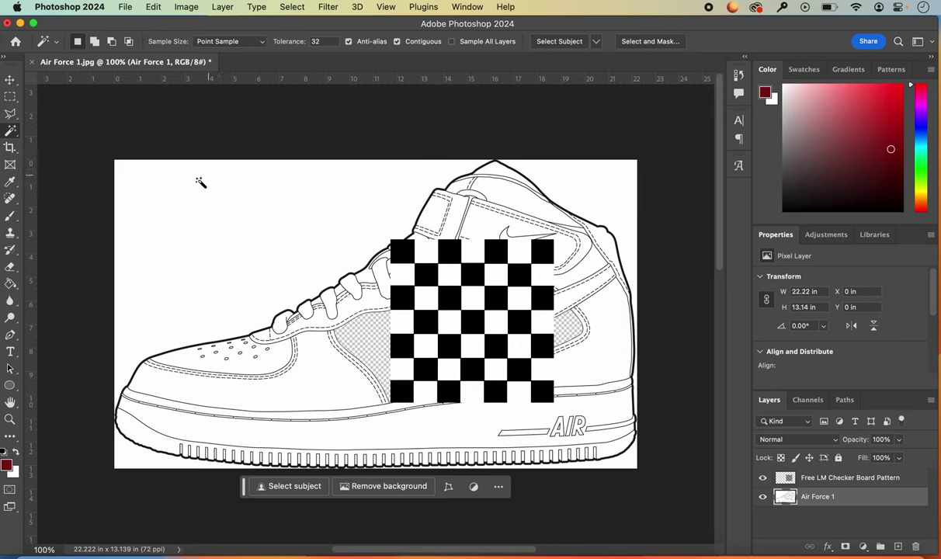
Step: Stretch the checkerboard left and right to about 11.26 × 11.28 in, covering the shoe's side
left_click(11, 81)
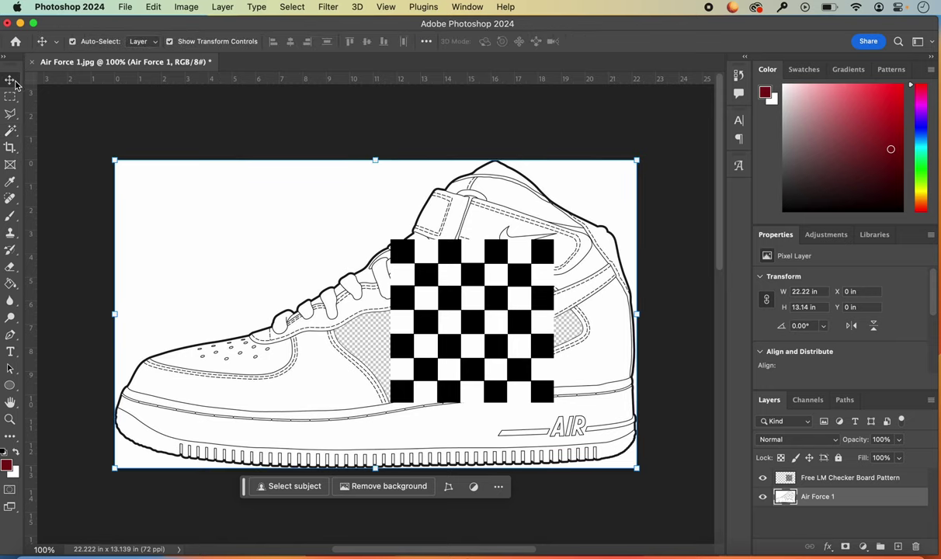
left_click(449, 318)
left_click_drag(390, 320, 330, 322)
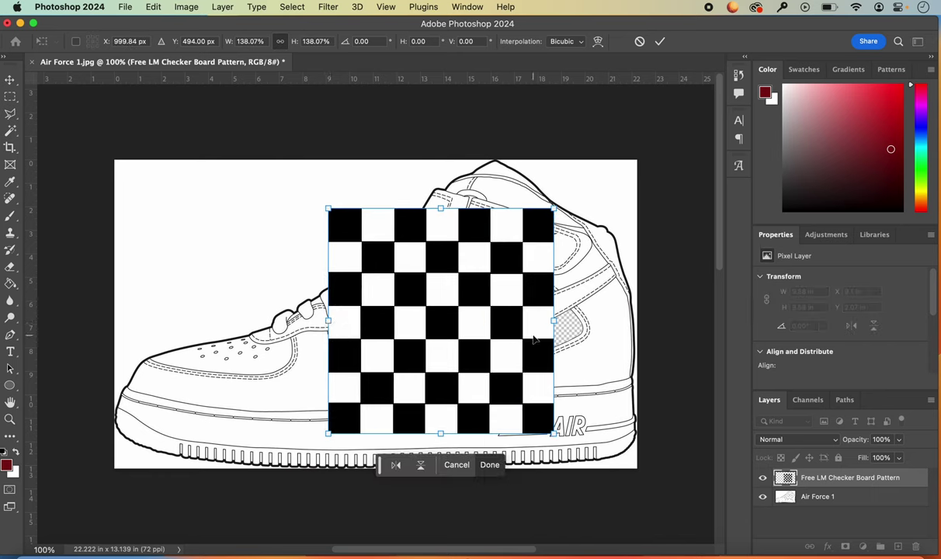
left_click_drag(553, 320, 593, 320)
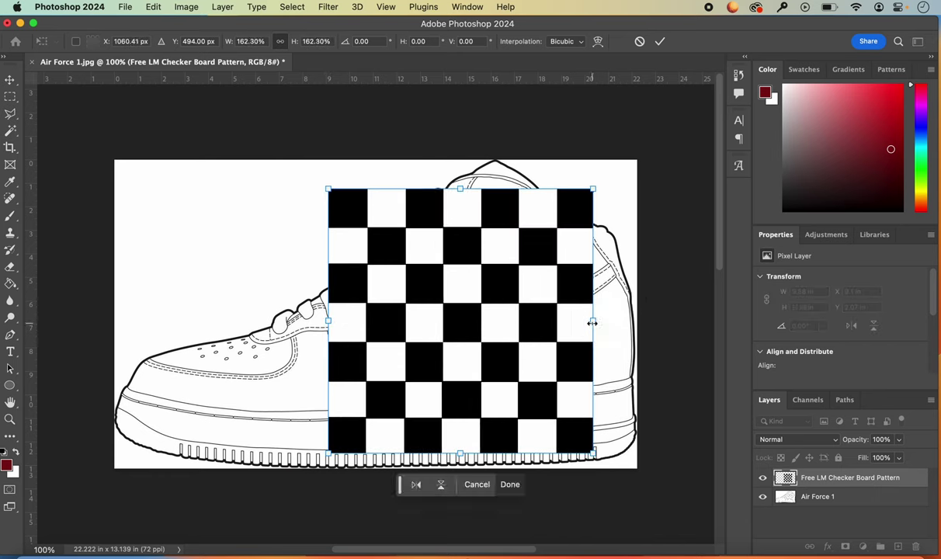
left_click(510, 485)
left_click(602, 489)
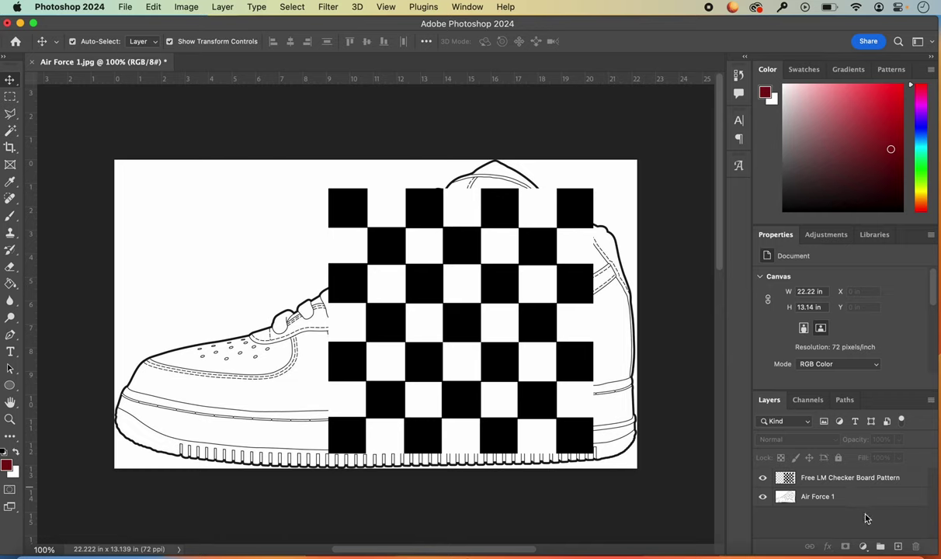
Step: Move the checkerboard layer below Air Force 1 in the Layers panel
left_click(861, 480)
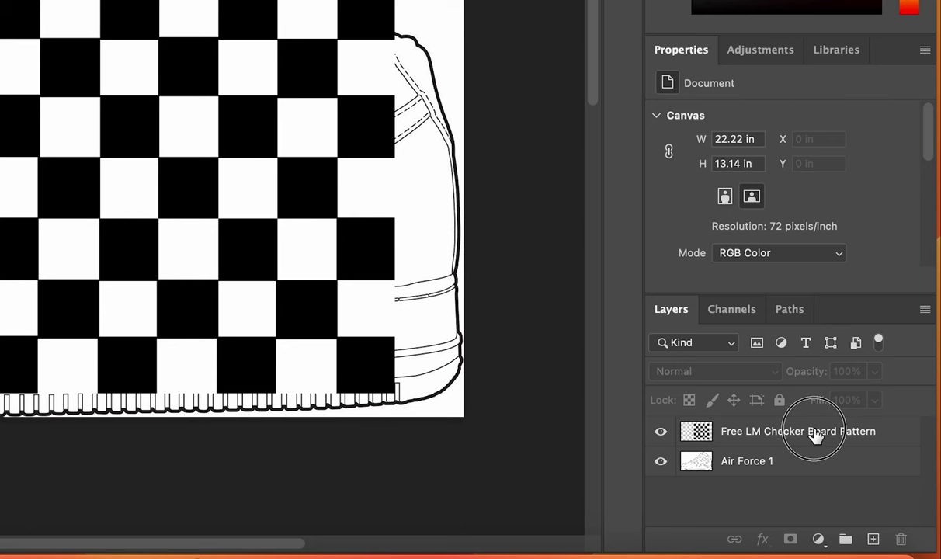
left_click_drag(815, 435, 811, 472)
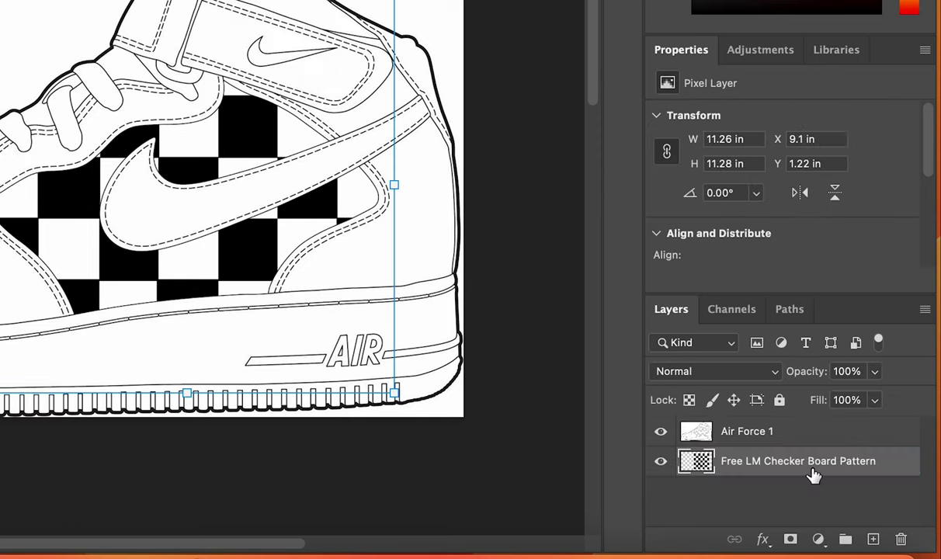
left_click(517, 288)
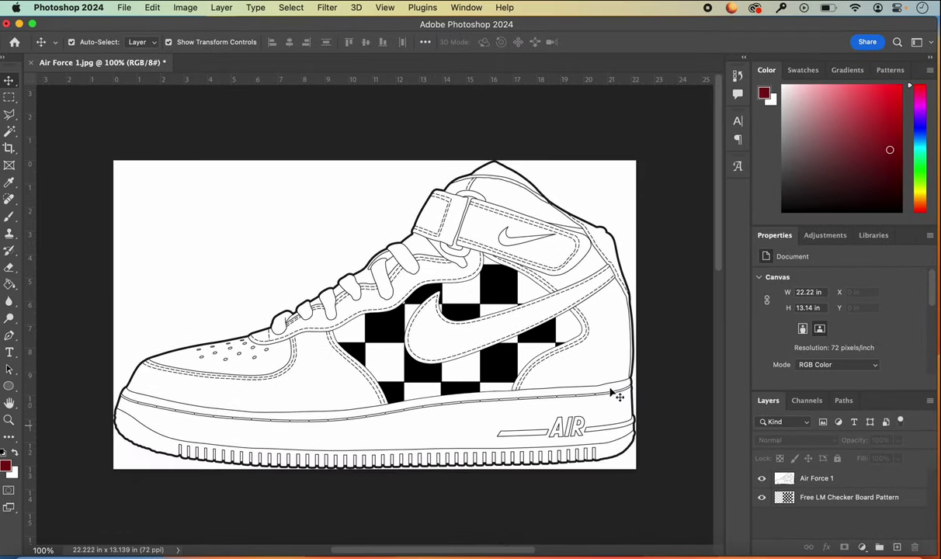
Step: Nudge the checkerboard up, left and right to fit the side panels, then reset colours to black and white
left_click(507, 370)
key("Up")
key("Up")
key("Up")
key("Up")
key("Up")
key("Up")
key("Up")
key("Up")
key("Up")
key("Up")
key("Left")
key("Left")
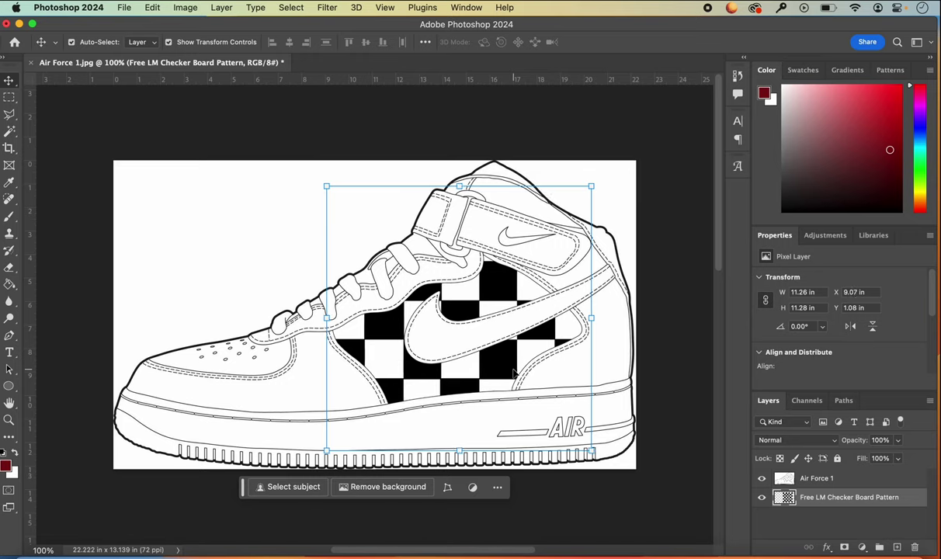
left_click_drag(514, 373, 520, 372)
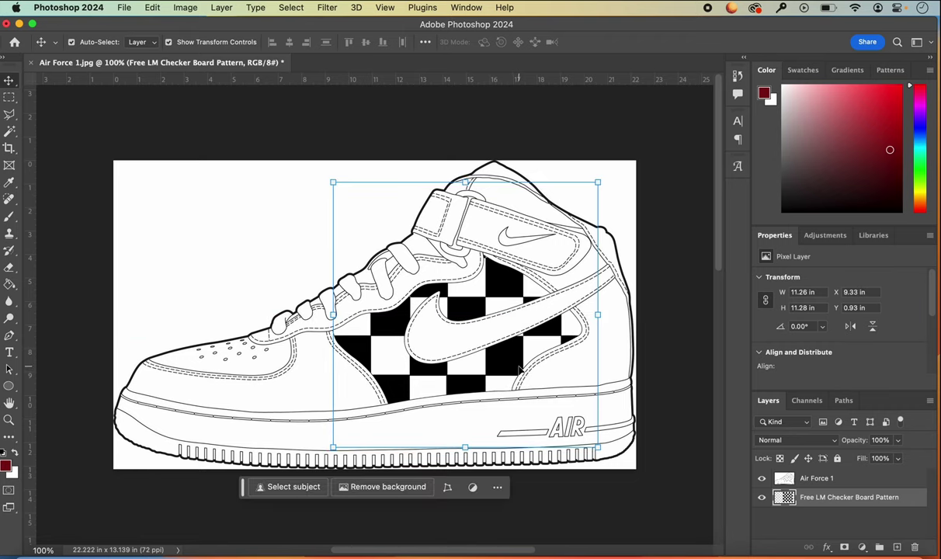
left_click(678, 230)
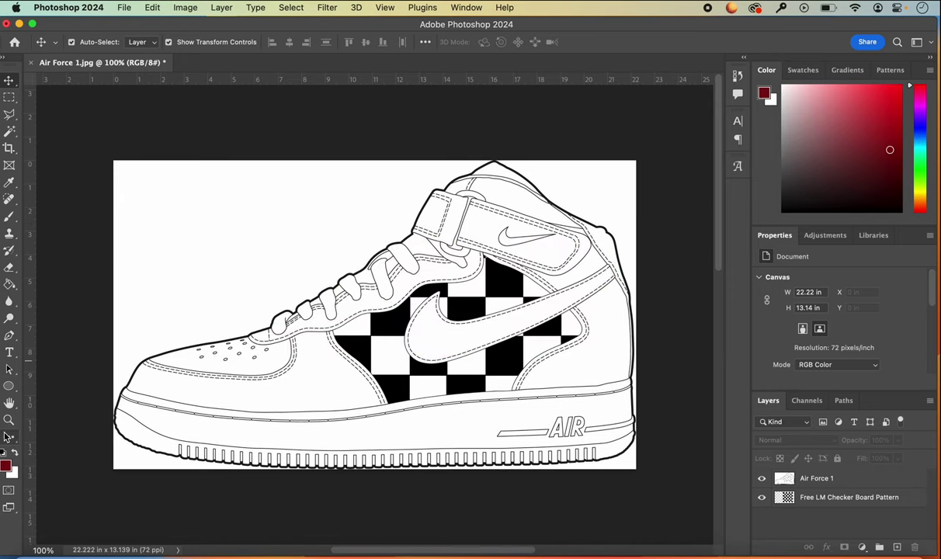
left_click(4, 452)
Step: Fill the toe, toe cap and lace area of the Air Force 1 layer black with the Paint Bucket
left_click(823, 480)
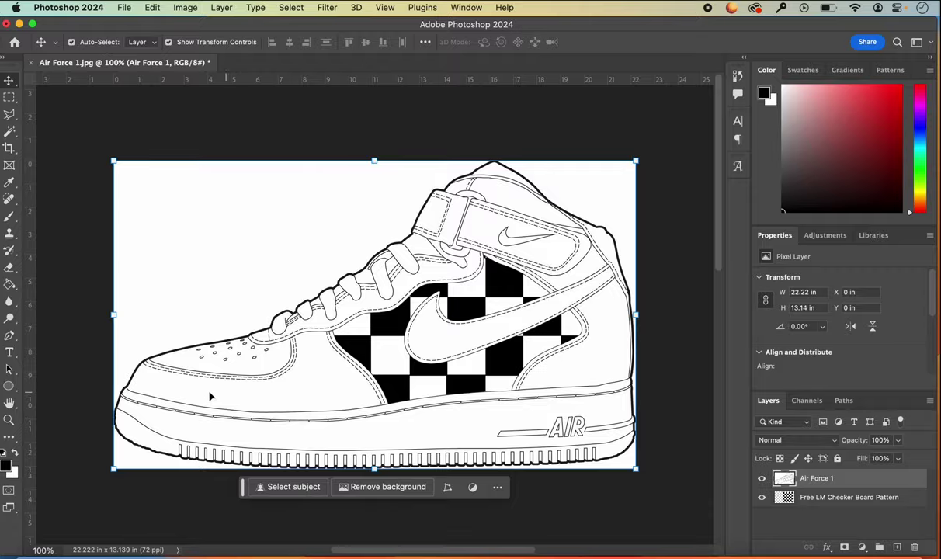
left_click(10, 288)
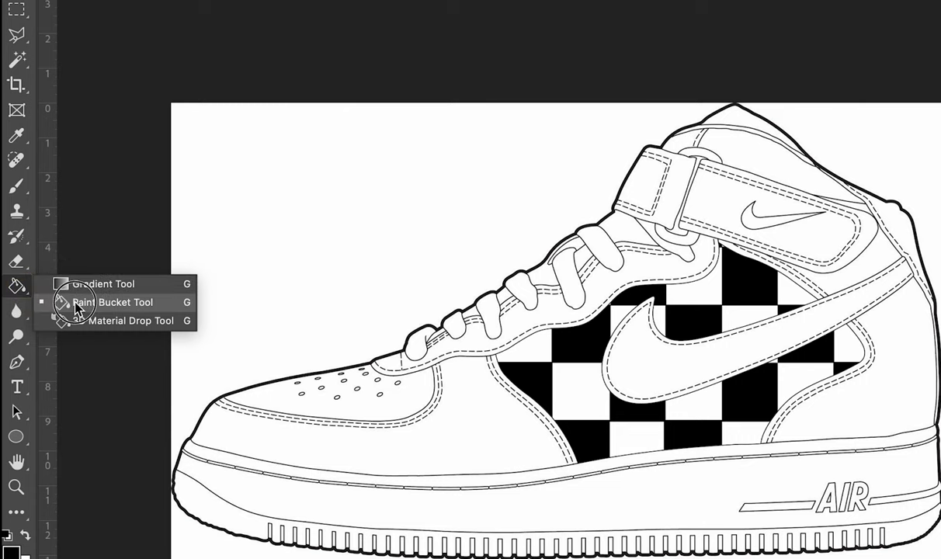
left_click(75, 303)
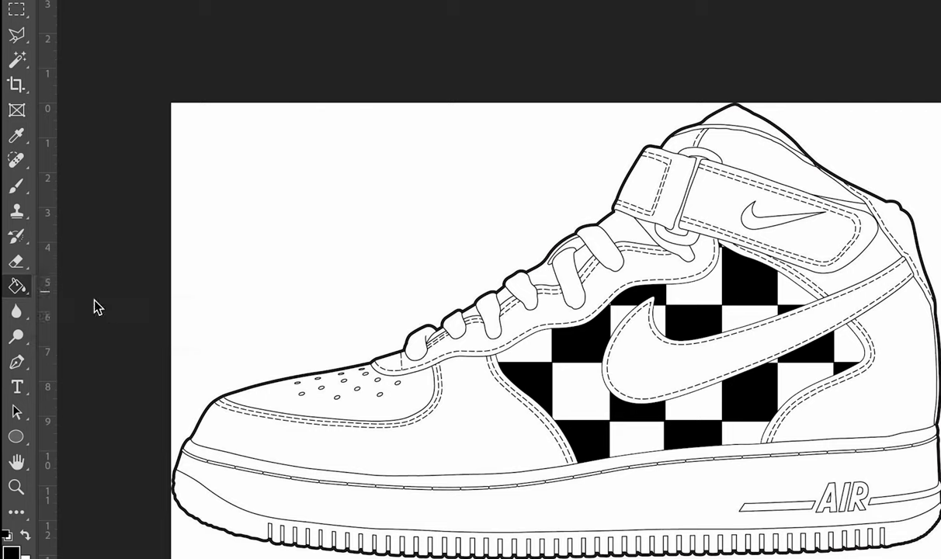
left_click(311, 441)
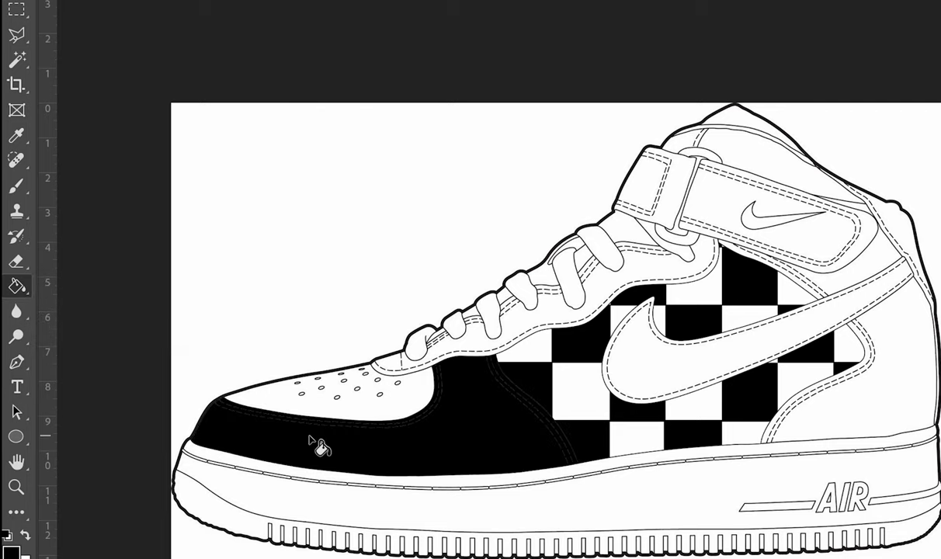
left_click(381, 387)
left_click(400, 372)
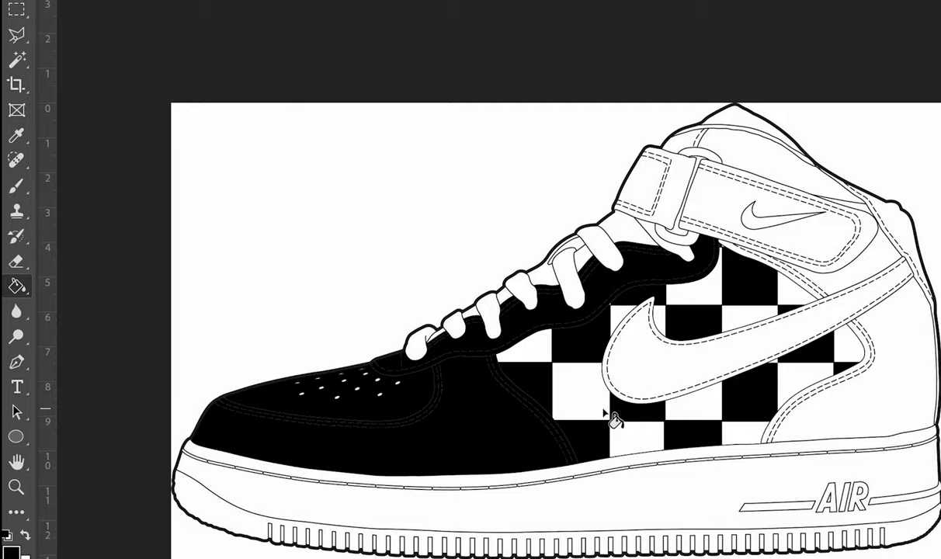
Step: Test purple fills on the toe and side, then undo them with Cmd+Z
left_click(10, 549)
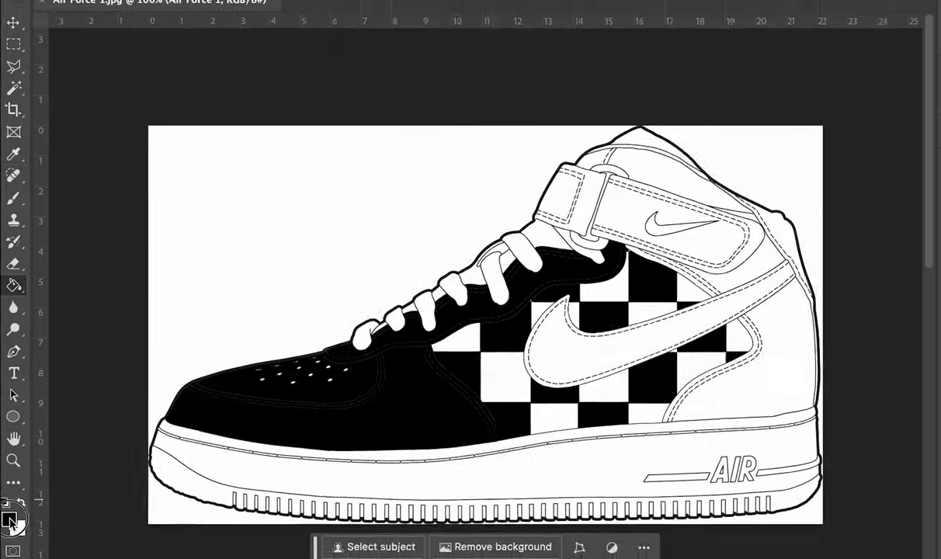
left_click(444, 152)
left_click(415, 177)
left_click(566, 111)
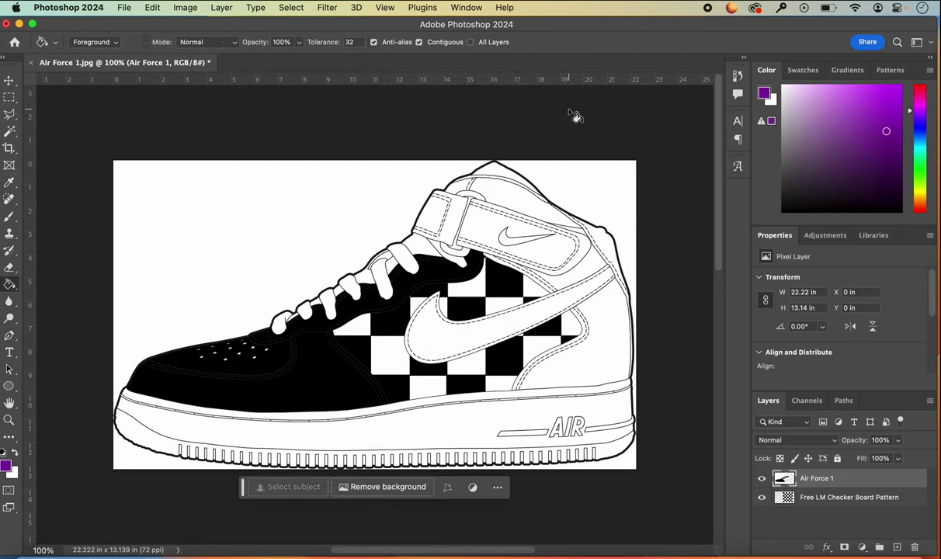
left_click(278, 362)
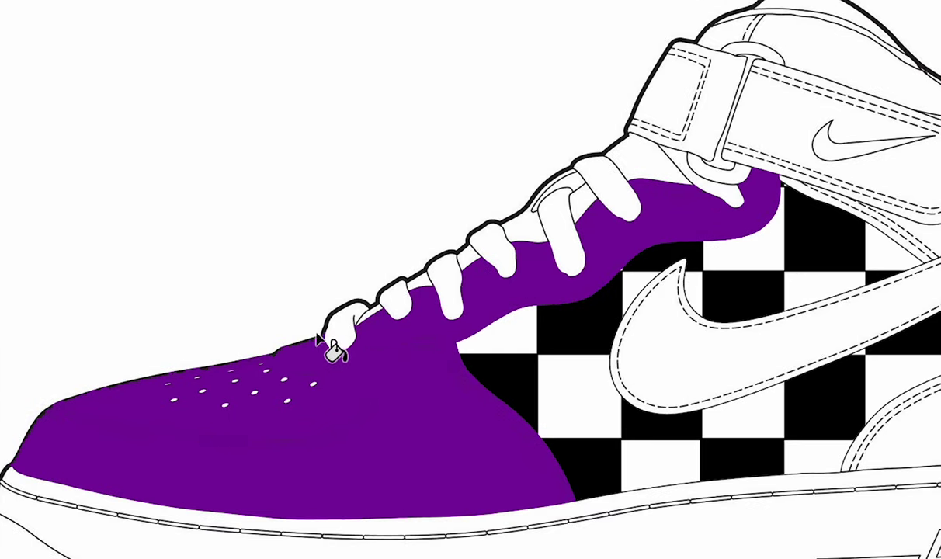
left_click(58, 412)
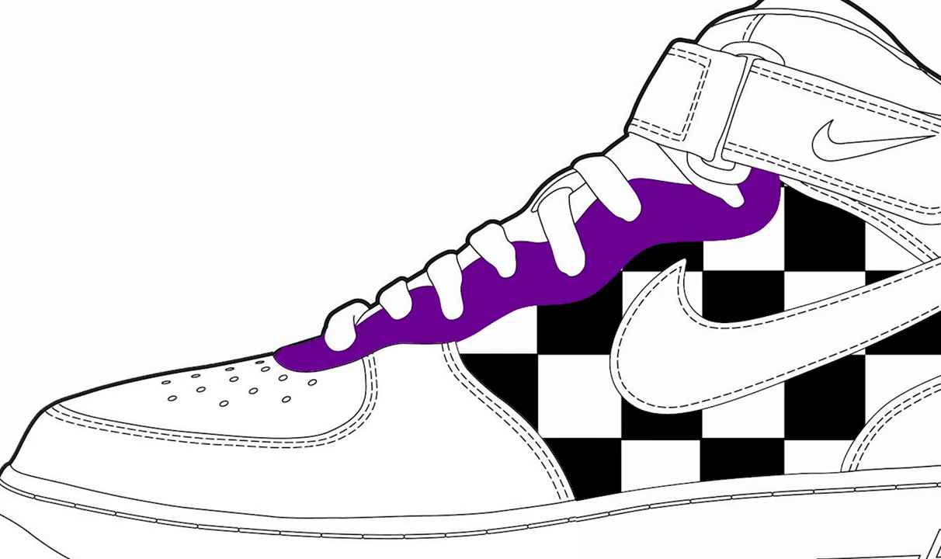
left_click(463, 386)
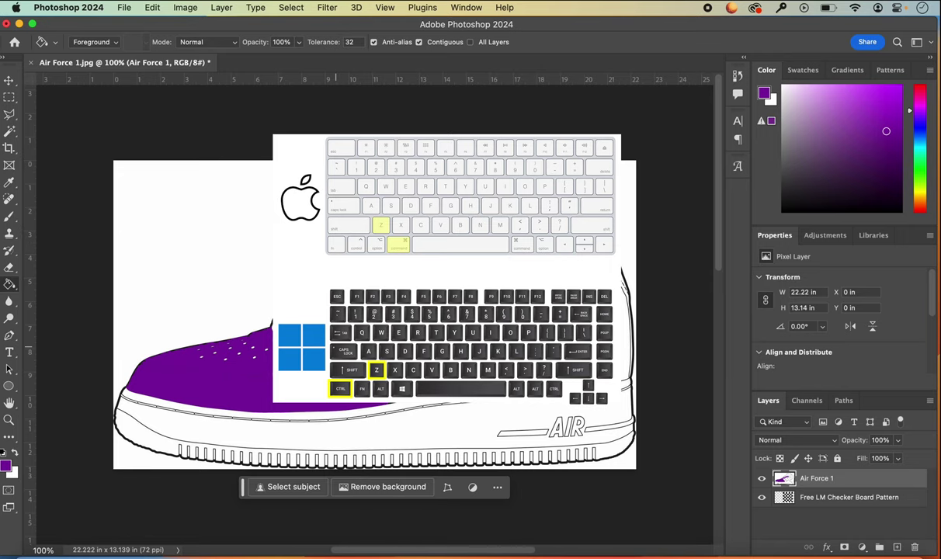
key("super+z")
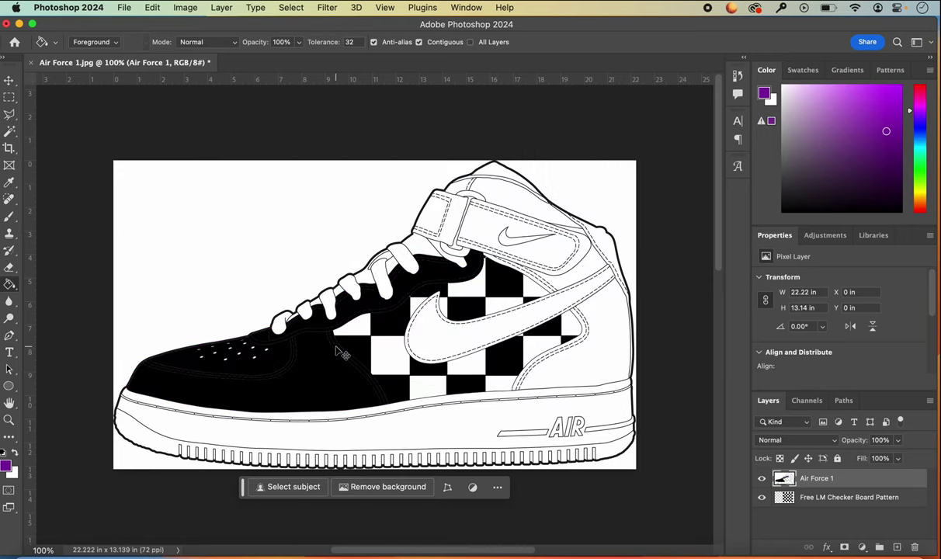
key("super+z")
key("super+z")
key("super+z")
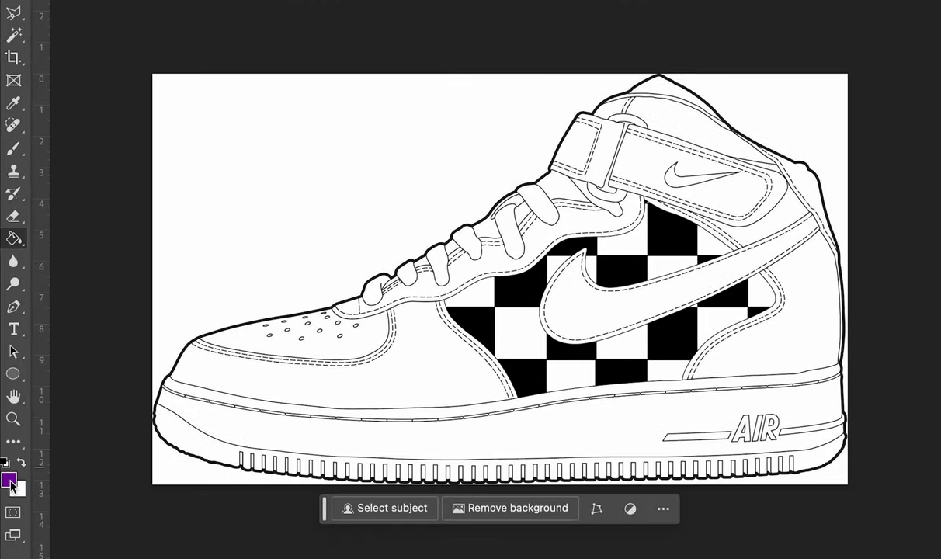
Step: Make dark red #7d0d10 the background colour
left_click(6, 465)
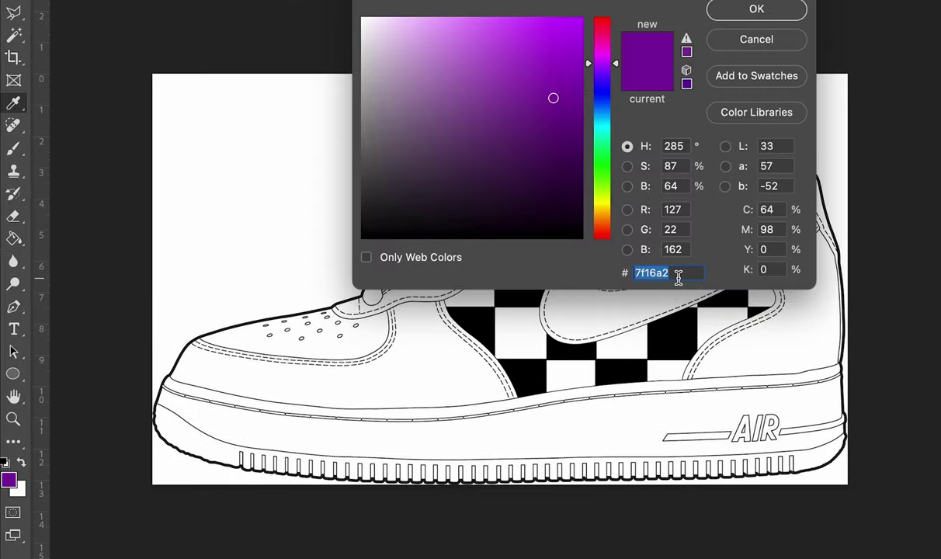
type("7")
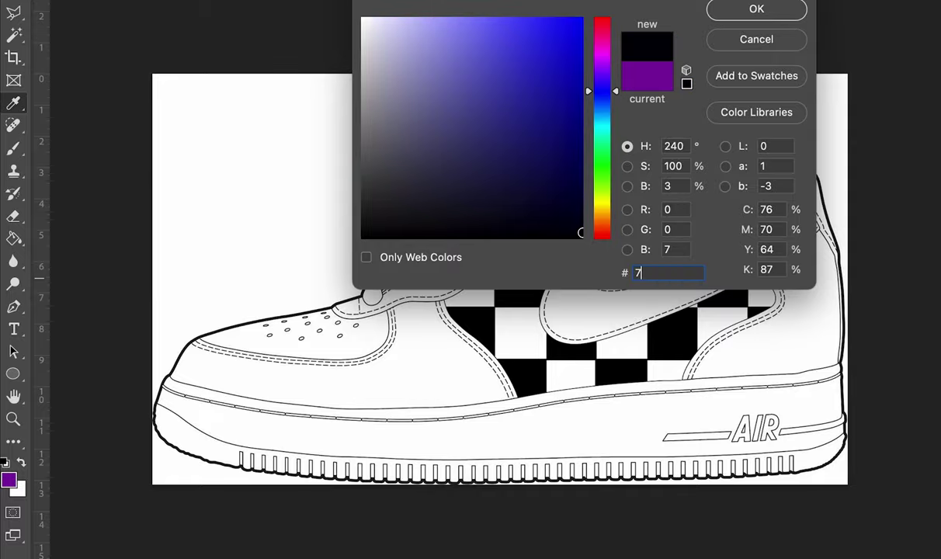
type("d")
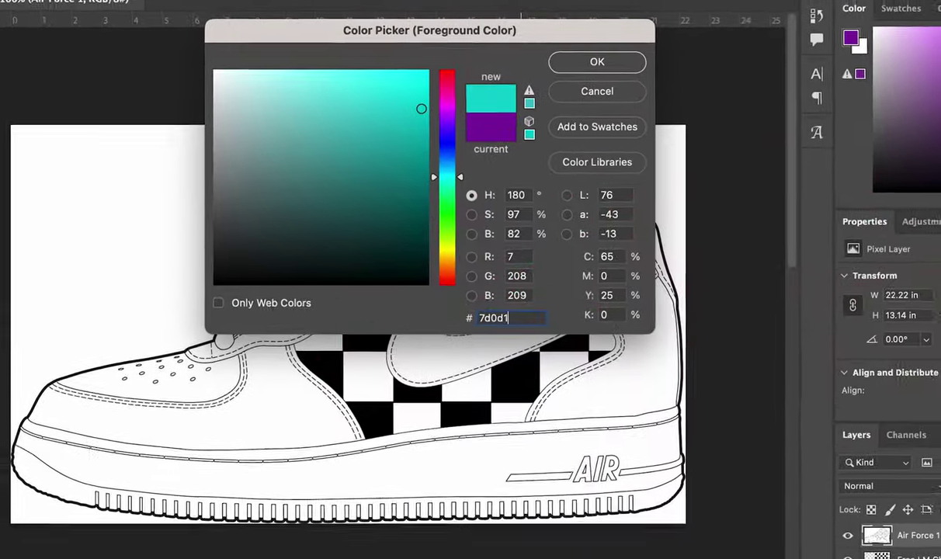
type("0d10")
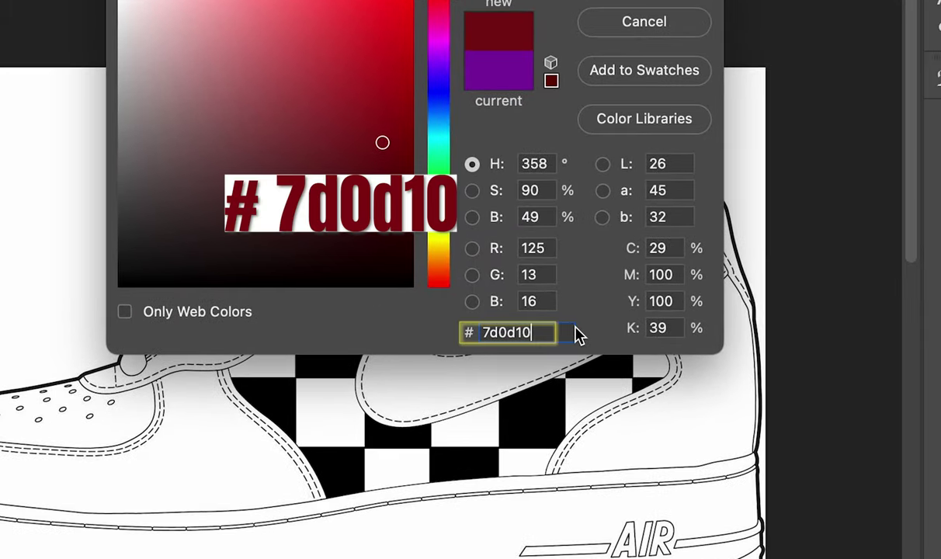
key("Return")
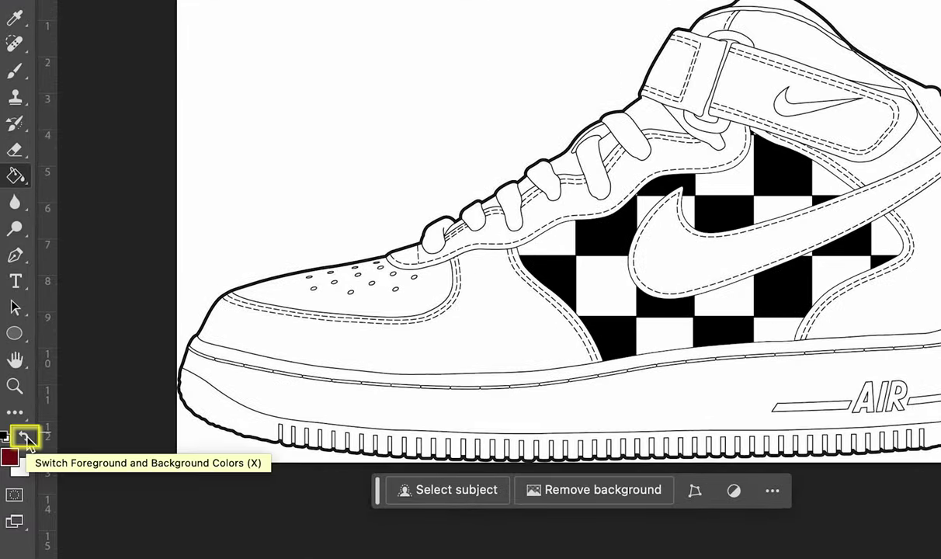
left_click(27, 439)
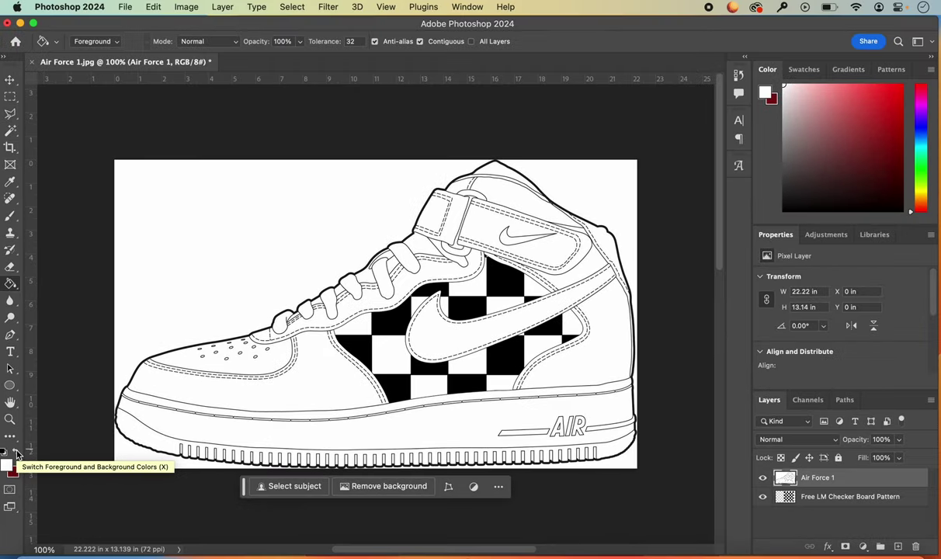
Step: Set the foreground colour to red #d6191f
left_click(9, 458)
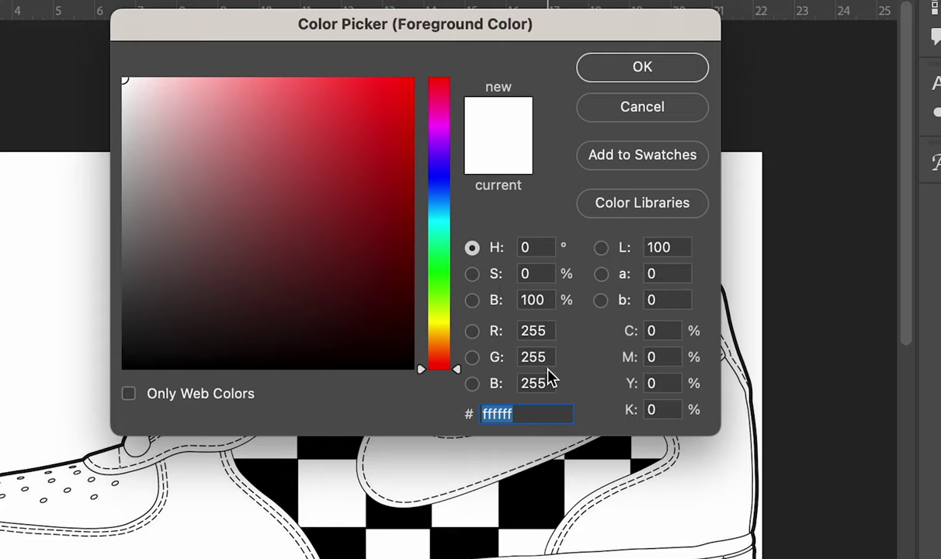
type("d6")
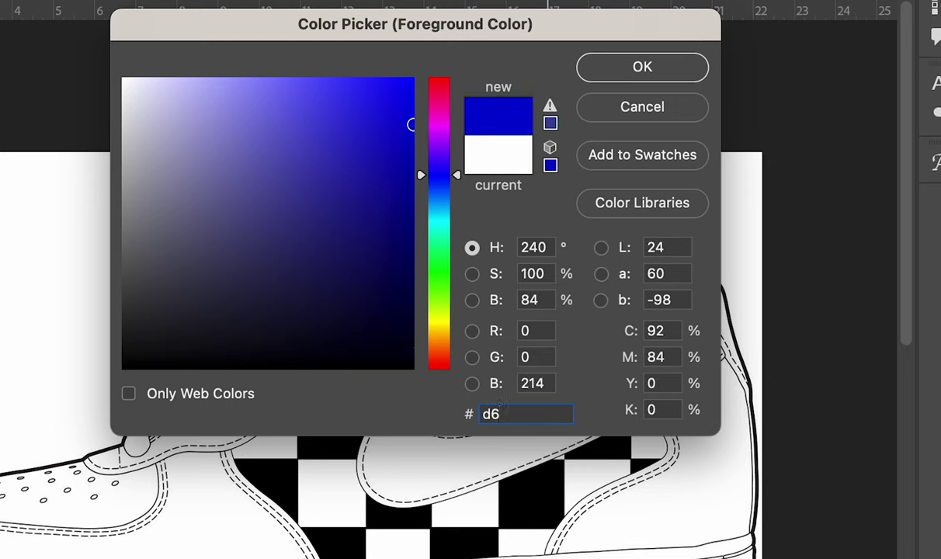
type("191f")
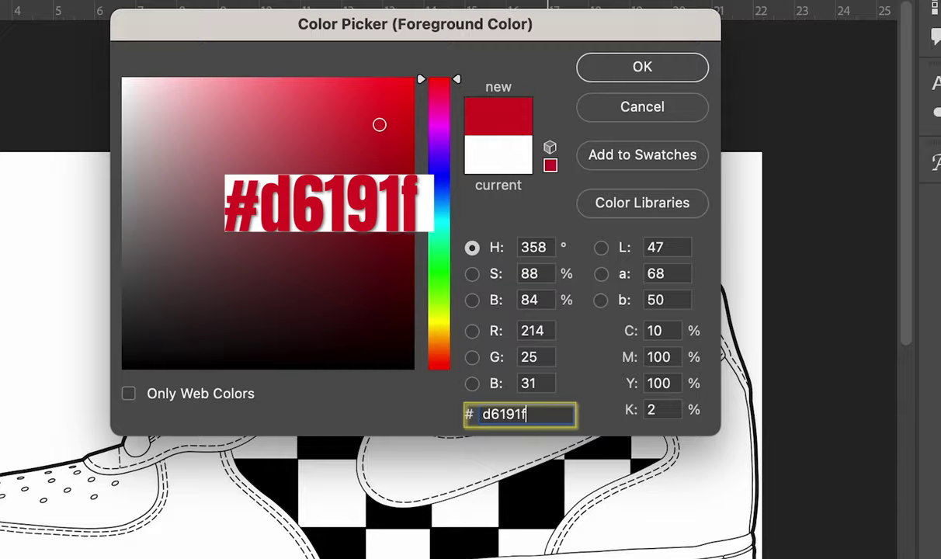
left_click(666, 70)
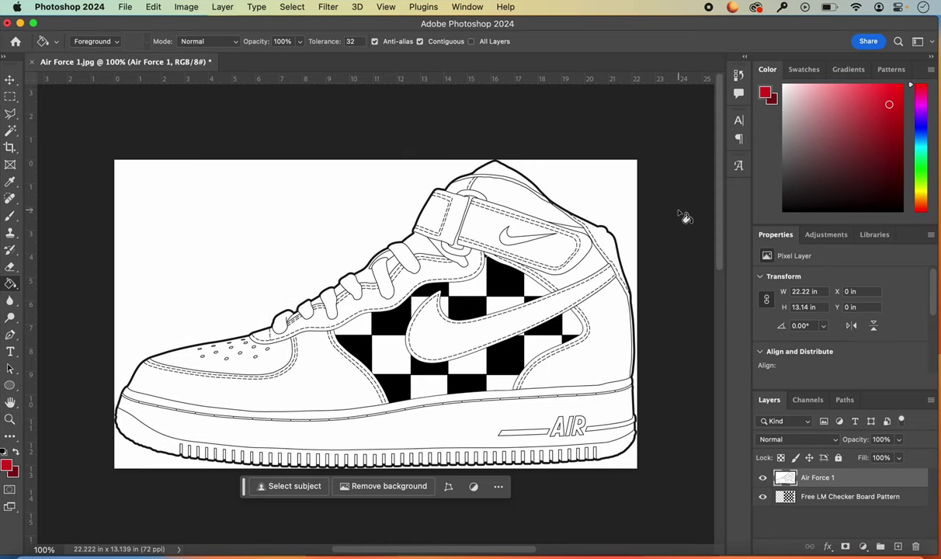
Step: Fill the toe, heel, collar panels, back upper, midsole band and eyestay red
left_click(343, 379)
left_click(546, 356)
left_click(553, 265)
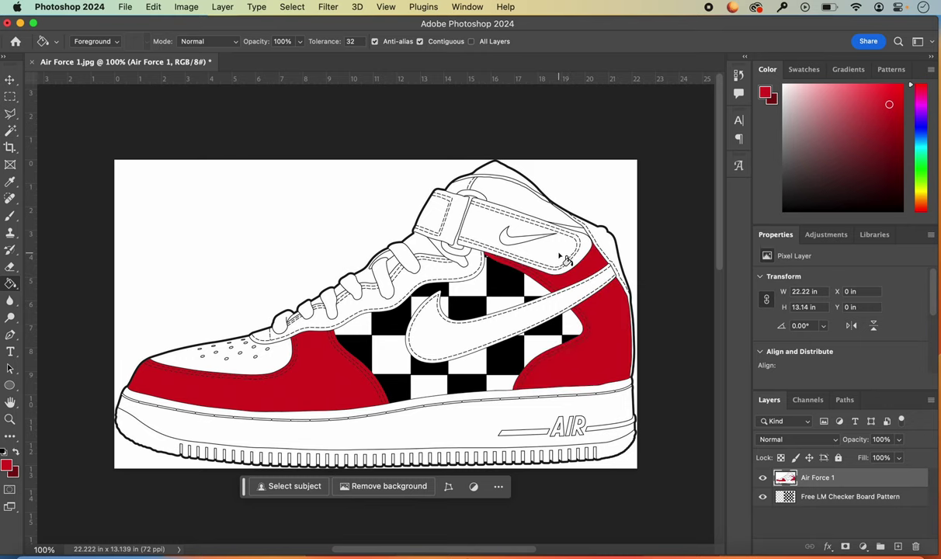
left_click(513, 206)
left_click(585, 228)
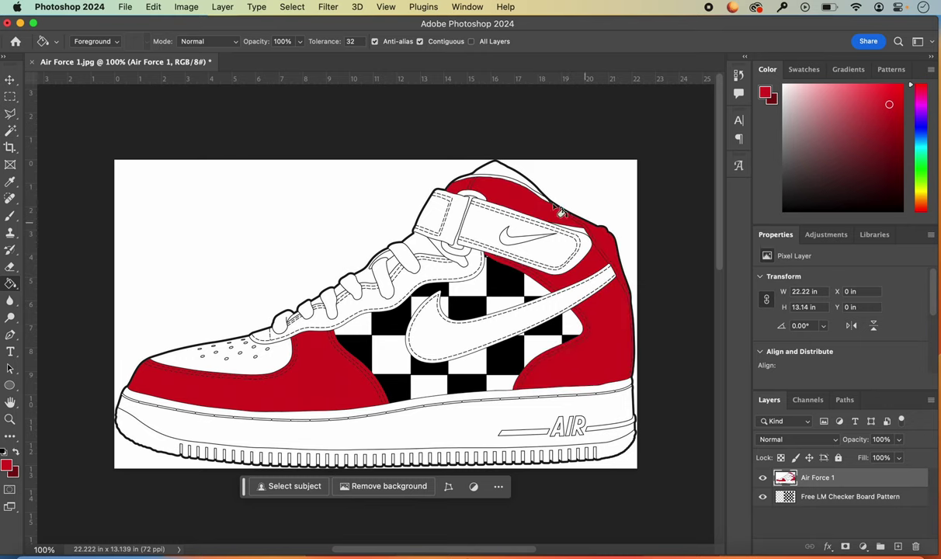
left_click(485, 168)
left_click(396, 409)
scroll(383, 329, "up", 2)
left_click(382, 330)
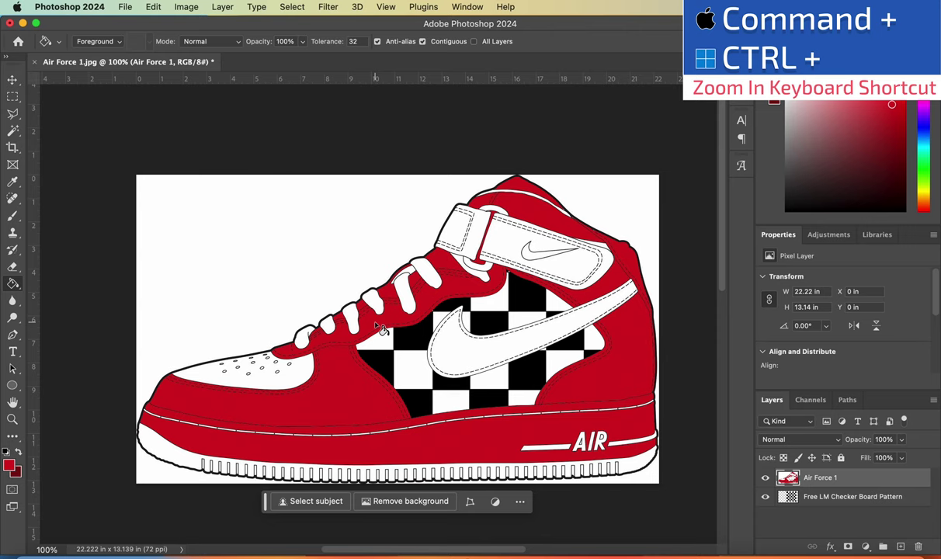
Step: Fill the seven laces red
key("super+plus")
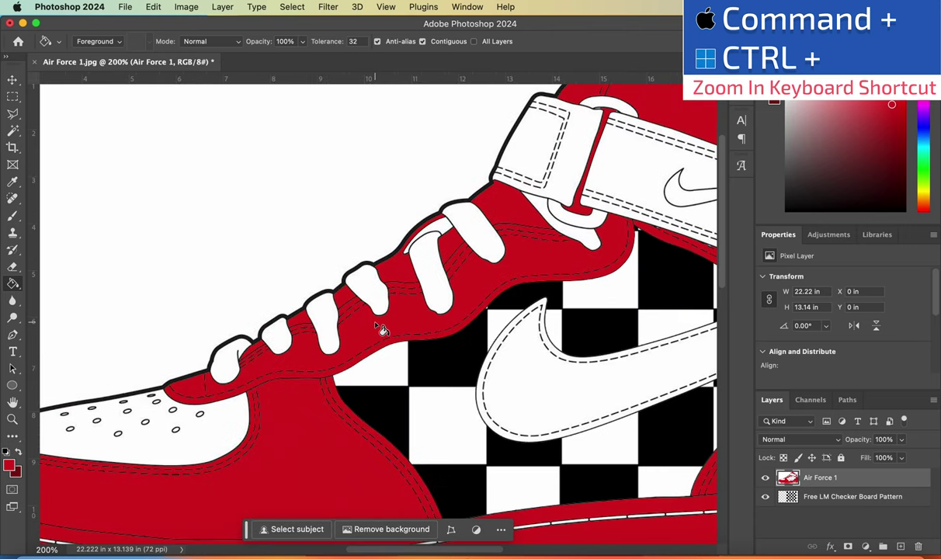
left_click(225, 361)
left_click(272, 335)
left_click(322, 322)
left_click(366, 294)
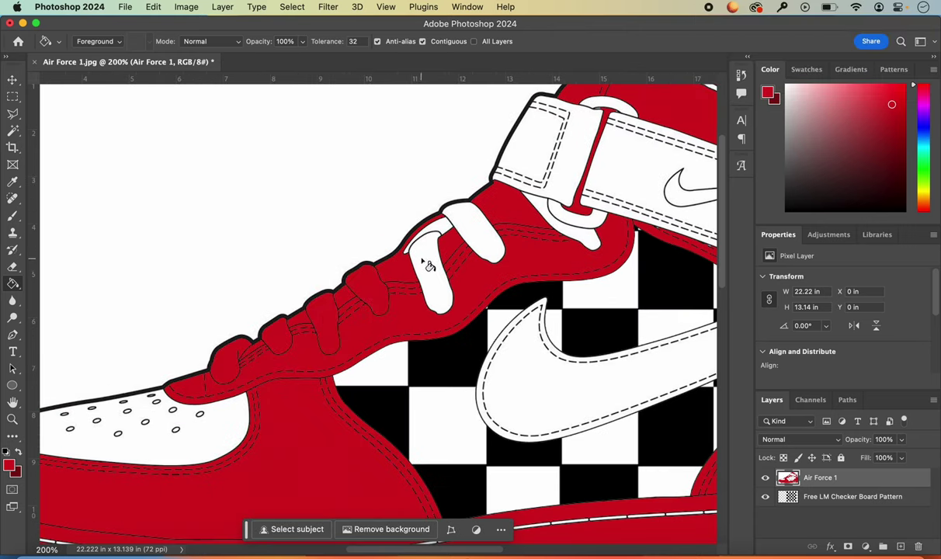
left_click(439, 276)
left_click(476, 237)
left_click(549, 218)
Step: Fill the first run of sole tread slots red
key("super+0")
key("super+plus")
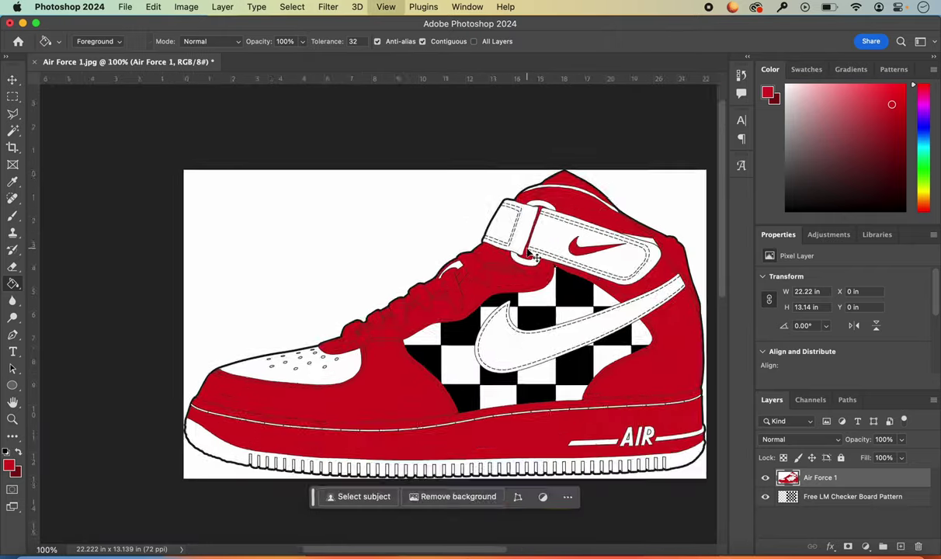
key("super+plus")
scroll(629, 424, "left", 3)
key("super+plus")
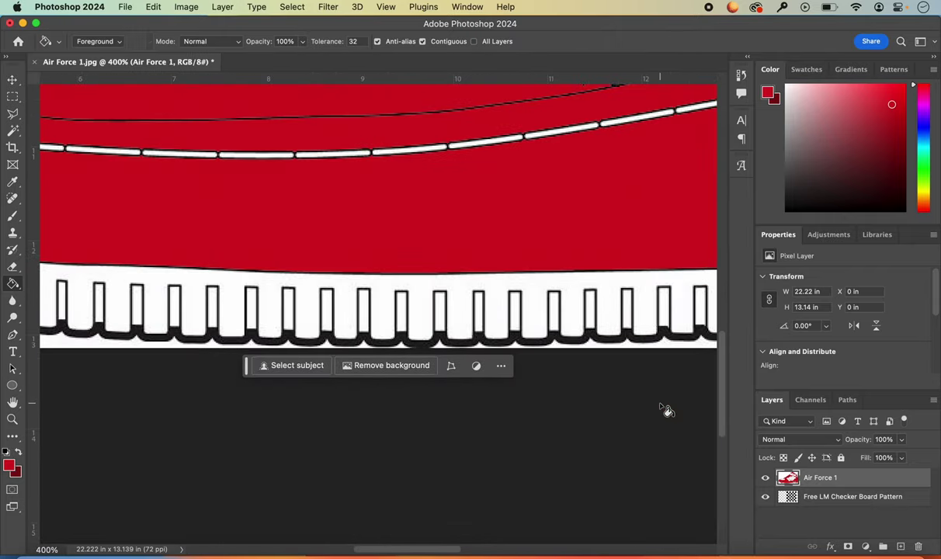
scroll(666, 410, "left", 5)
left_click(220, 285)
left_click(254, 290)
left_click(287, 294)
left_click(322, 296)
left_click(357, 300)
left_click(392, 302)
left_click(429, 305)
left_click(464, 308)
left_click(502, 311)
left_click(539, 315)
scroll(551, 325, "right", 5)
left_click(231, 314)
left_click(268, 314)
left_click(305, 317)
left_click(344, 318)
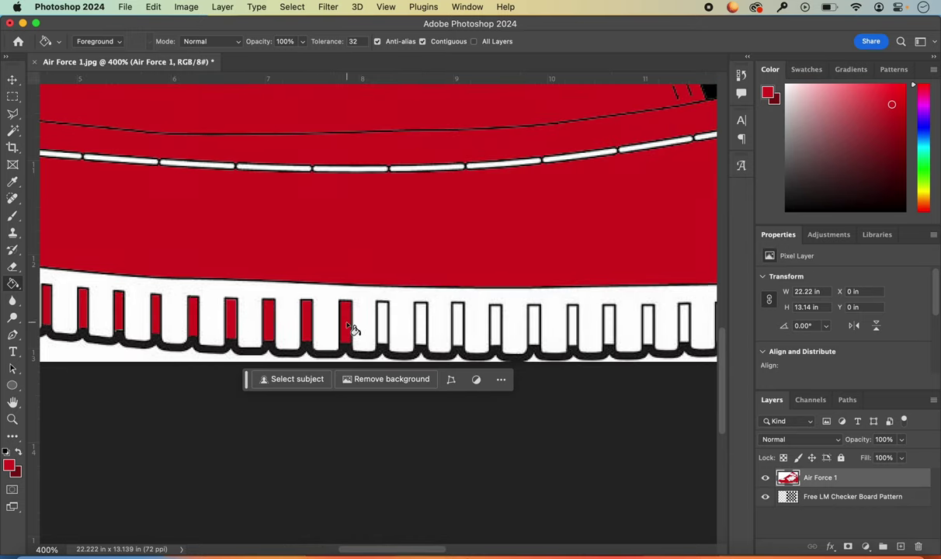
left_click(420, 320)
left_click(458, 320)
left_click(496, 321)
left_click(534, 323)
Step: Fill the remaining sole tread slots through the heel, plus a white lace patch, red
scroll(535, 326, "right", 6)
left_click(103, 334)
left_click(140, 334)
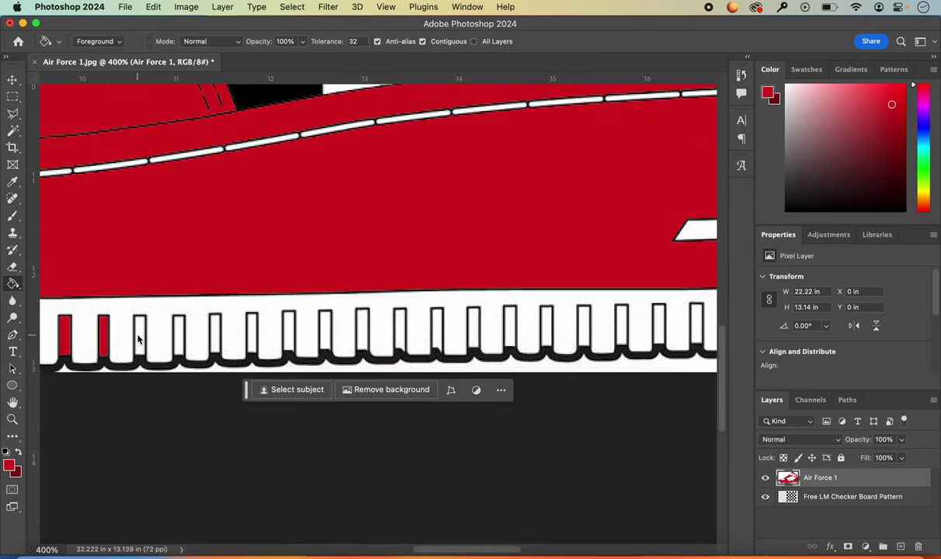
left_click(178, 336)
left_click(216, 338)
left_click(253, 336)
left_click(289, 336)
left_click(325, 335)
left_click(363, 335)
left_click(399, 335)
left_click(436, 336)
left_click(474, 336)
left_click(511, 335)
scroll(547, 334, "right", 4)
left_click(291, 328)
left_click(327, 325)
left_click(364, 322)
left_click(401, 319)
left_click(438, 317)
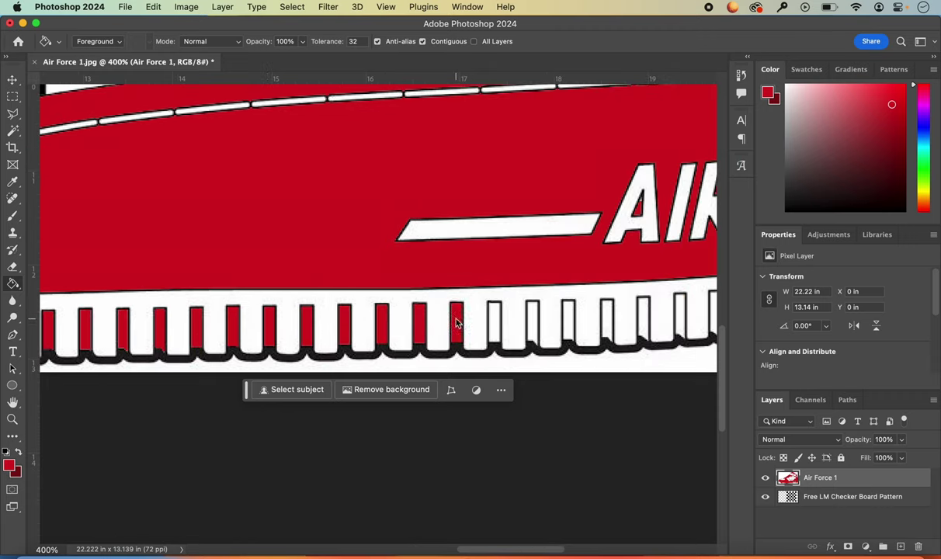
left_click(474, 315)
scroll(498, 315, "right", 5)
left_click(272, 311)
left_click(310, 318)
left_click(345, 317)
left_click(381, 315)
left_click(417, 316)
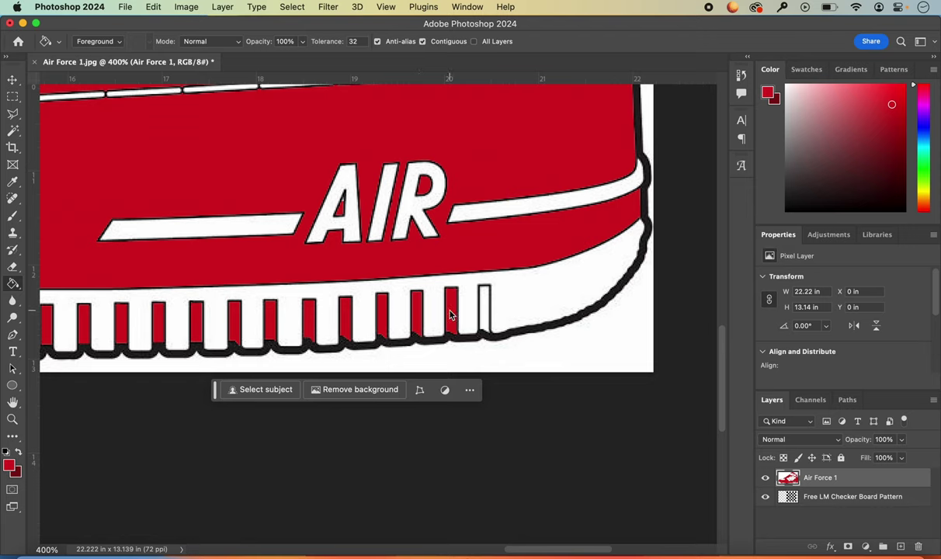
left_click(451, 316)
left_click(483, 315)
key("super+minus")
key("super+minus")
key("super+minus")
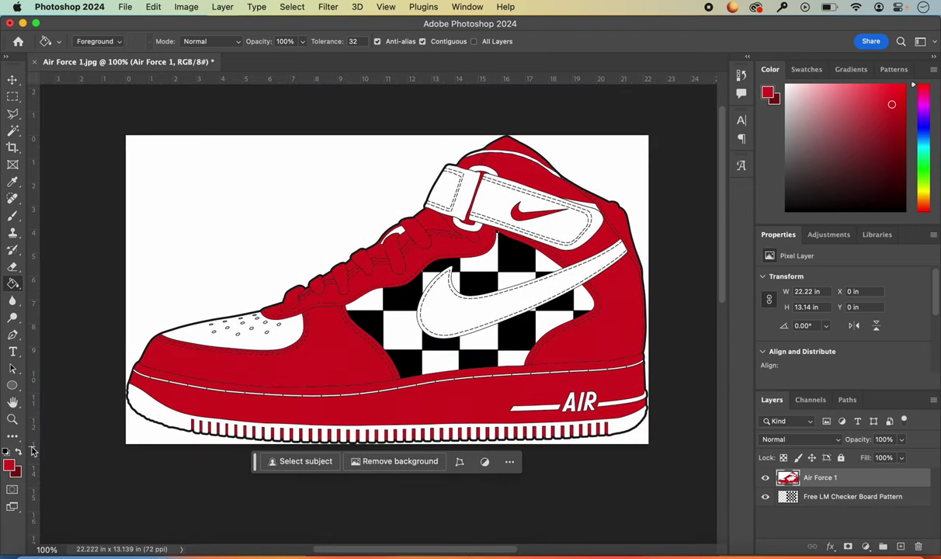
left_click(407, 239)
Step: Fill the last white lace patch red, then reset colours to black and white
left_click(536, 169)
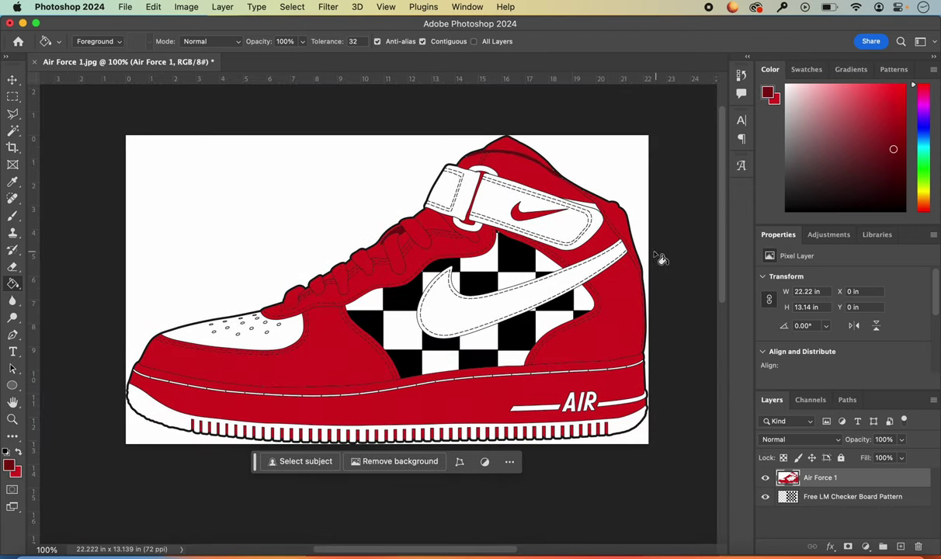
left_click(568, 202, "alt")
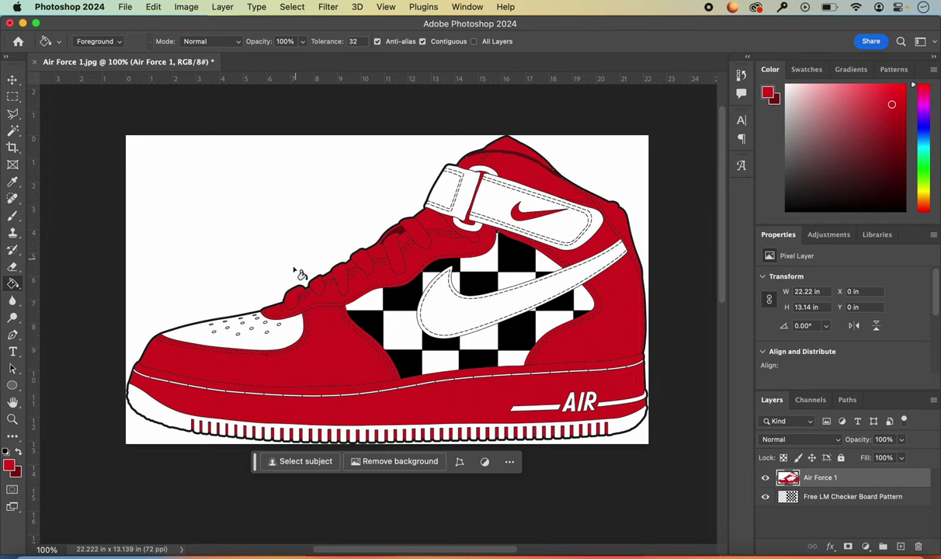
scroll(294, 302, "up", 5)
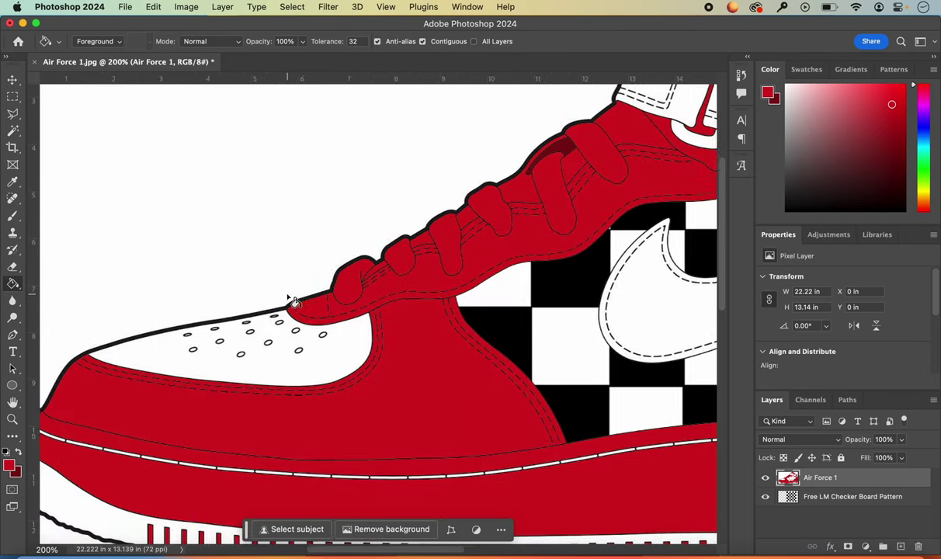
left_click(6, 451)
Step: Fill the lower sole and the first midsole stitching dashes black
left_click(85, 455)
left_click(102, 427)
left_click(122, 432)
left_click(159, 438)
left_click(194, 445)
scroll(194, 445, "up", 2)
left_click(155, 311)
left_click(209, 310)
left_click(264, 313)
left_click(318, 317)
left_click_drag(359, 318, 253, 331)
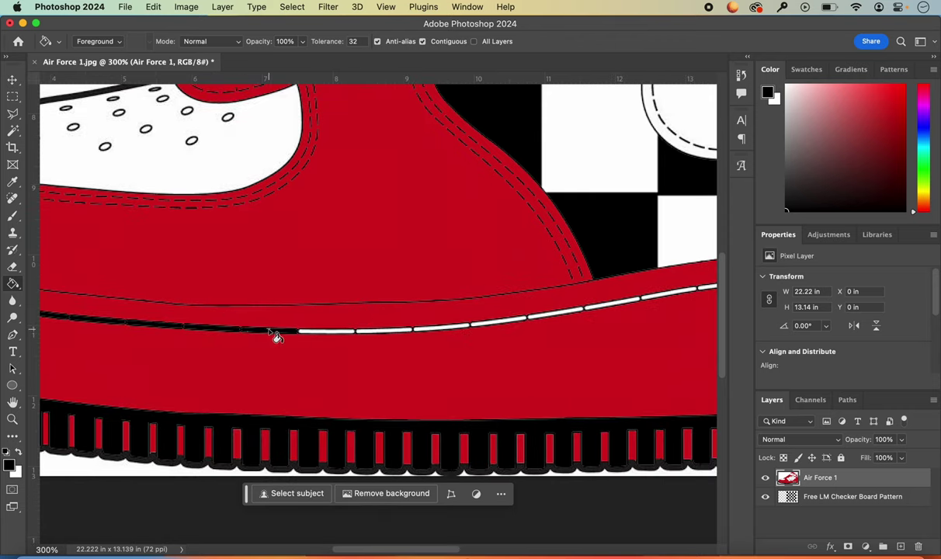
scroll(275, 336, "up", 2)
left_click(307, 341)
left_click(380, 340)
left_click(465, 335)
scroll(471, 342, "down", 1)
Step: Fill the remaining midsole stitching dashes black
left_click_drag(471, 343, 334, 387)
left_click(334, 382)
left_click(375, 370)
left_click(445, 361)
left_click(517, 349)
left_click_drag(630, 333, 258, 355)
left_click(258, 354)
left_click(327, 345)
left_click(388, 339)
left_click(458, 334)
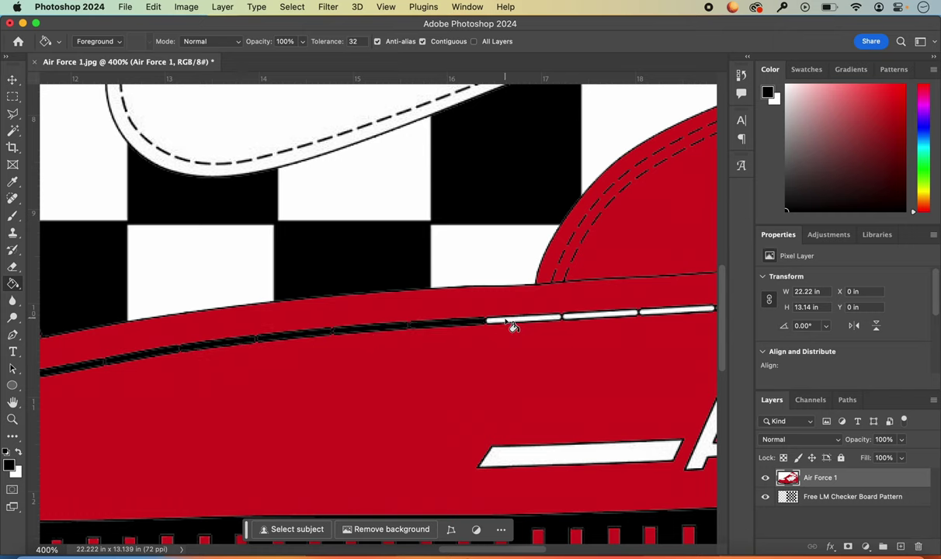
left_click_drag(633, 320, 384, 315)
left_click(385, 316)
left_click(427, 310)
left_click_drag(543, 311, 282, 308)
left_click(281, 308)
left_click(330, 304)
left_click(400, 295)
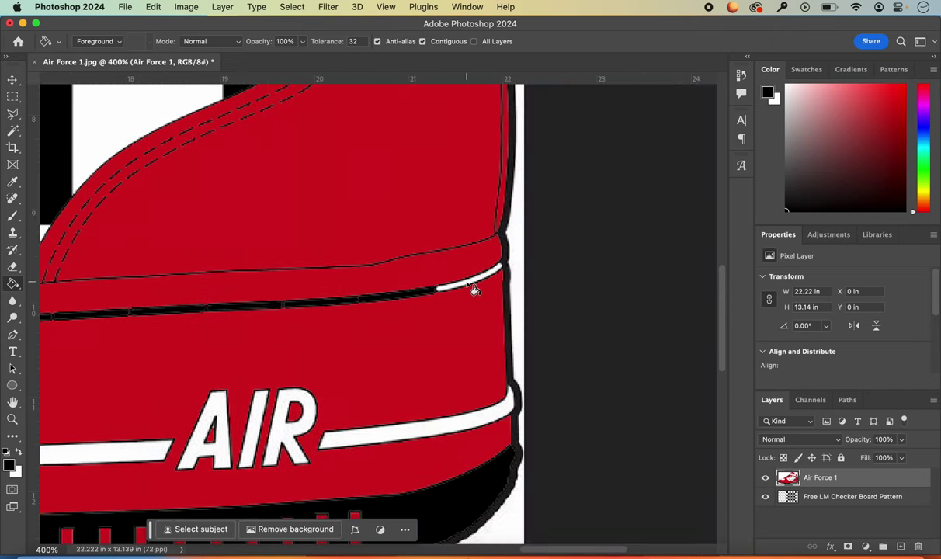
Step: Fill the stripe beside AIR and the A, I and R letters black
left_click(475, 290)
left_click_drag(142, 453, 336, 391)
left_click(337, 390)
left_click(396, 373)
left_click(458, 384)
left_click(464, 389)
Step: Fill the ankle strap and the toe cap black
key("super+1")
left_click(485, 175)
left_click(517, 190)
left_click(304, 289)
key("super+equal")
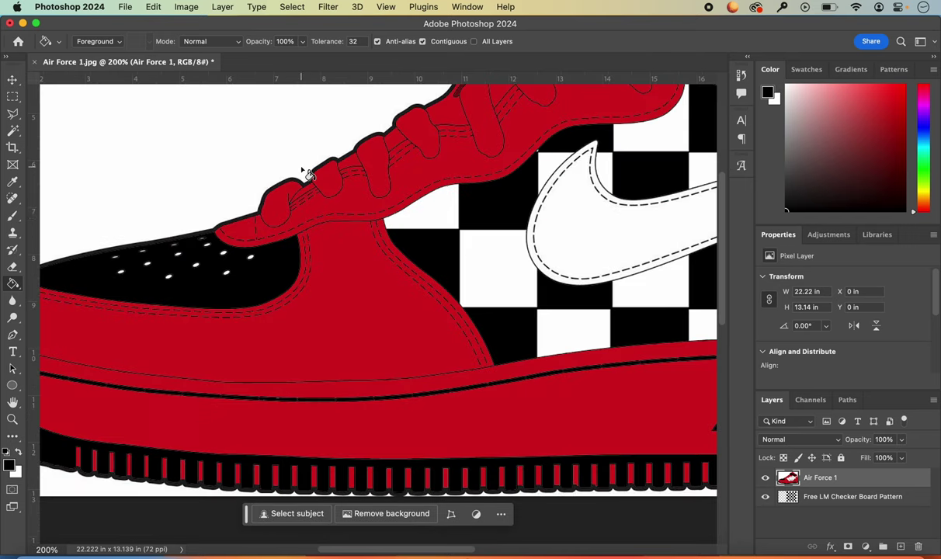
scroll(305, 172, "up", 1)
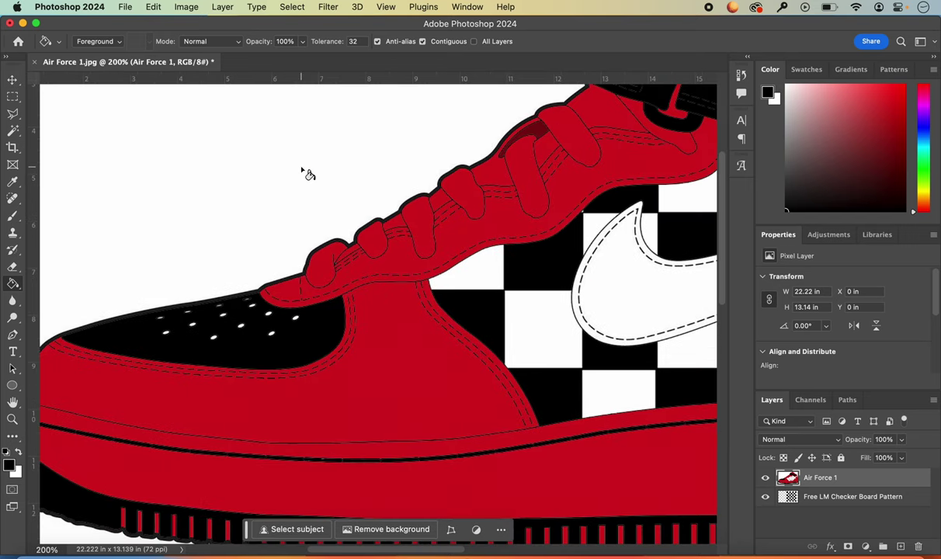
Step: Sample the shoe's red with the Eyedropper and return to the Paint Bucket
scroll(125, 210, "up", 1)
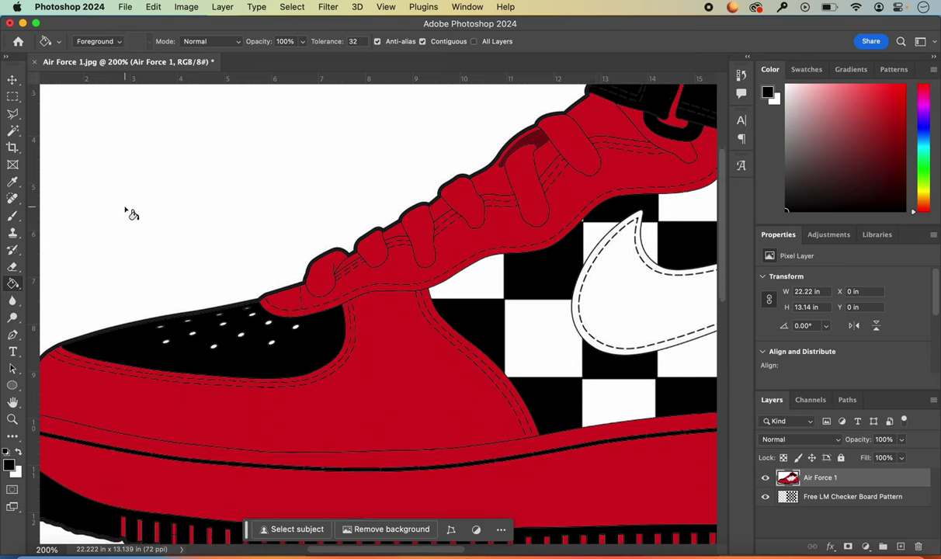
scroll(131, 214, "up", 3)
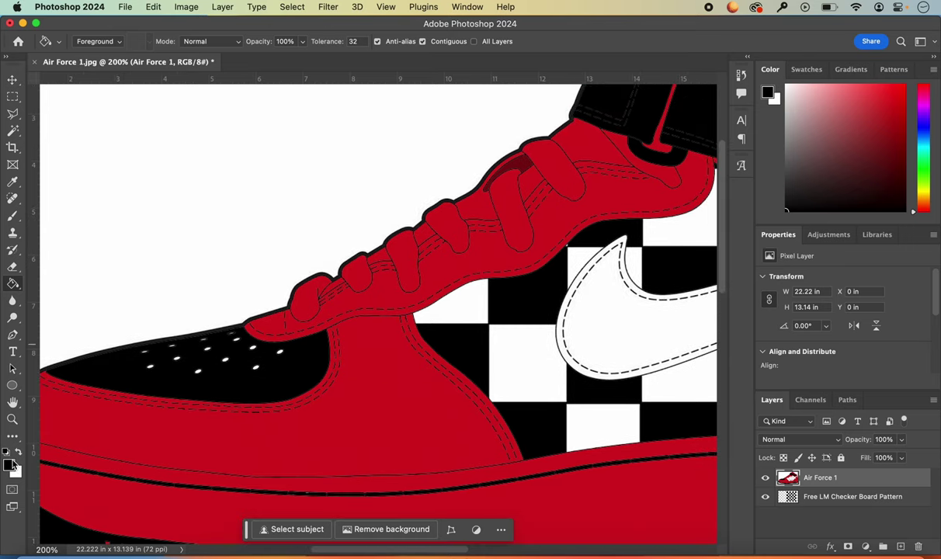
left_click(15, 183)
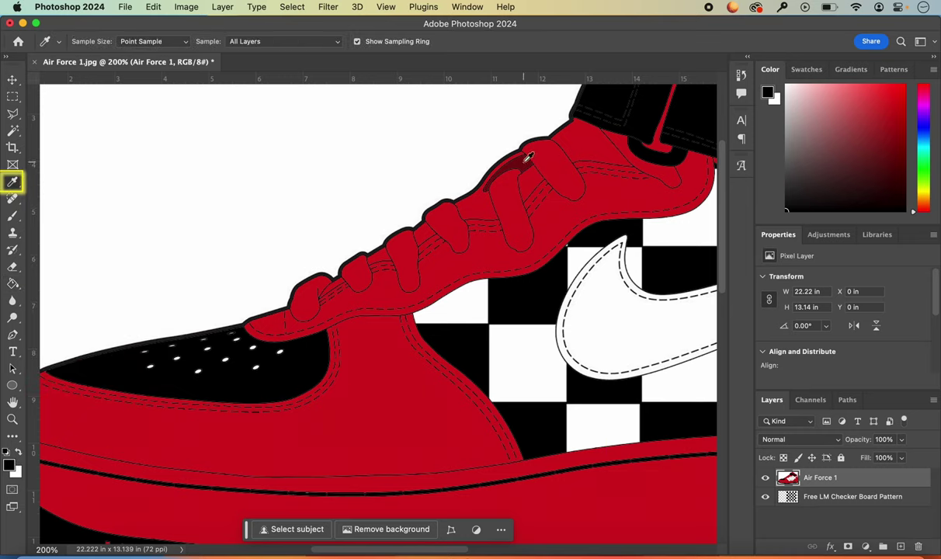
left_click(527, 157)
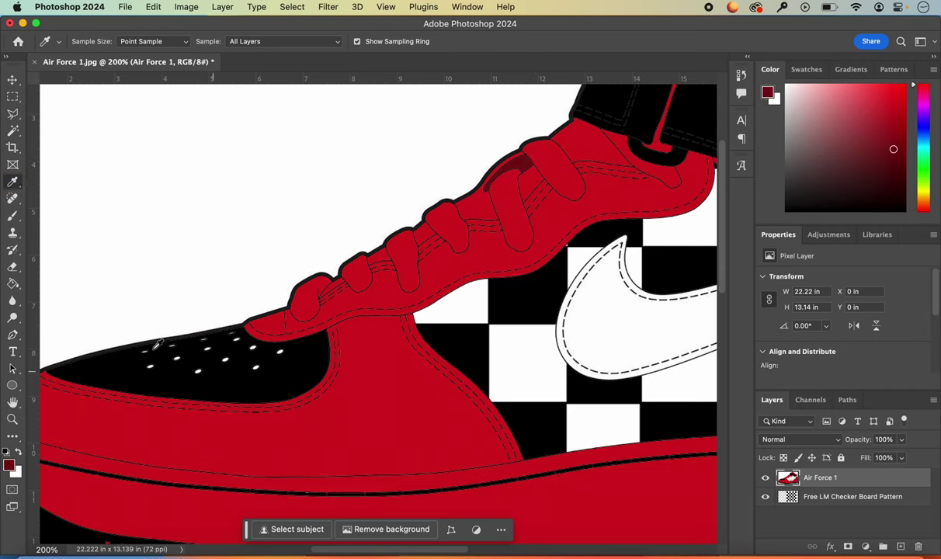
left_click(12, 284)
Step: Fill nine white perforation holes on the black toe panel with red
scroll(143, 313, "up", 3)
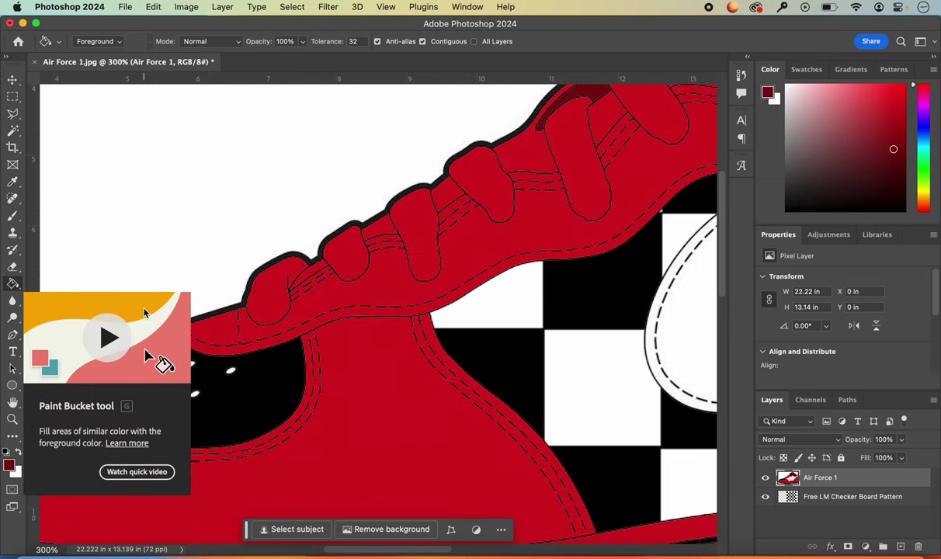
left_click(273, 369)
left_click(344, 376)
left_click(312, 356)
left_click(358, 343)
left_click(386, 360)
left_click(431, 370)
left_click(467, 347)
left_click(426, 340)
left_click(402, 328)
Step: Zoom to 600% and fill the four top-edge perforation holes red
key("super+plus")
key("super+plus")
key("super+plus")
left_click(150, 379)
left_click(232, 361)
left_click(327, 342)
left_click(410, 324)
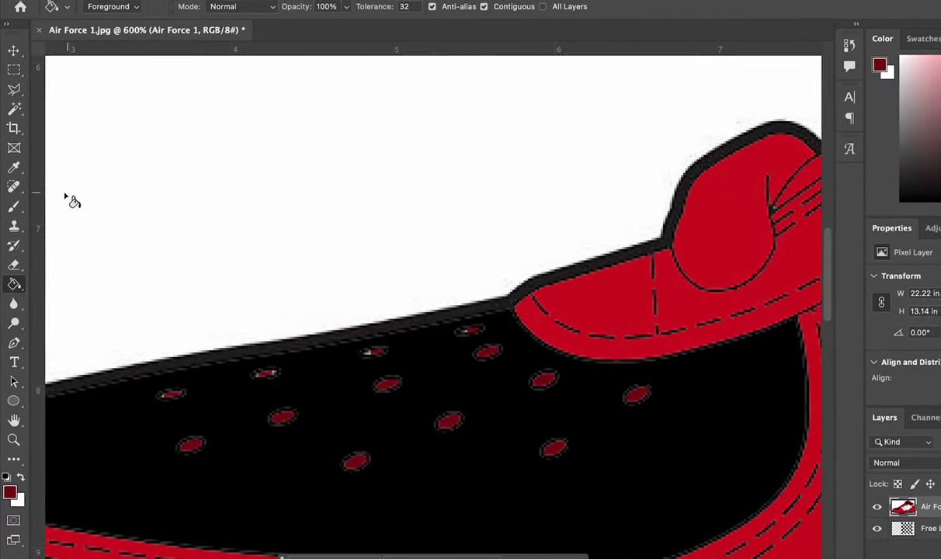
Step: Switch to the Brush Tool and sample the shoe's red near the laces
right_click(18, 208)
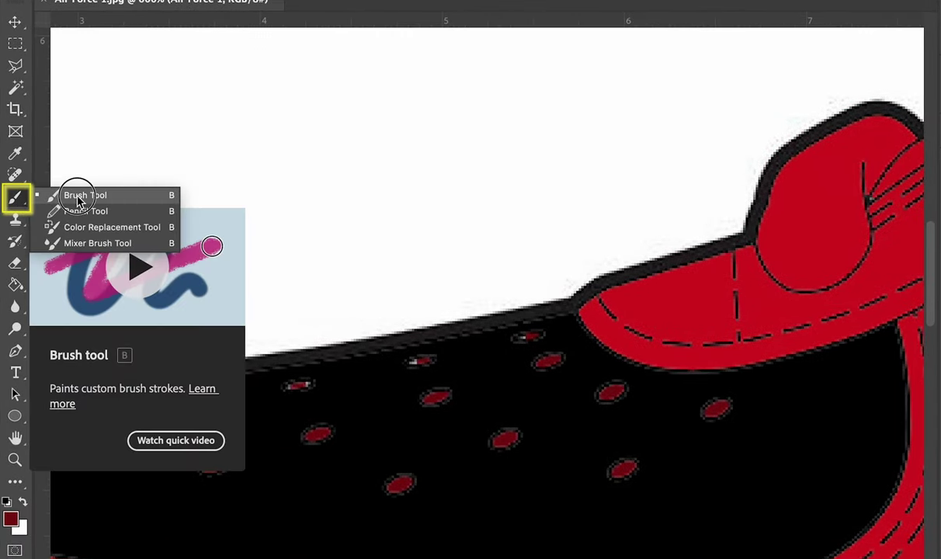
left_click(76, 196)
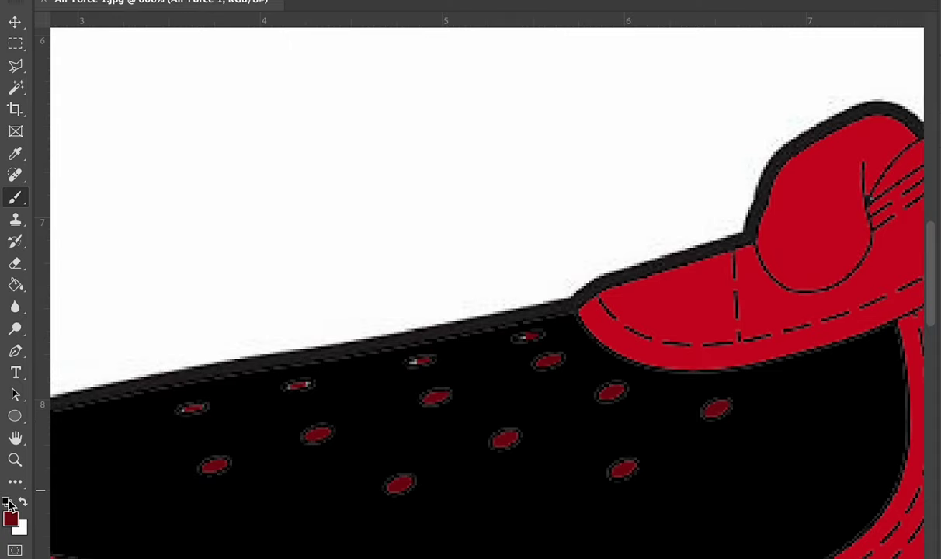
scroll(213, 383, "up", 2)
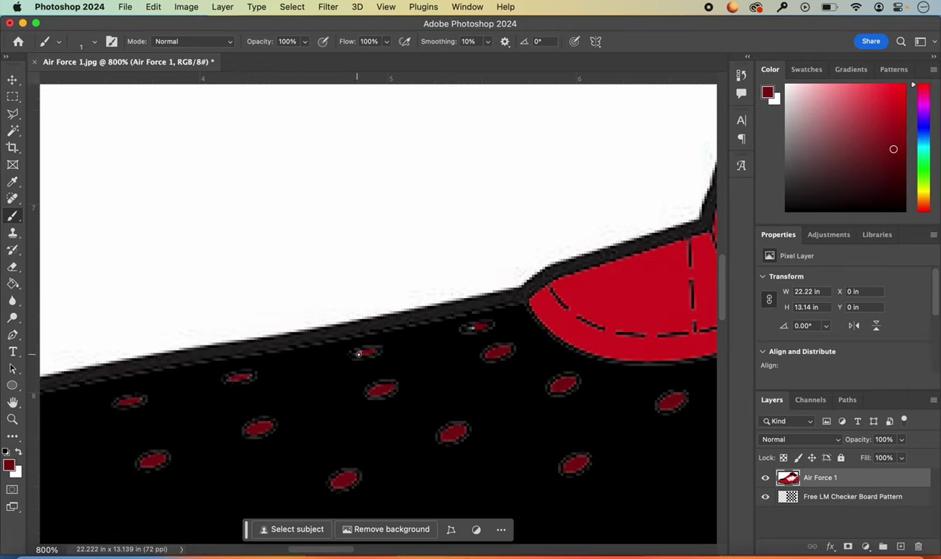
key("super+0")
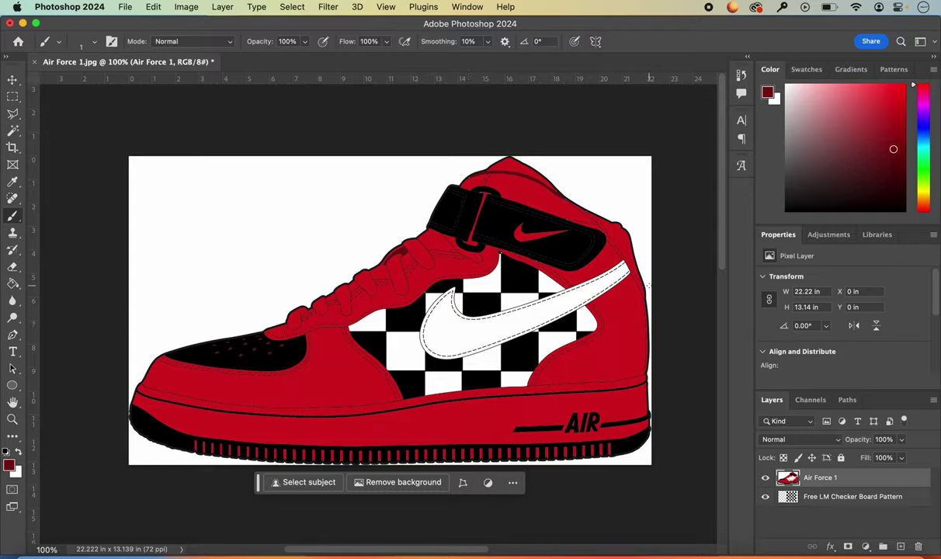
key("super+plus")
key("super+plus")
key("super+plus")
scroll(559, 438, "right", 10)
scroll(559, 439, "down", 4)
left_click(536, 419, "alt")
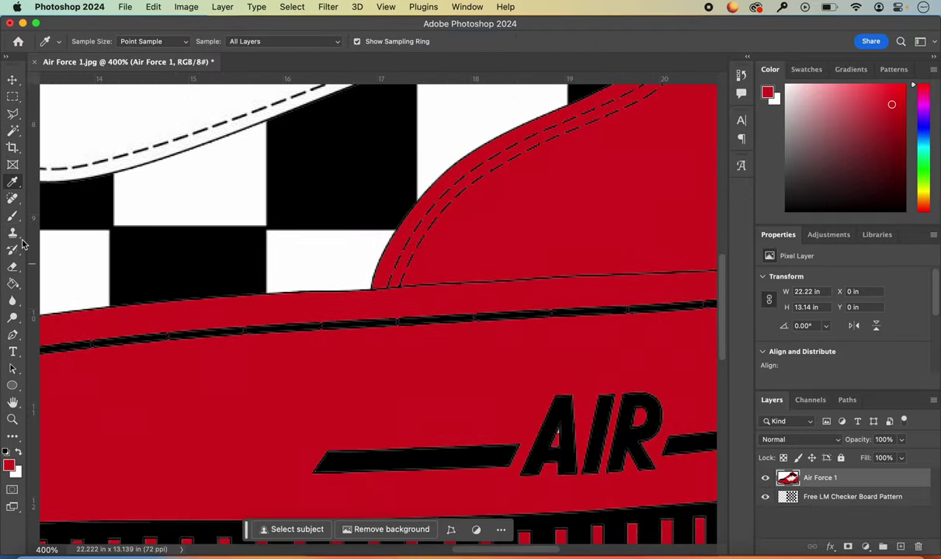
Step: Zoom and pan around the AIR logo, strap, swoosh and upper shoe edge to inspect them
key("super+plus")
key("super+plus")
key("super+plus")
key("super+minus")
key("super+minus")
key("super+minus")
key("super+minus")
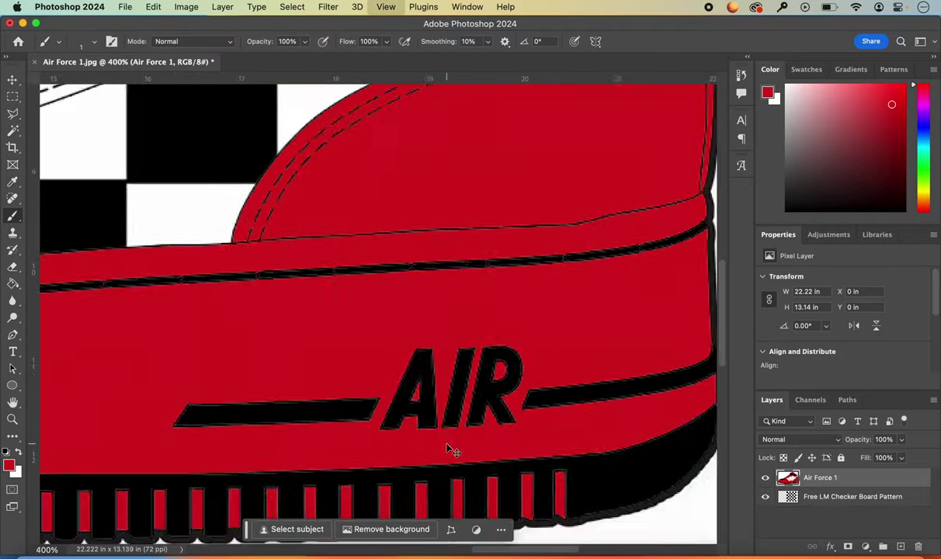
scroll(449, 440, "up", 6)
key("super+plus")
key("super+plus")
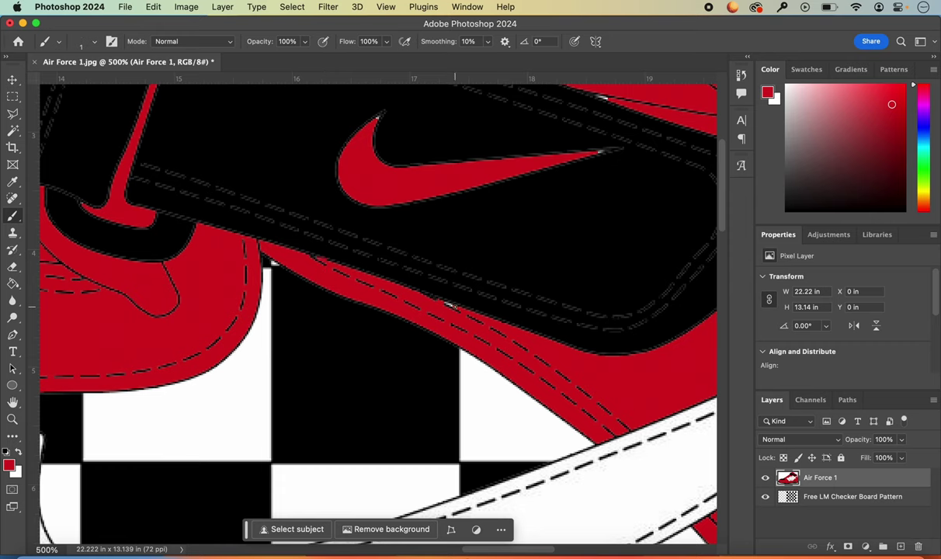
scroll(449, 306, "up", 2)
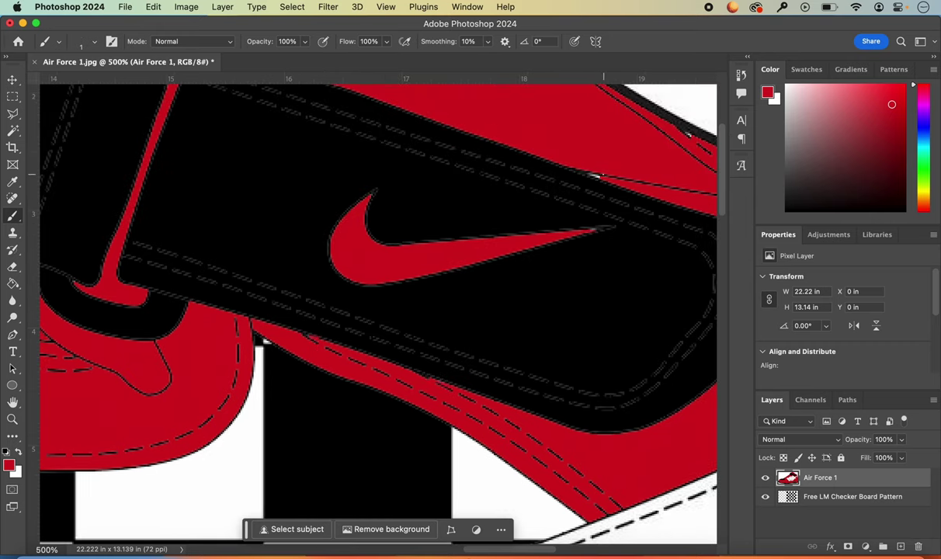
scroll(597, 178, "up", 4)
scroll(597, 178, "right", 3)
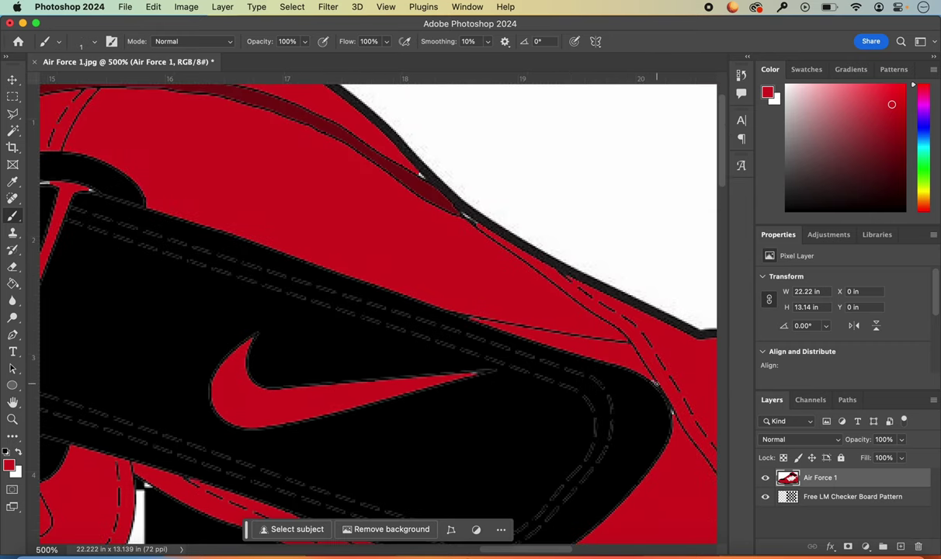
key("super+plus")
key("super+plus")
key("super+plus")
key("super+plus")
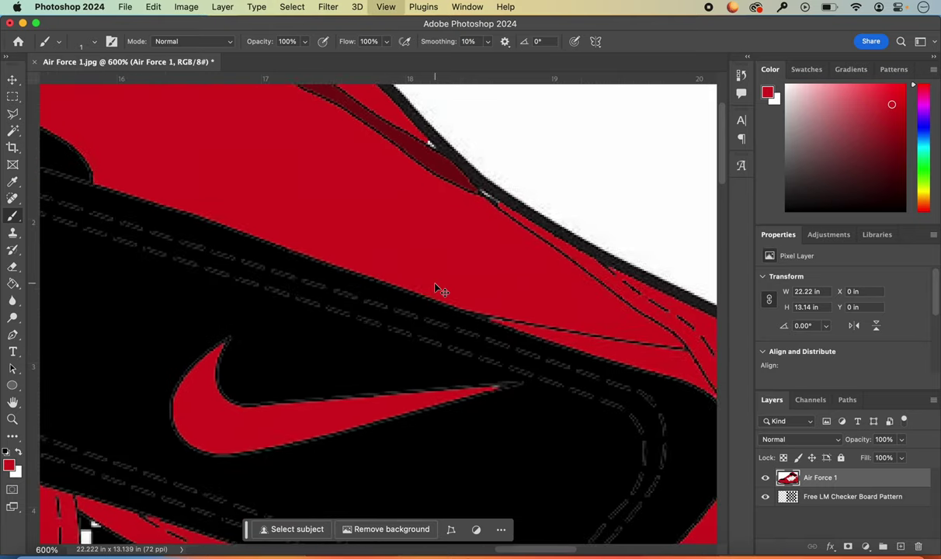
scroll(435, 284, "left", 1)
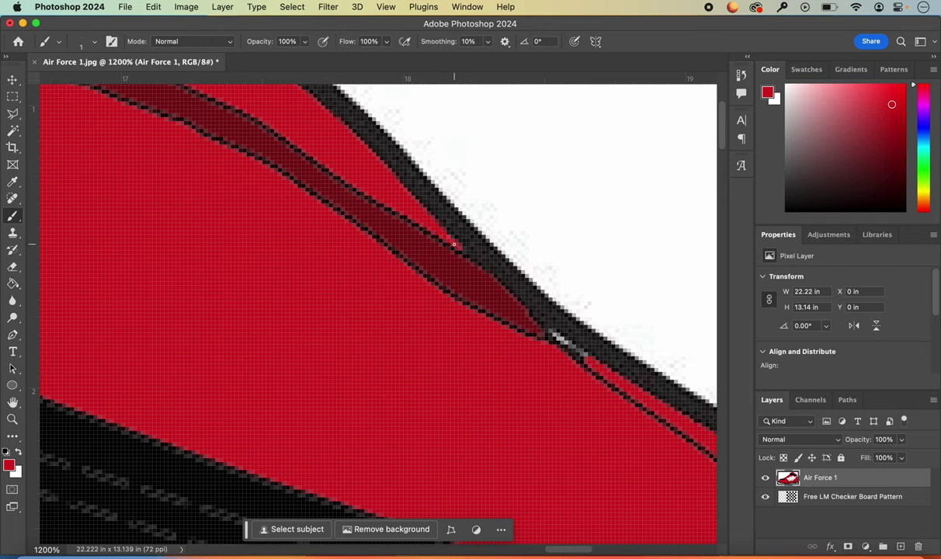
scroll(455, 245, "right", 5)
scroll(455, 245, "down", 3)
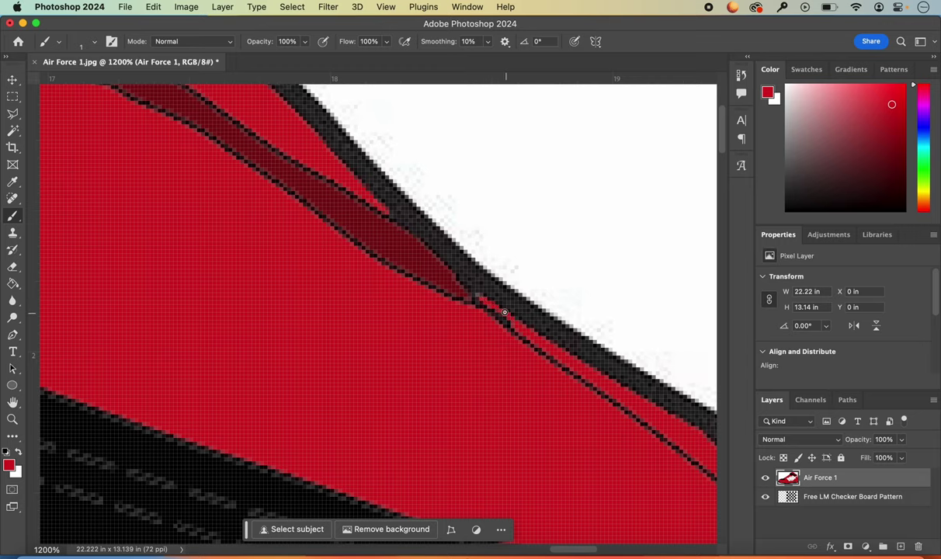
key("super+minus")
key("super+minus")
key("super+minus")
key("super+minus")
key("super+minus")
key("super+minus")
key("super+minus")
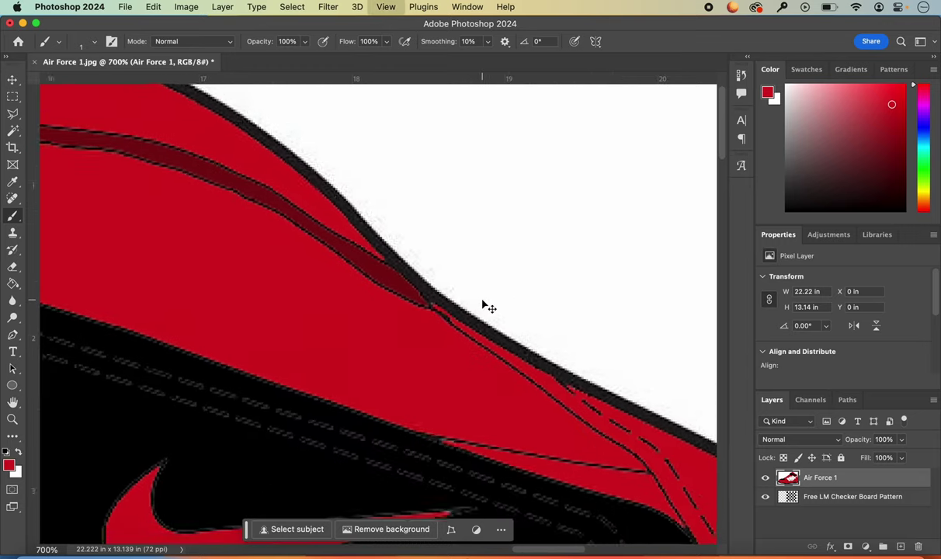
Step: Zoom to 600% on the strap and sample the collar stripe's dark red as paint colour
scroll(482, 299, "left", 5)
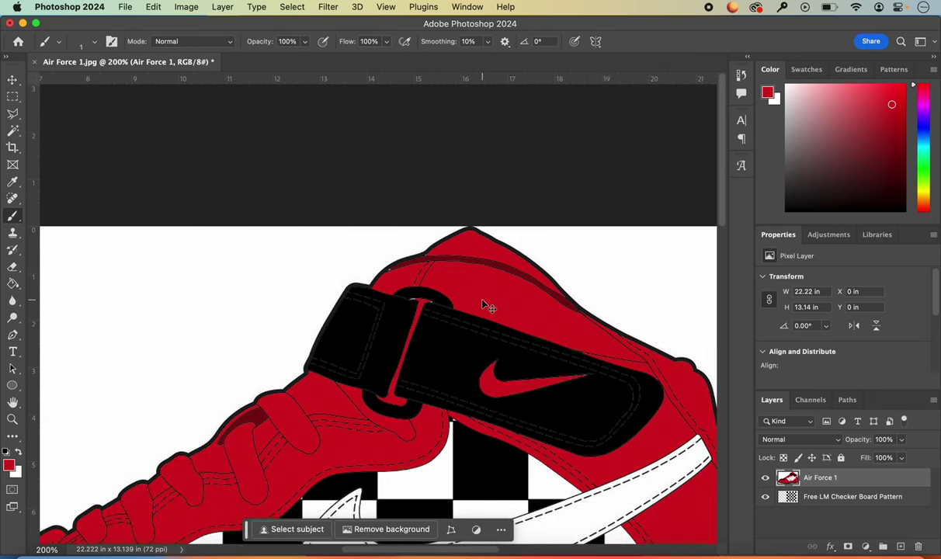
key("super+plus")
key("super+plus")
key("super+plus")
key("super+plus")
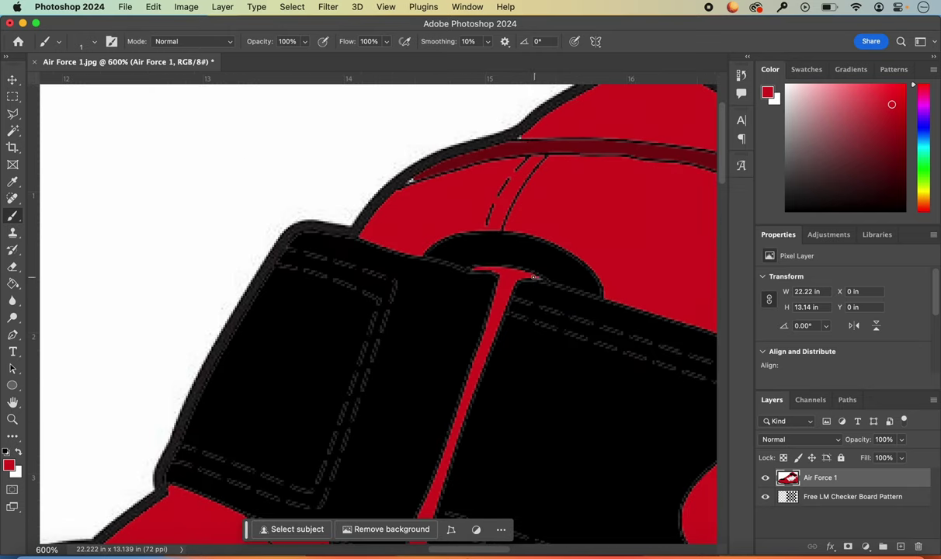
left_click(411, 180, "alt")
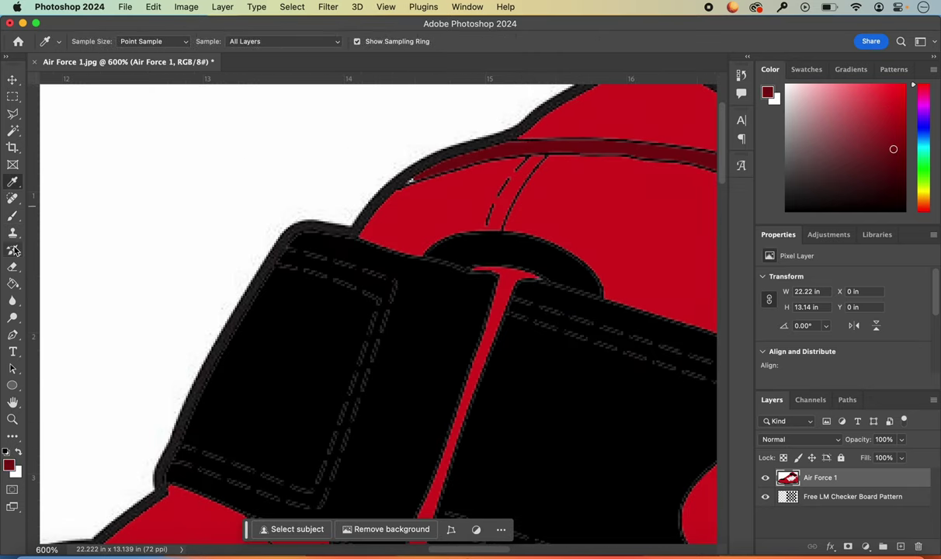
key("super+minus")
key("super+minus")
key("super+minus")
key("super+minus")
key("super+minus")
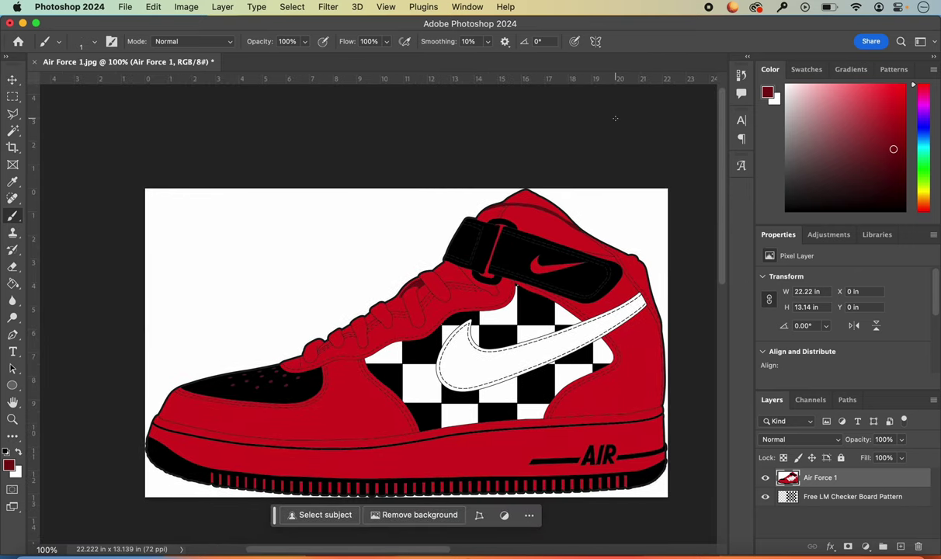
scroll(615, 118, "down", 2)
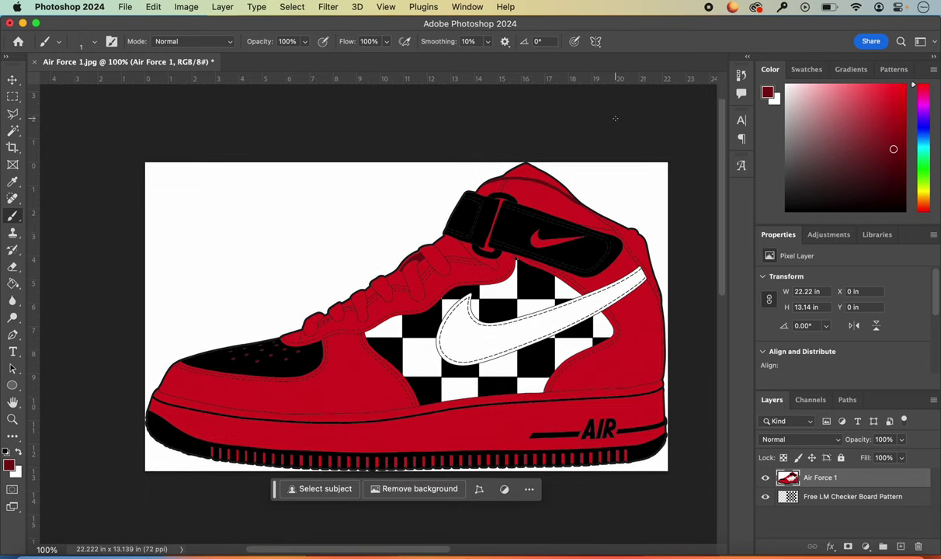
Step: Fill the large white side swoosh with dark red using the Paint Bucket
left_click(13, 284)
left_click(502, 348)
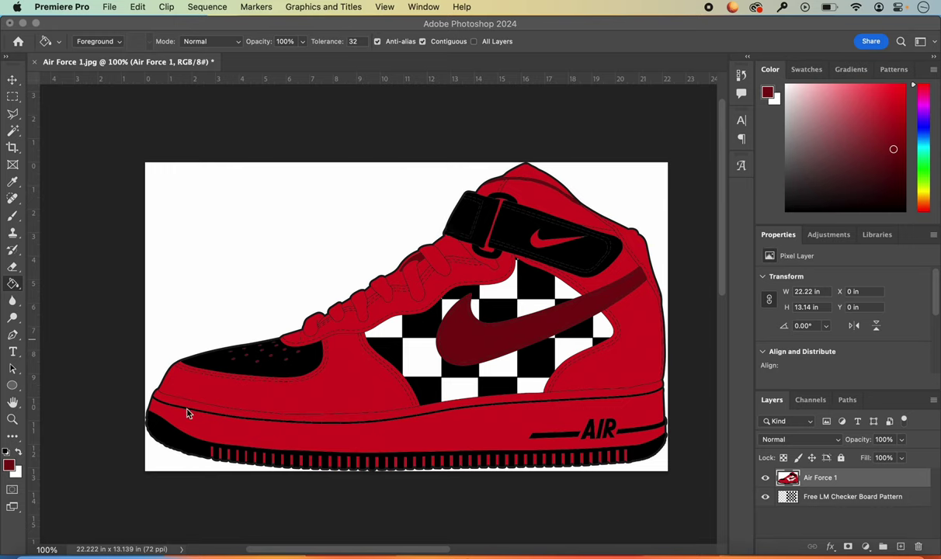
Step: Set the foreground colour to the shoe's red, d6191f, via the Color Picker
left_click(18, 453)
left_click(9, 465)
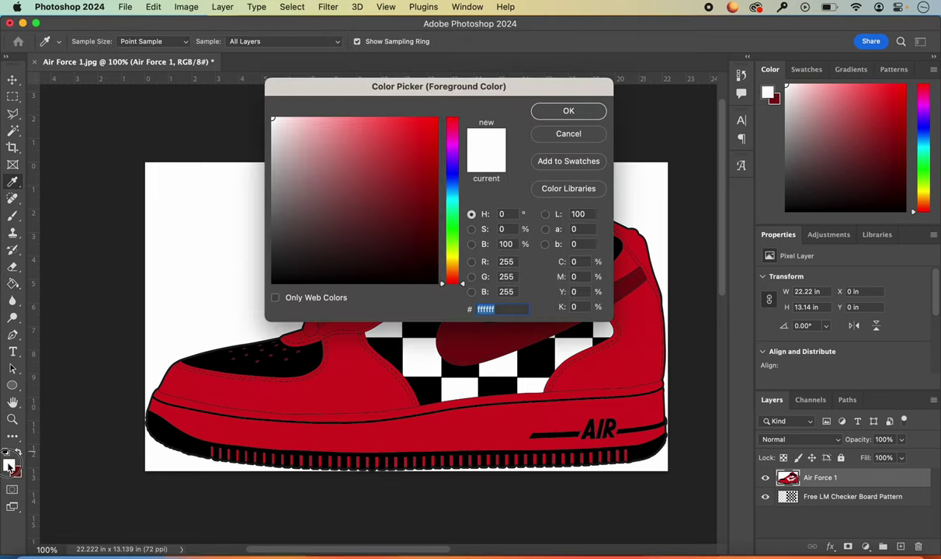
left_click(368, 373)
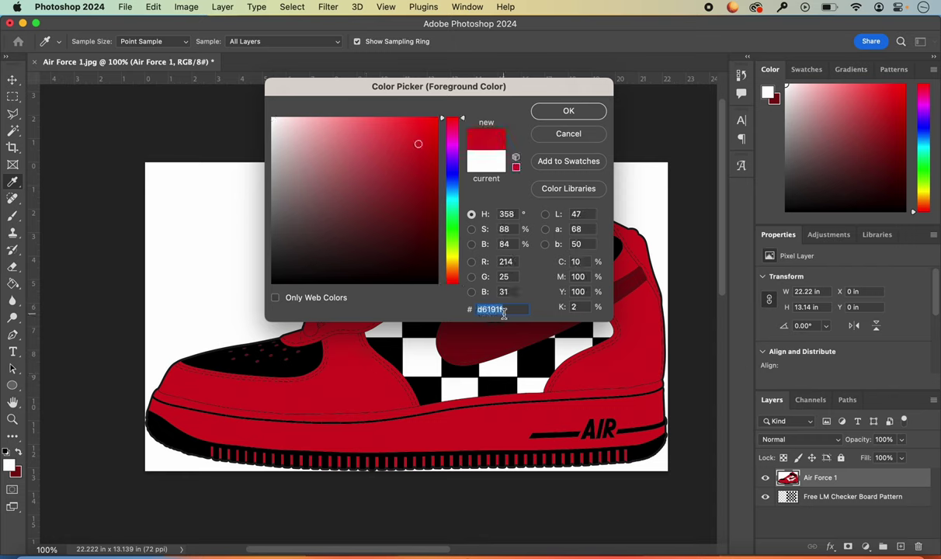
left_click(569, 112)
Step: Switch to the Gradient Tool from the Paint Bucket tool group
left_click(12, 285)
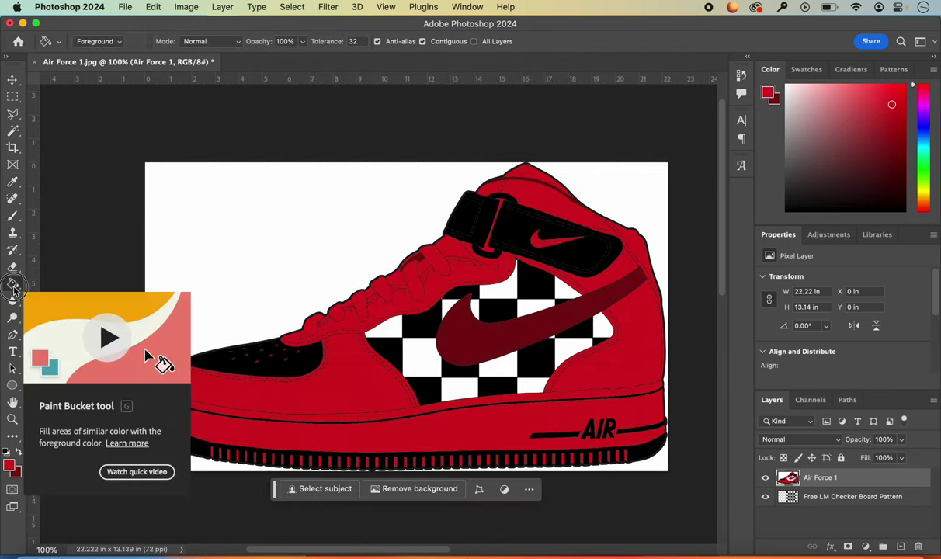
right_click(13, 285)
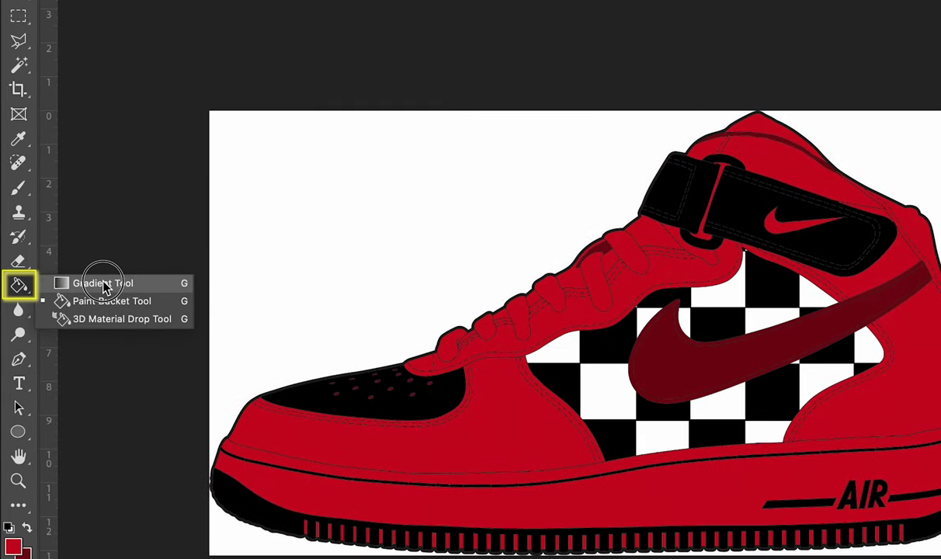
left_click(104, 284)
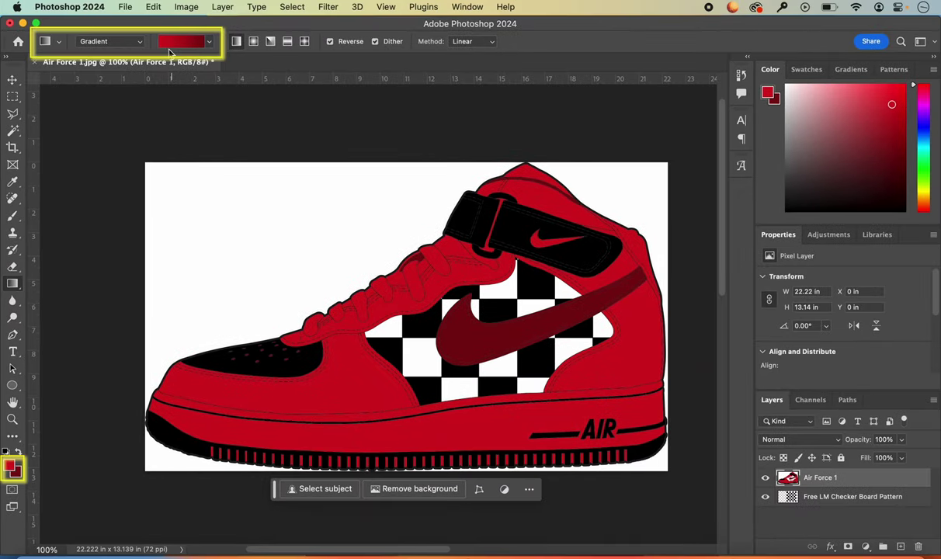
Step: Browse the Basics, Blues, Purples, Pinks and Reds gradient preset folders, then close the list
left_click(211, 43)
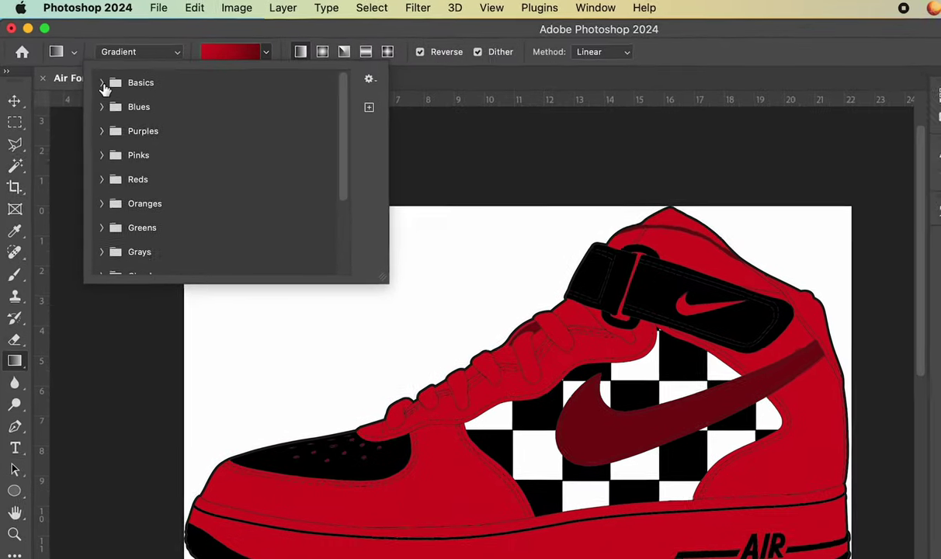
left_click(80, 66)
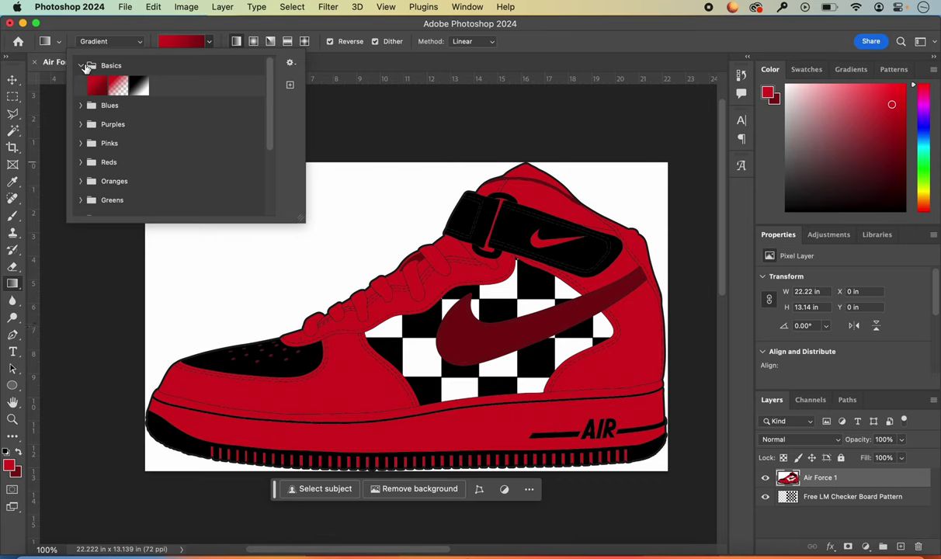
left_click(82, 66)
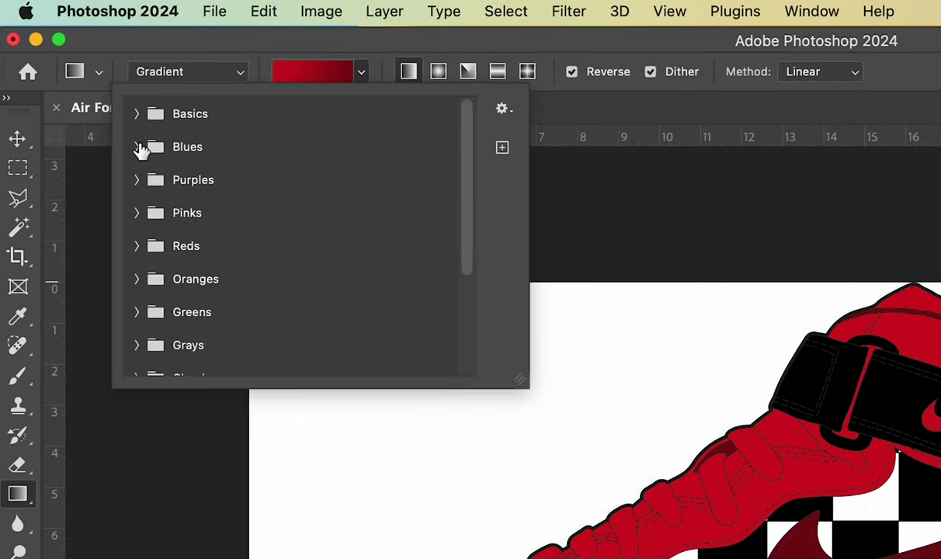
left_click(125, 132)
left_click(146, 156)
left_click(146, 192)
left_click(146, 191)
left_click(145, 225)
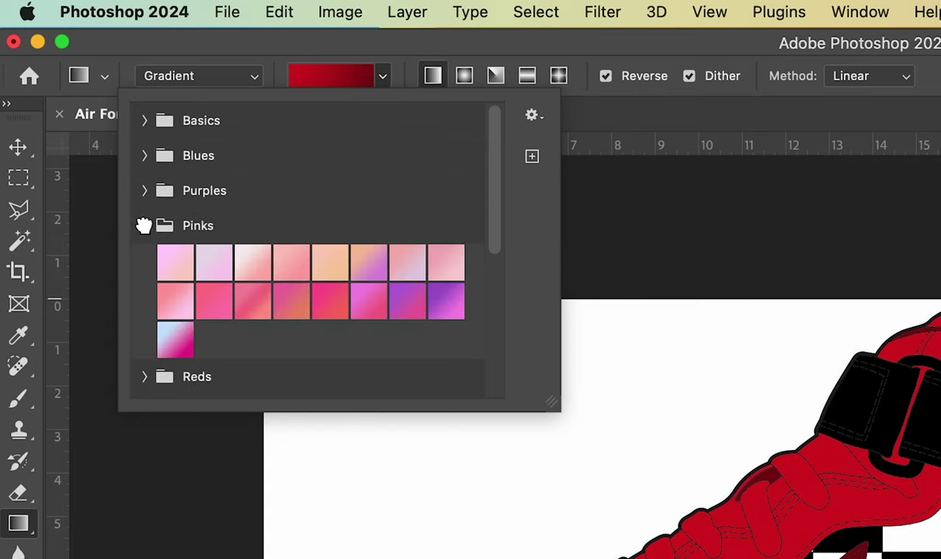
left_click(145, 225)
left_click(145, 261)
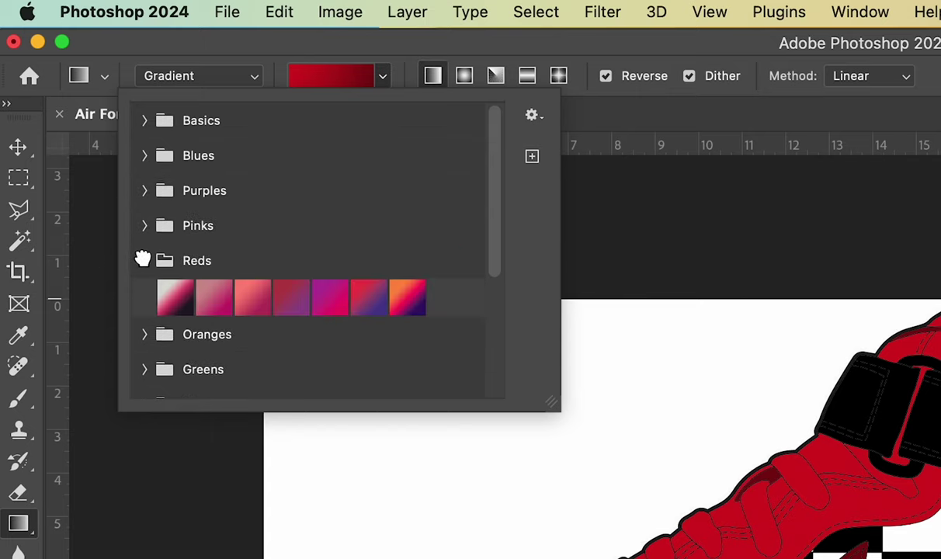
left_click(144, 262)
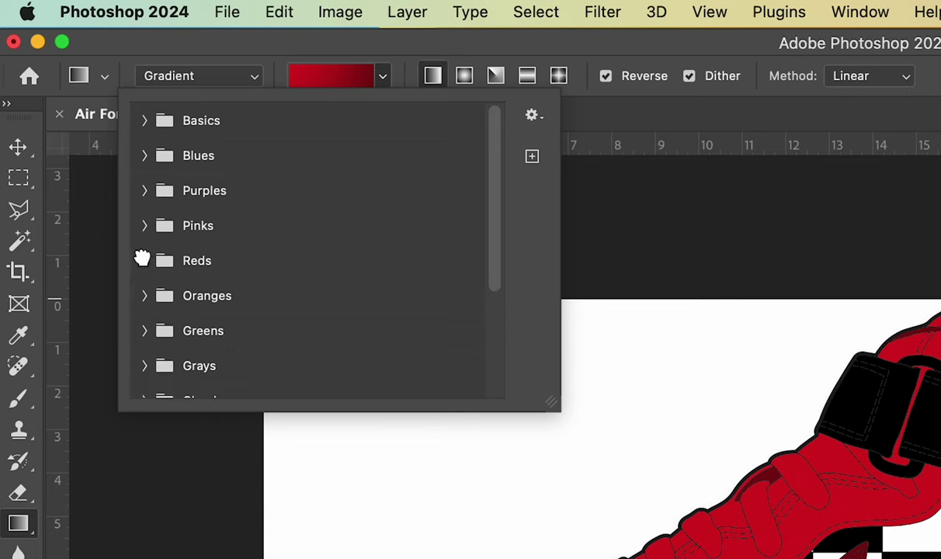
left_click(347, 51)
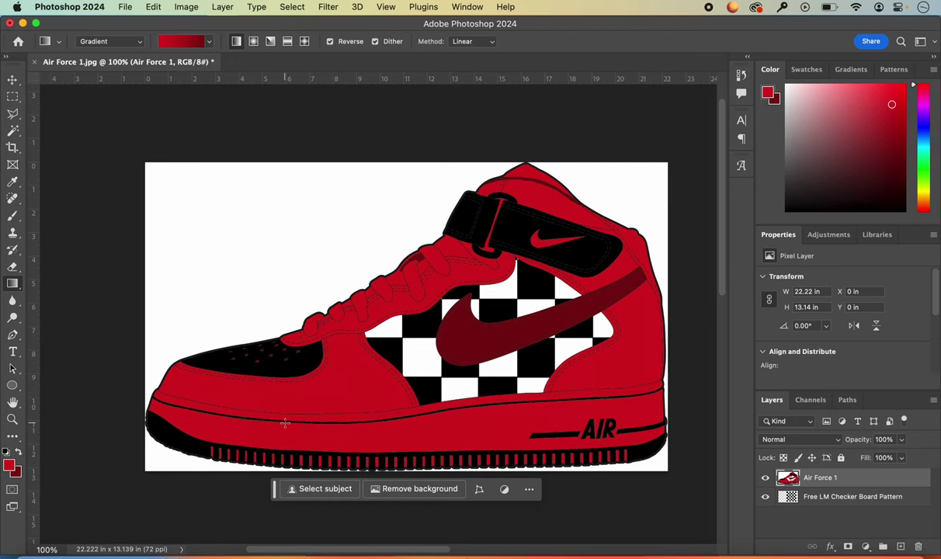
scroll(285, 424, "down", 2)
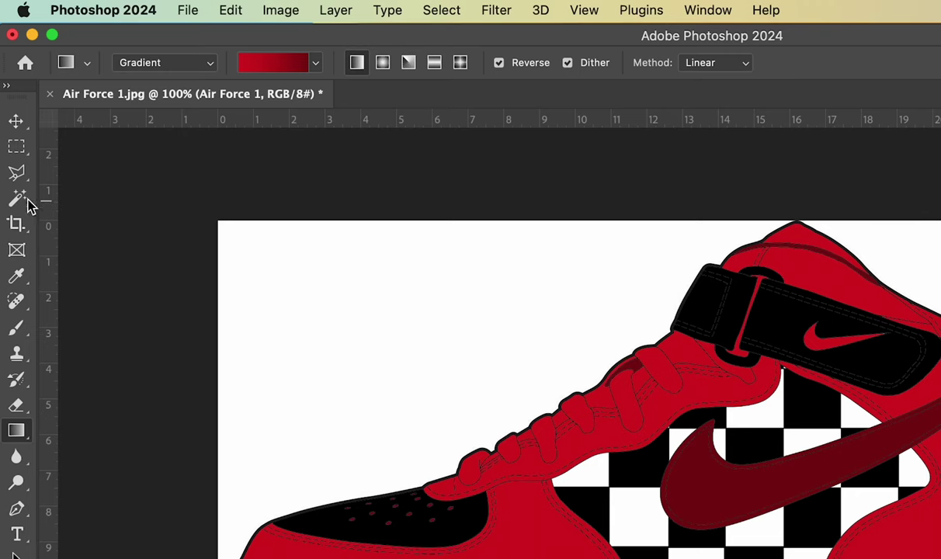
Step: Magic Wand the red midsole band, then set the Gradient Tool with Reverse unchecked
left_click(12, 130)
right_click(12, 129)
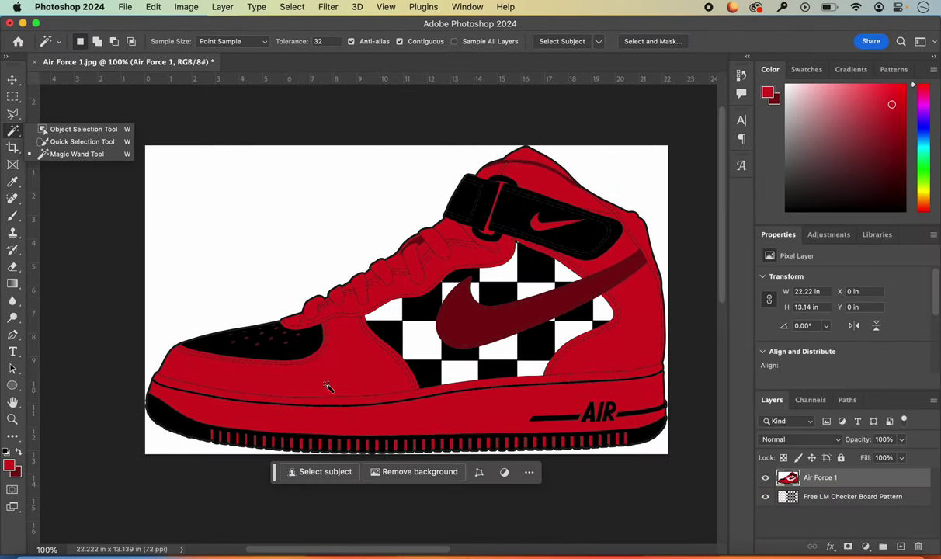
left_click(248, 417)
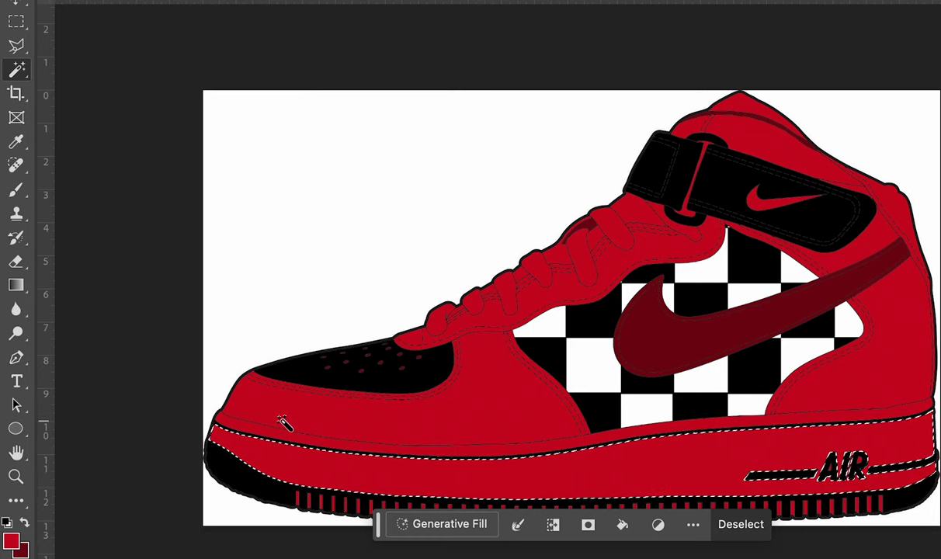
left_click(16, 285)
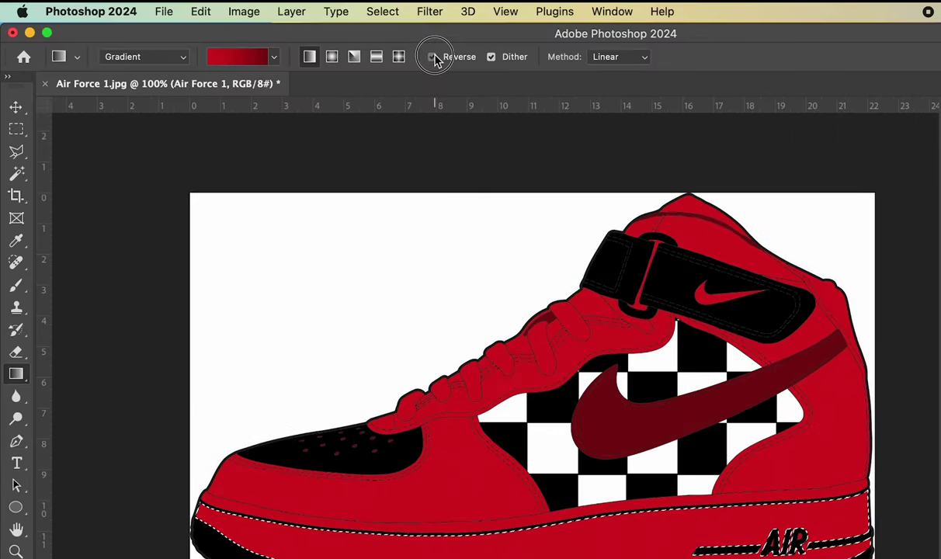
left_click(330, 42)
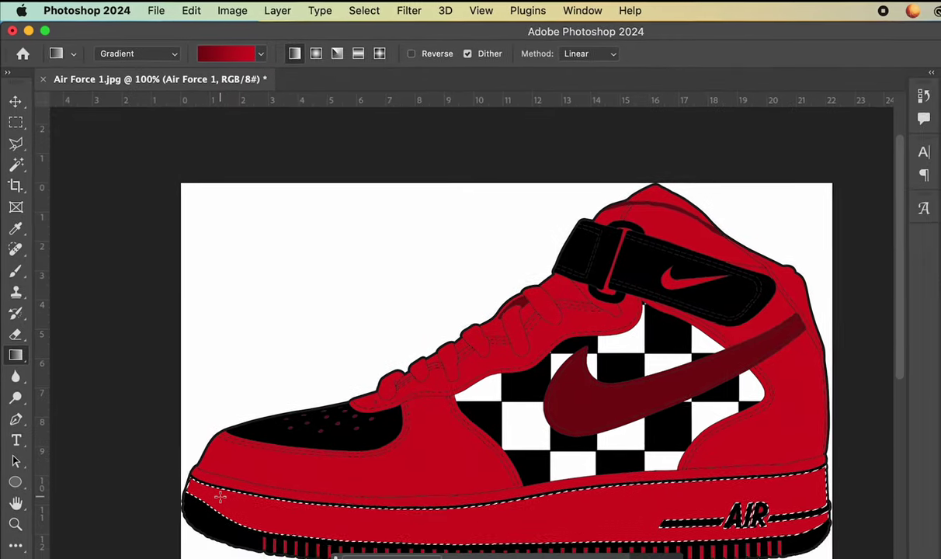
Step: Drag a gradient along the midsole from toe toward heel, then reselect the Air Force 1 layer
left_click_drag(232, 523, 342, 548)
left_click_drag(366, 453, 520, 455)
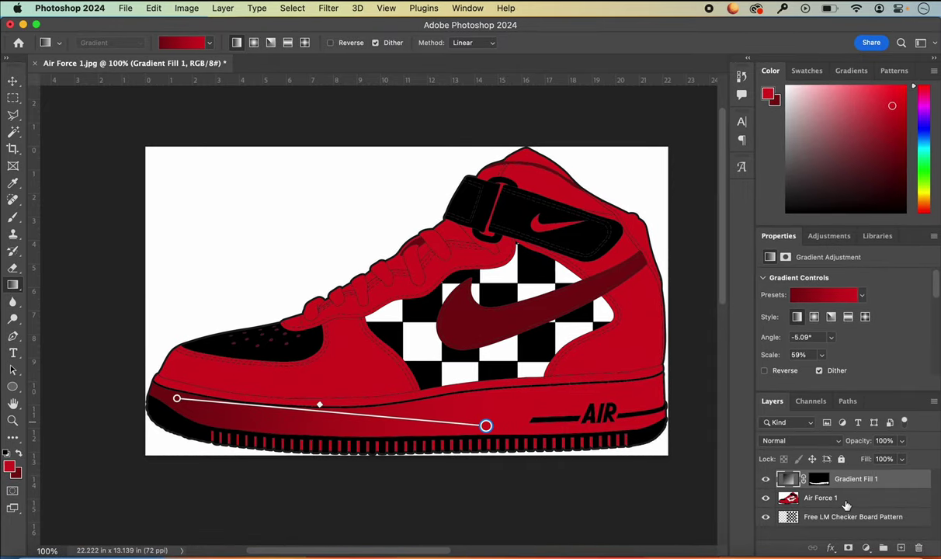
left_click(906, 540)
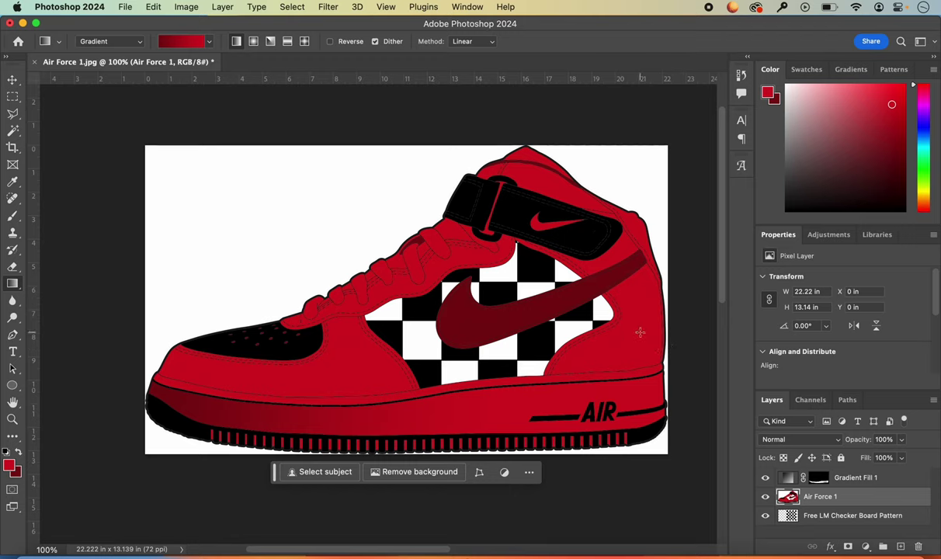
Step: Select the heel panel plus both collar areas and drag a gradient upward across them
left_click(13, 130)
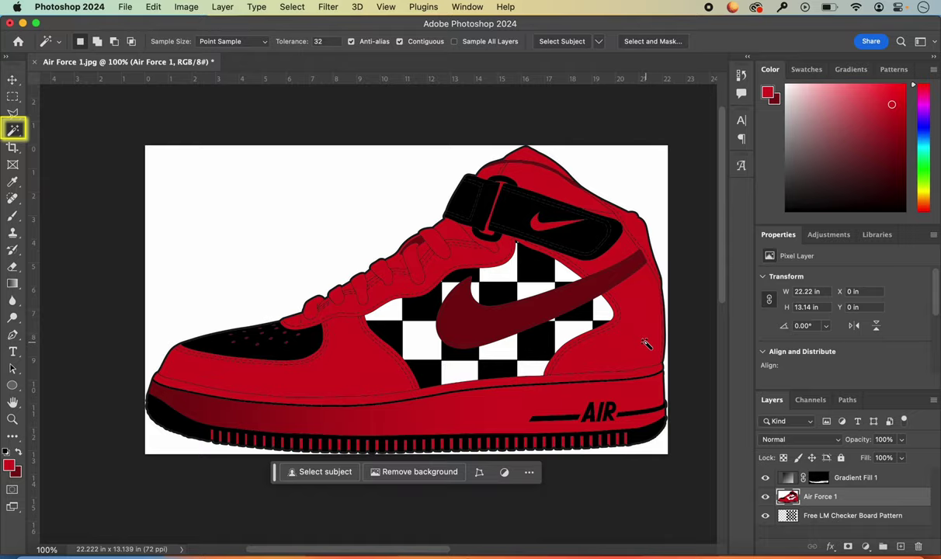
left_click(646, 344)
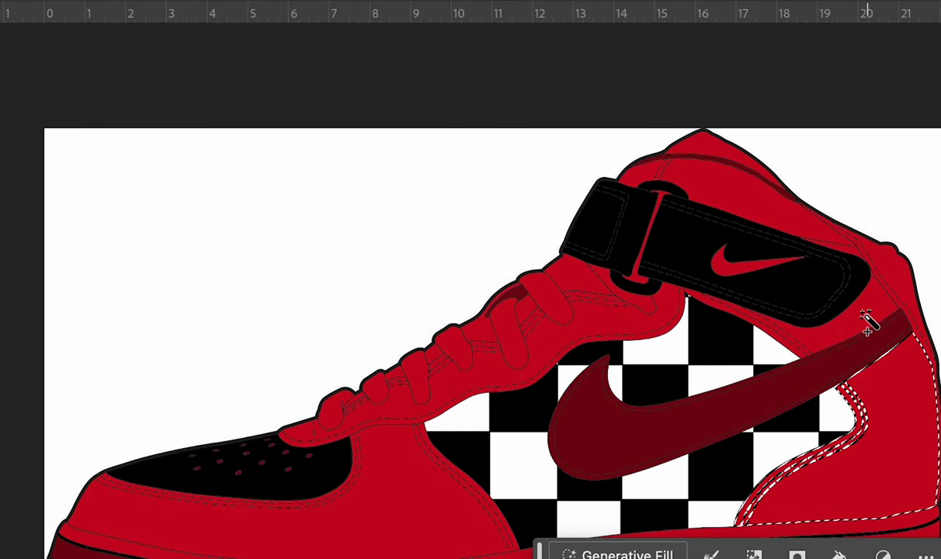
left_click(867, 320, "shift")
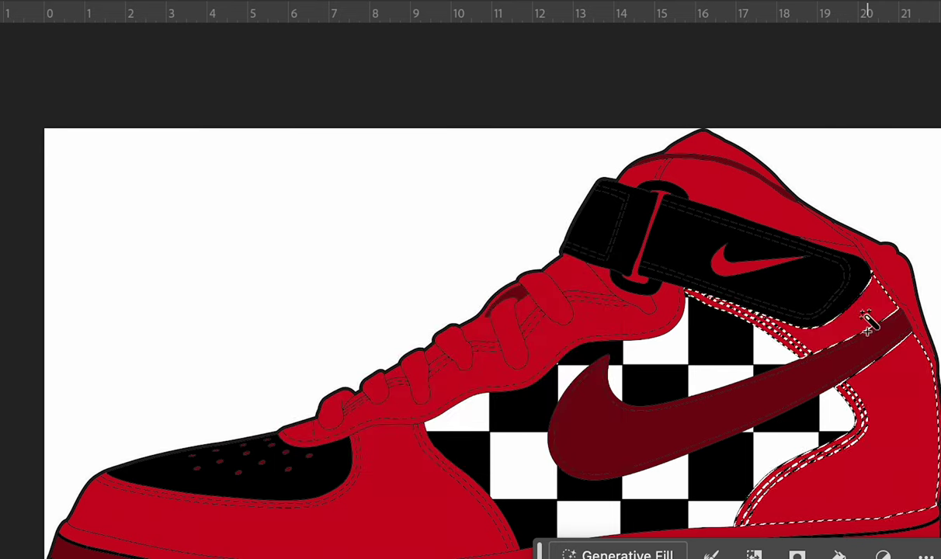
left_click(811, 239, "shift")
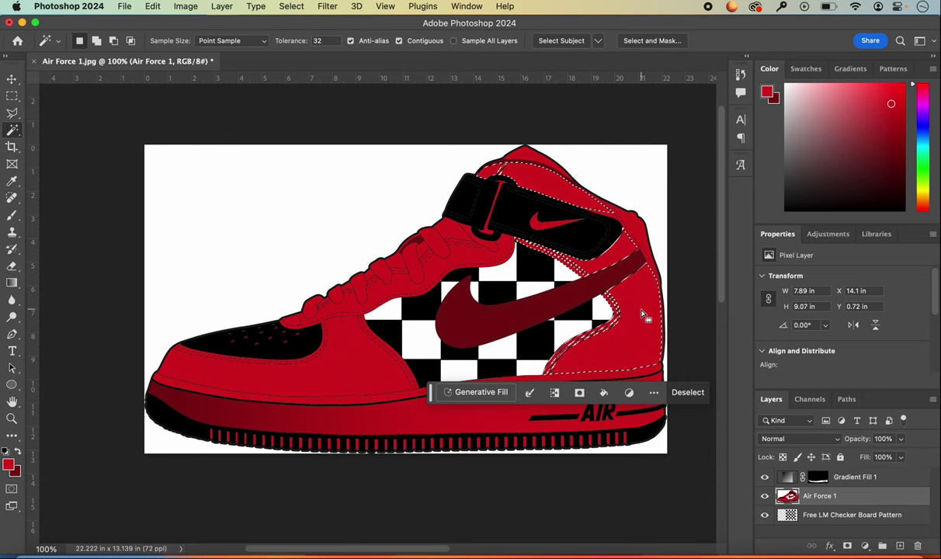
left_click(14, 285)
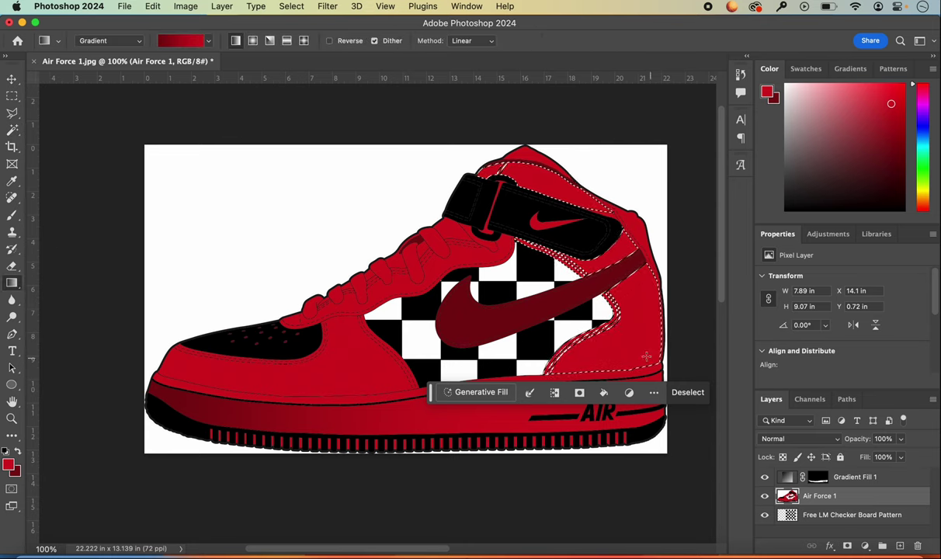
left_click_drag(642, 351, 550, 185)
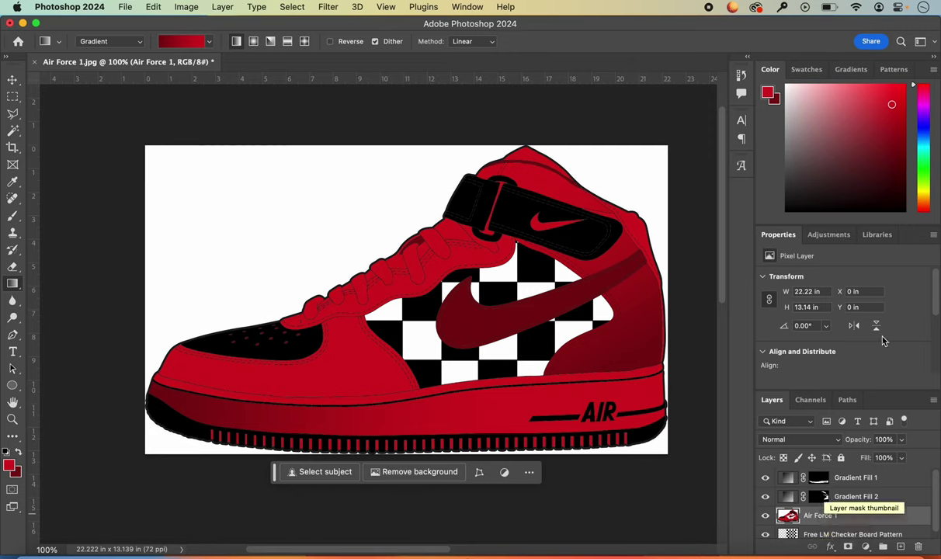
key("super+Tab")
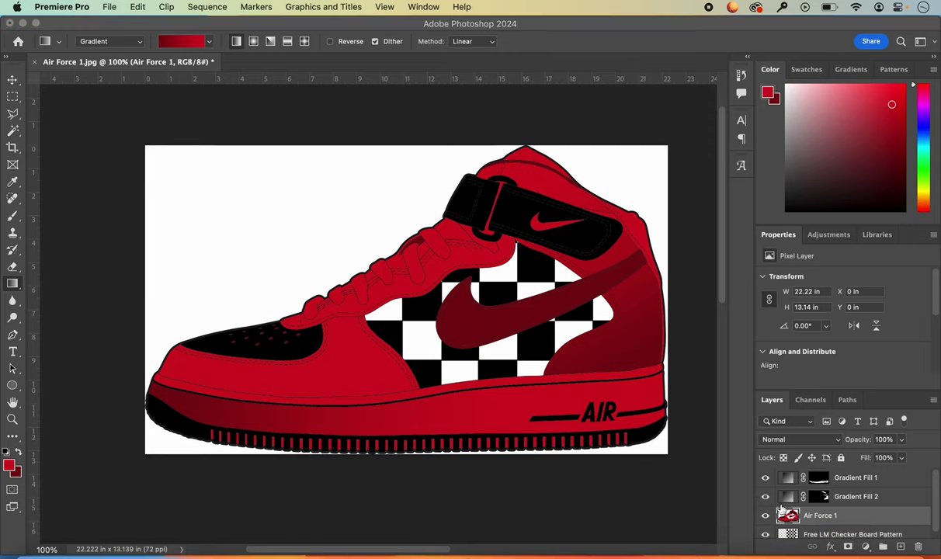
left_click(14, 130)
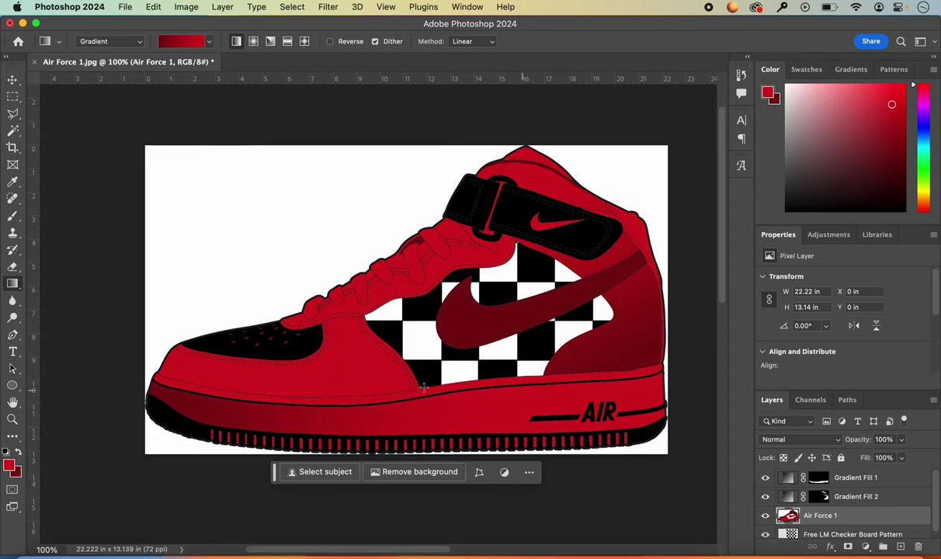
left_click(23, 133)
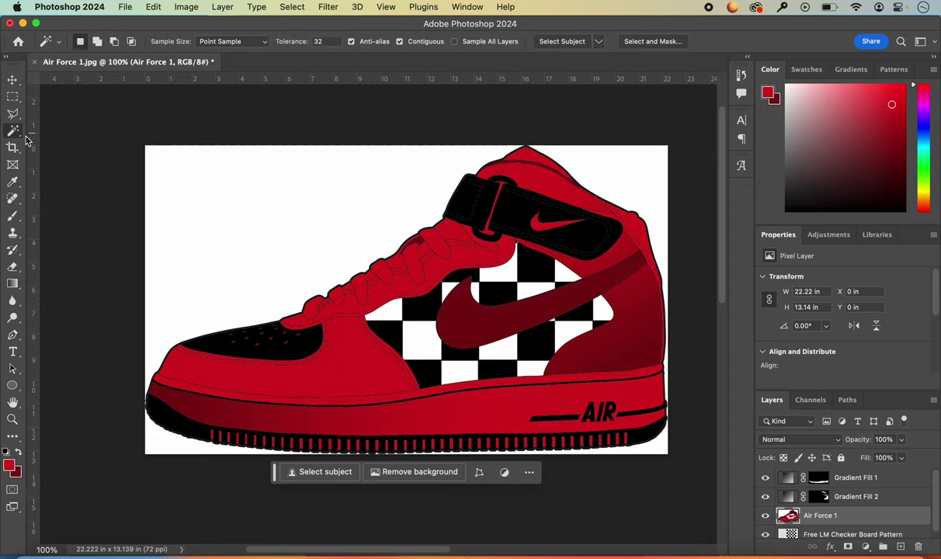
Step: Select the toe side panel, draw a gradient across it and shift its midpoint toward the heel
left_click(346, 371)
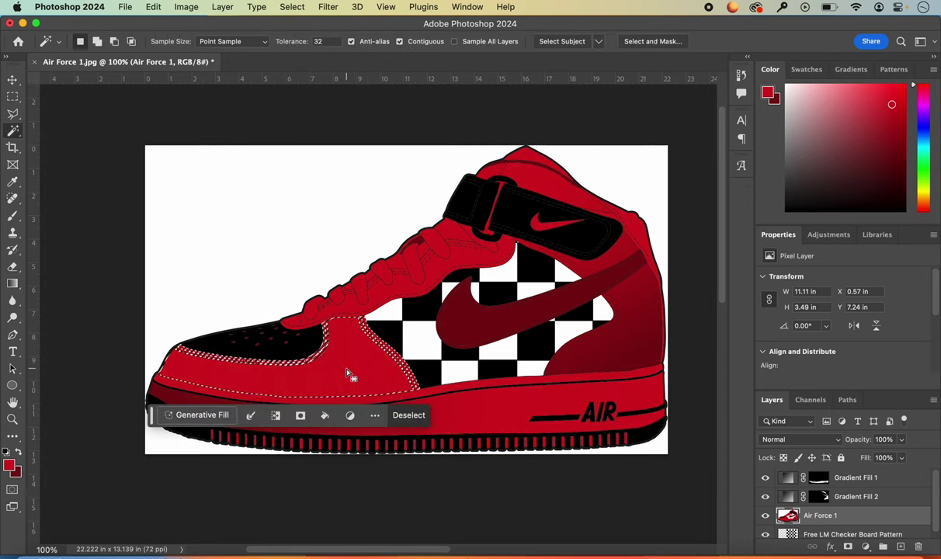
left_click(14, 285)
left_click_drag(181, 367, 370, 369)
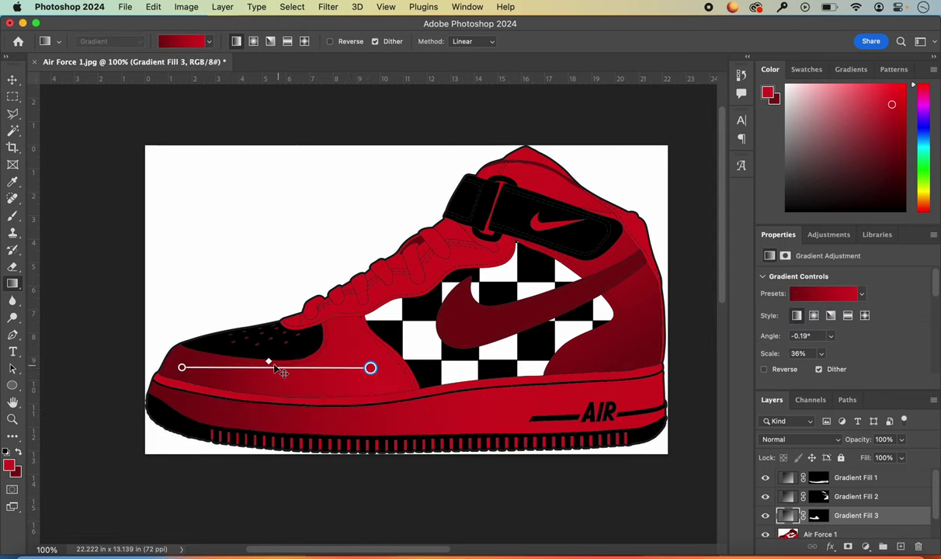
left_click_drag(269, 365, 309, 370)
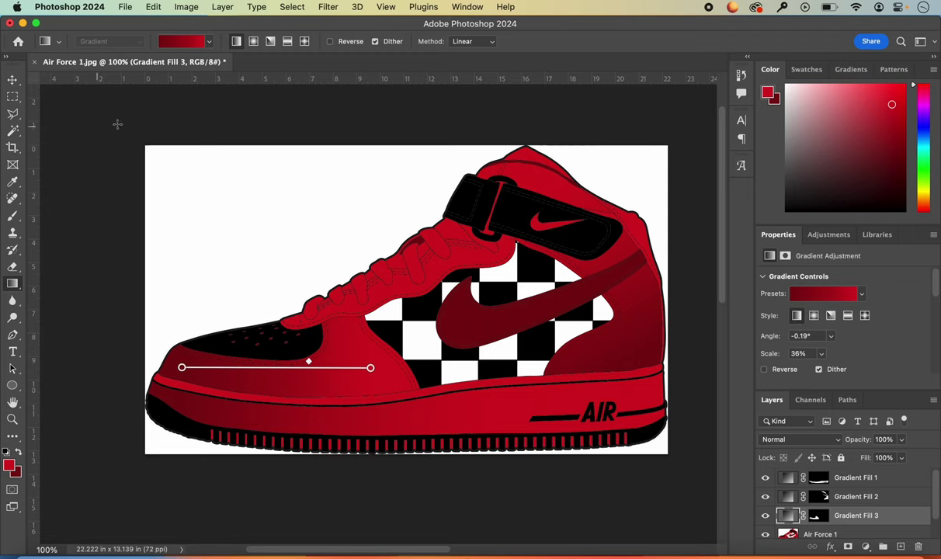
scroll(838, 508, "down", 2)
left_click(843, 516)
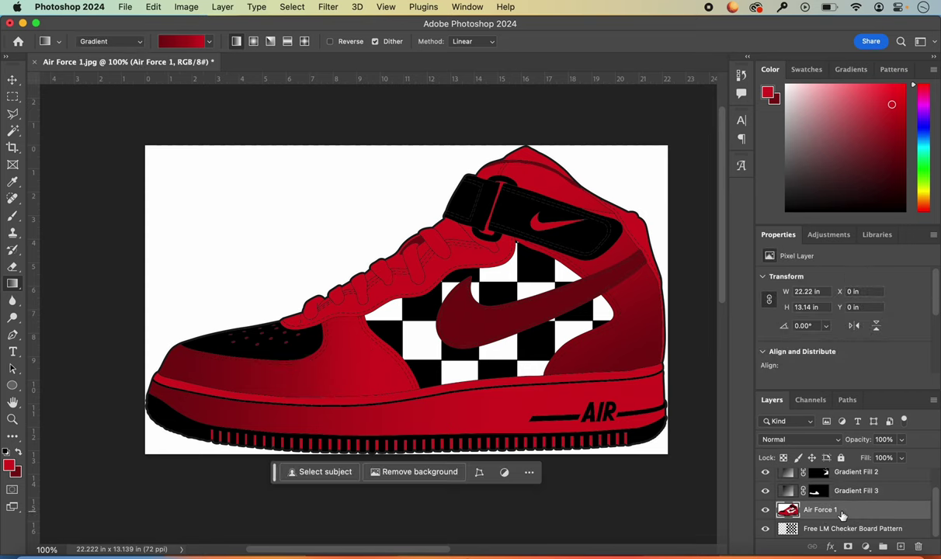
Step: Select the lace area and shade it with a linear gradient, toggling Reverse on and back off
left_click(13, 129)
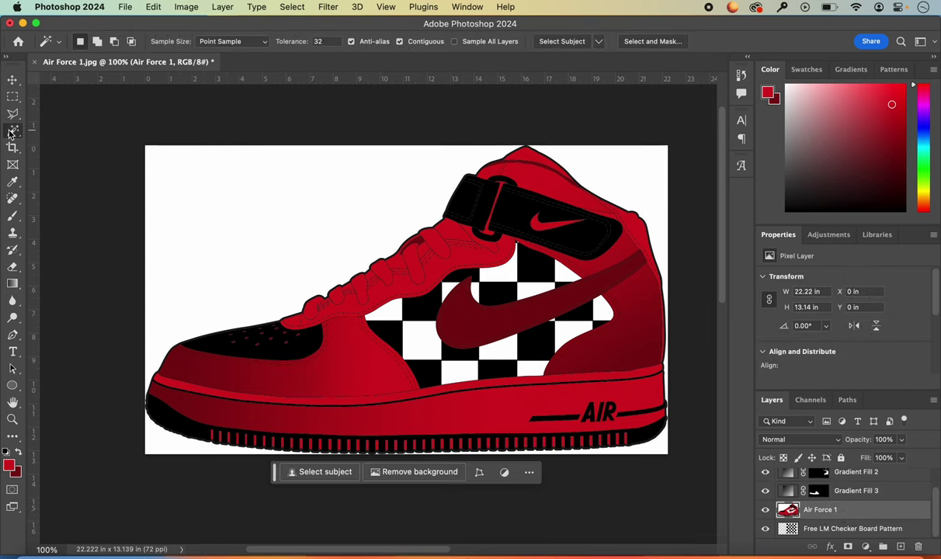
left_click(400, 288)
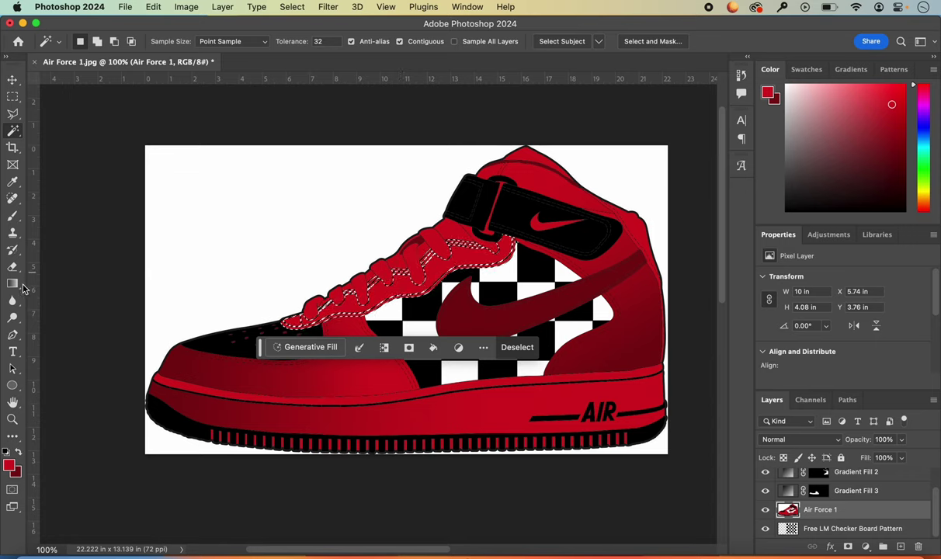
key("g")
left_click_drag(296, 321, 471, 257)
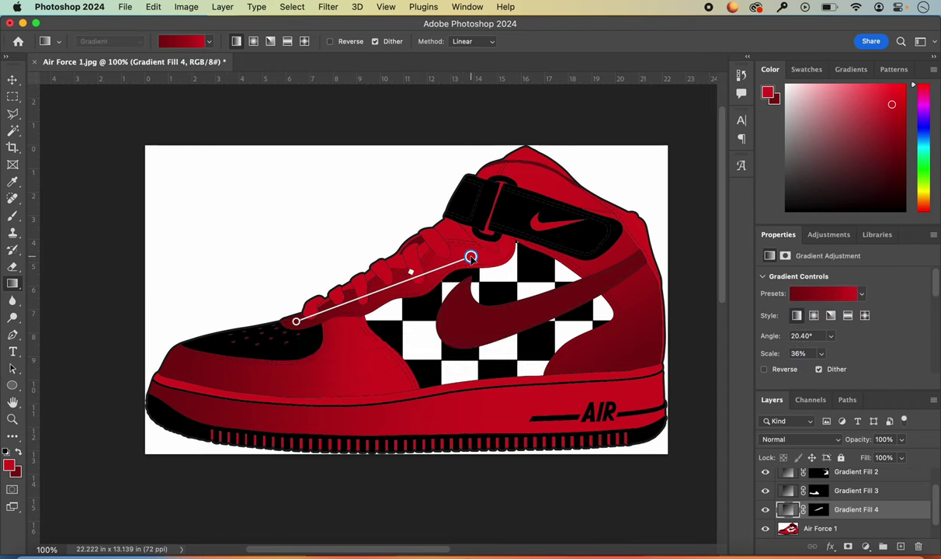
left_click(331, 42)
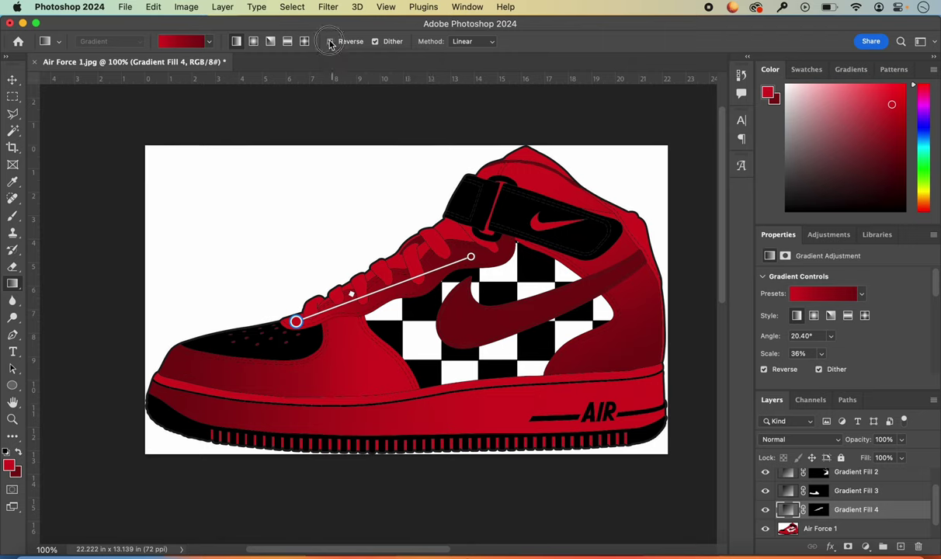
left_click(331, 42)
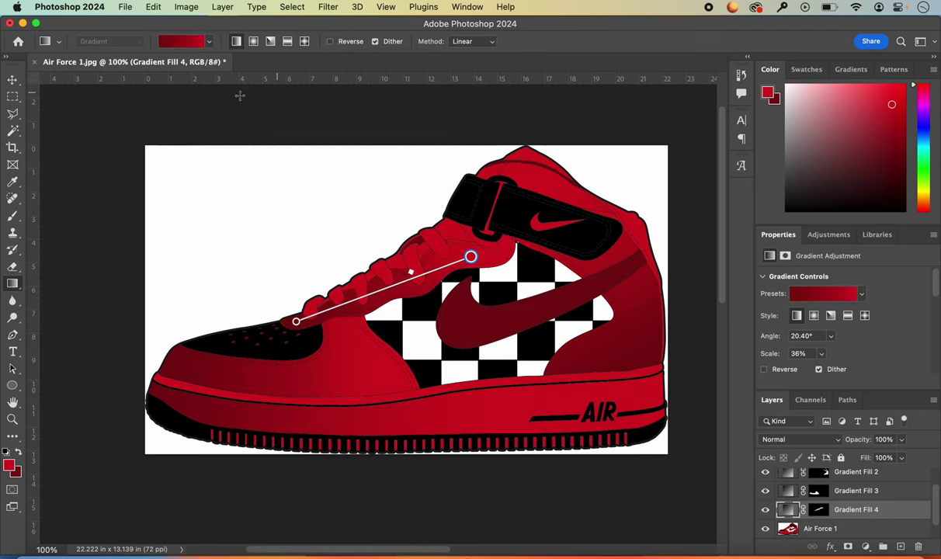
left_click(12, 80)
left_click(142, 128)
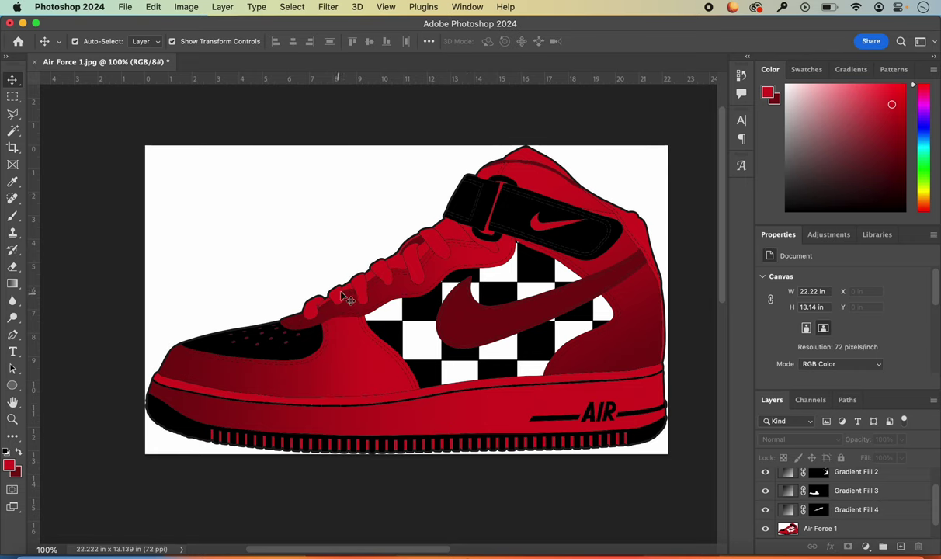
Step: Select the lowest lace loop and shade it with a reversed gradient
scroll(359, 294, "up", 2)
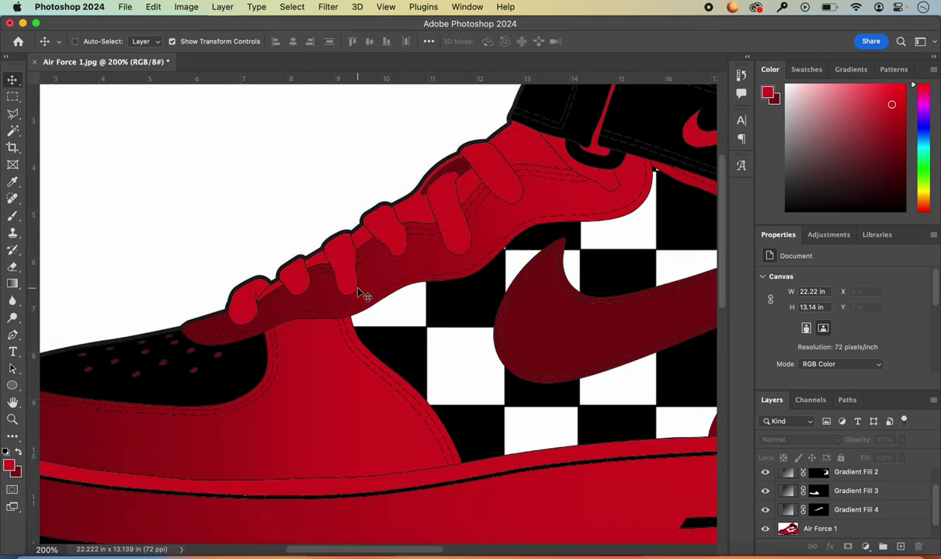
scroll(360, 293, "up", 1)
left_click(823, 529)
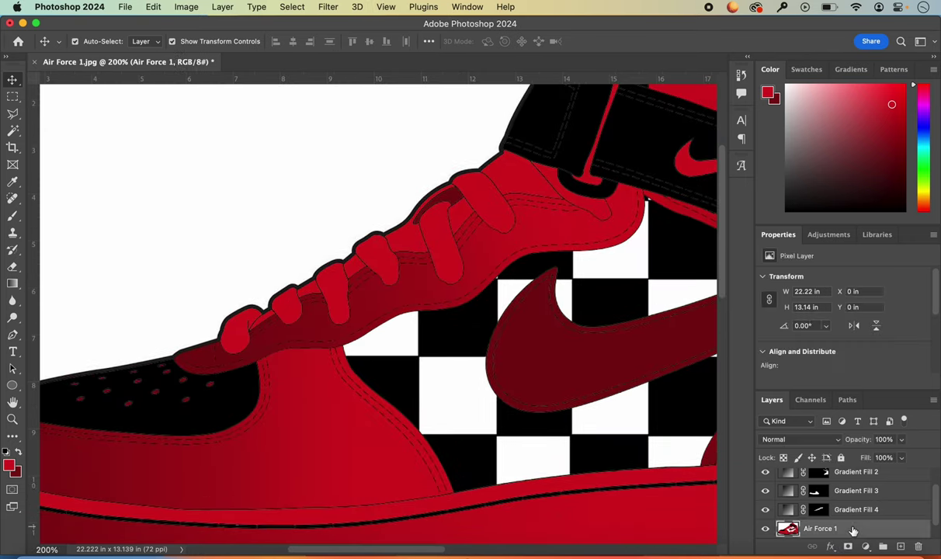
left_click(12, 131)
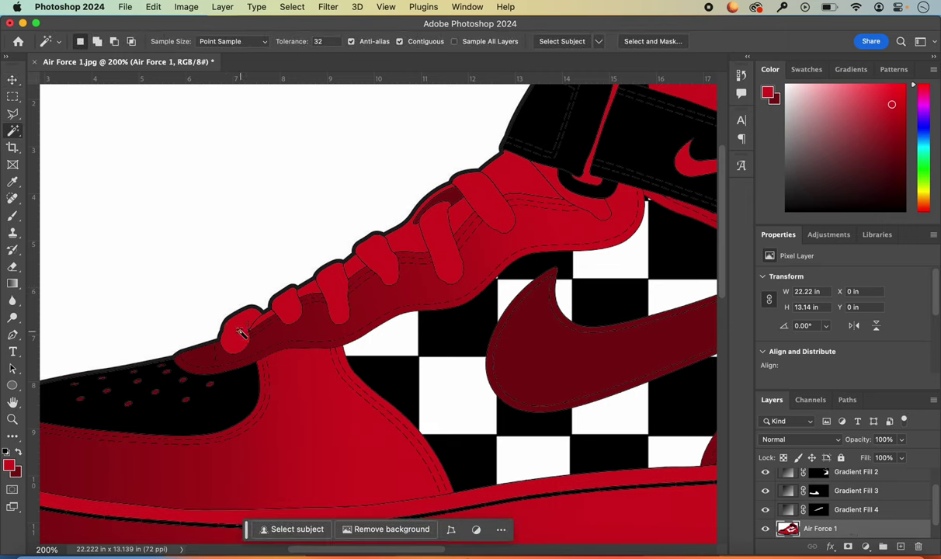
left_click(241, 333)
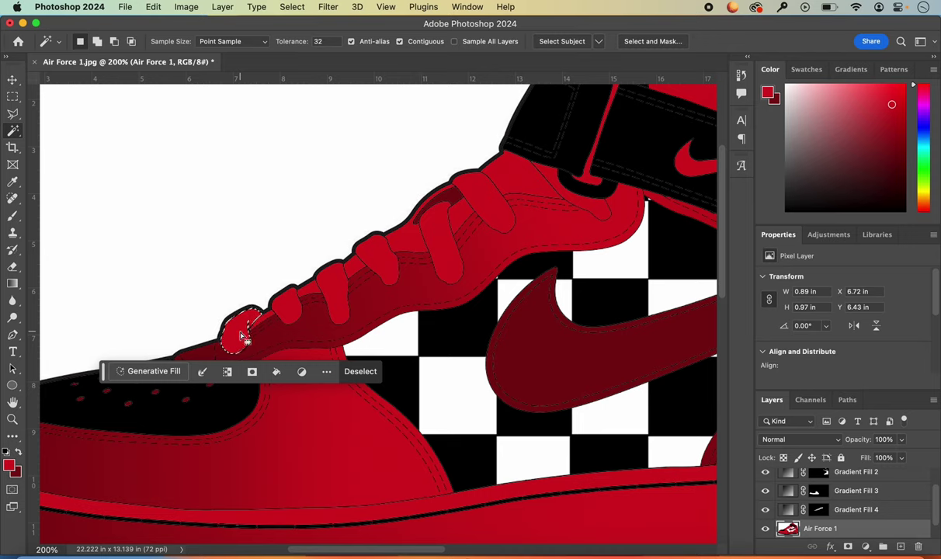
left_click(13, 283)
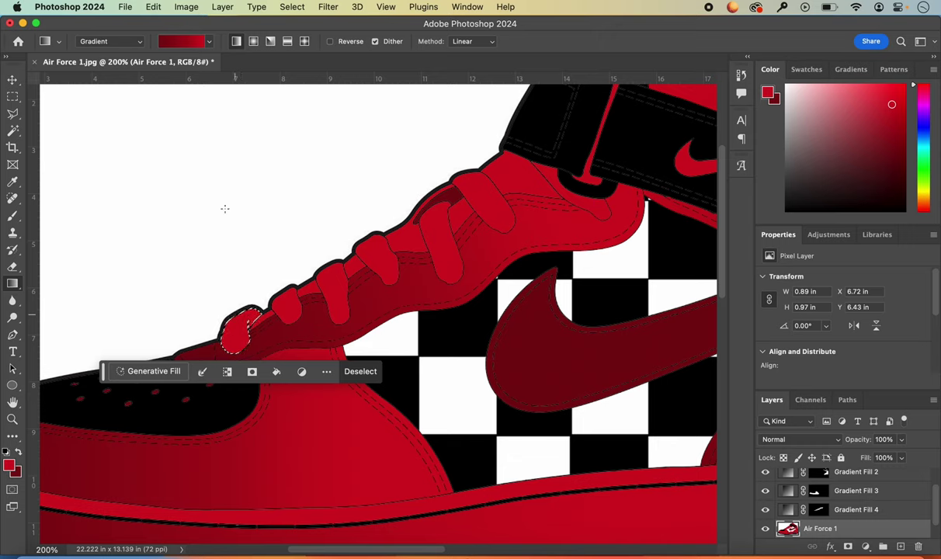
left_click(330, 41)
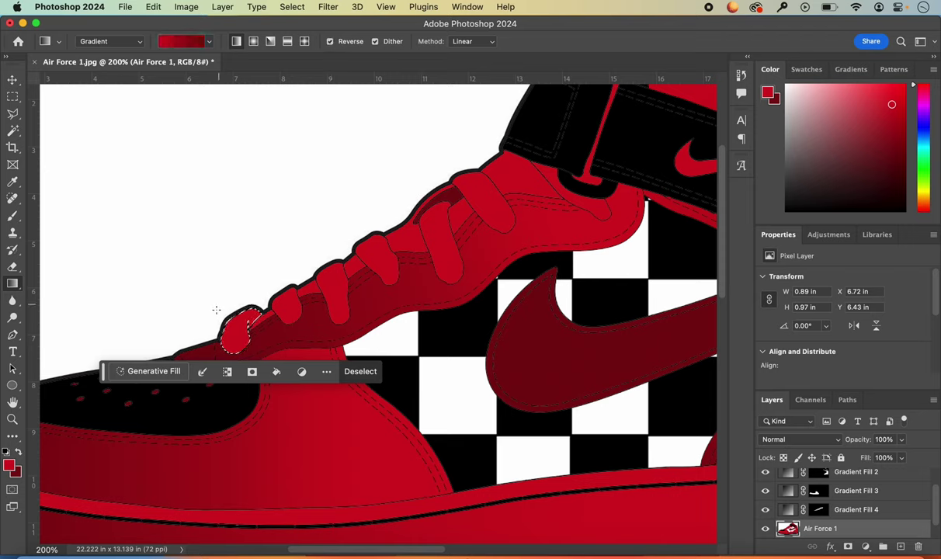
left_click_drag(243, 317, 233, 340)
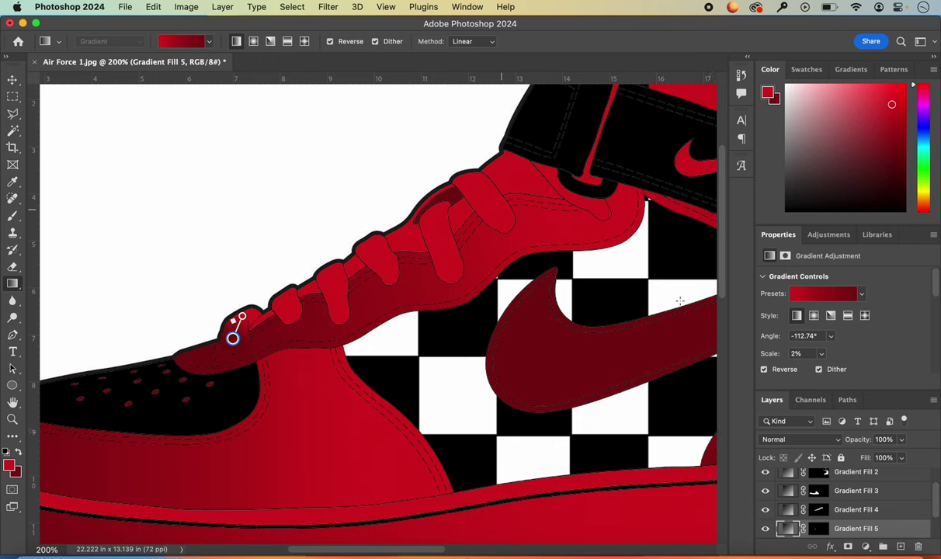
Step: Give the second and third lace loops their own short gradients
scroll(858, 522, "down", 2)
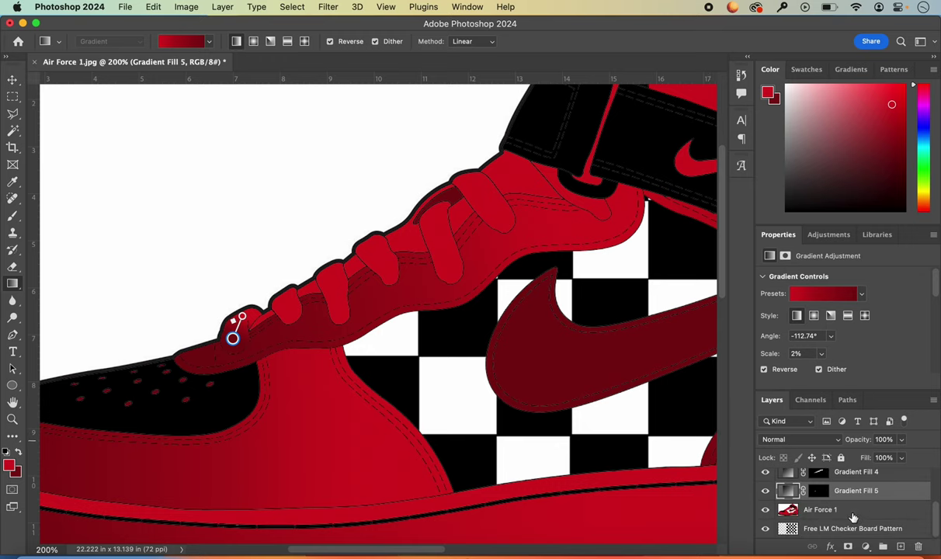
left_click(852, 514)
left_click(13, 131)
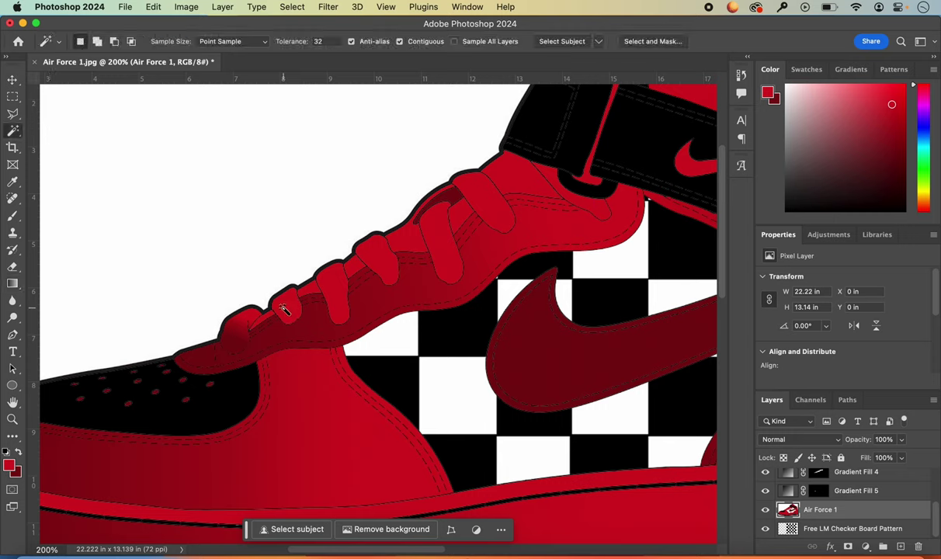
left_click(282, 310)
key("g")
left_click_drag(289, 295, 290, 312)
key("super+d")
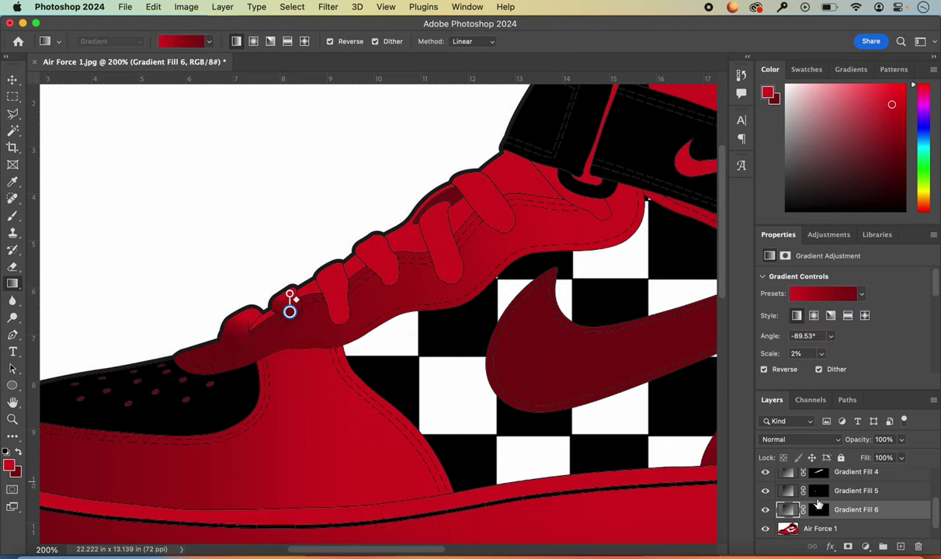
key("alt+bracketleft")
key("w")
left_click(338, 297)
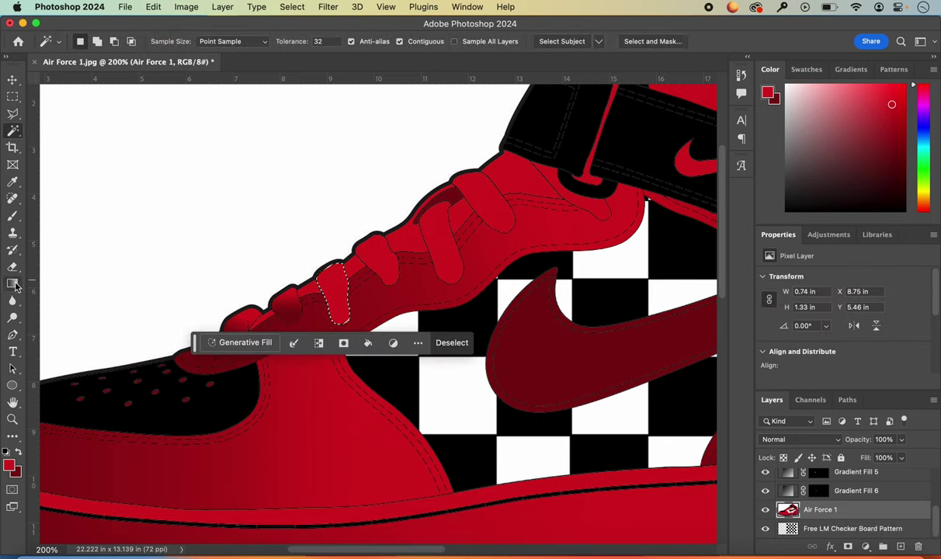
key("g")
left_click_drag(334, 273, 336, 302)
Step: Give the fourth and fifth lace loops their own short gradients
key("alt+bracketleft")
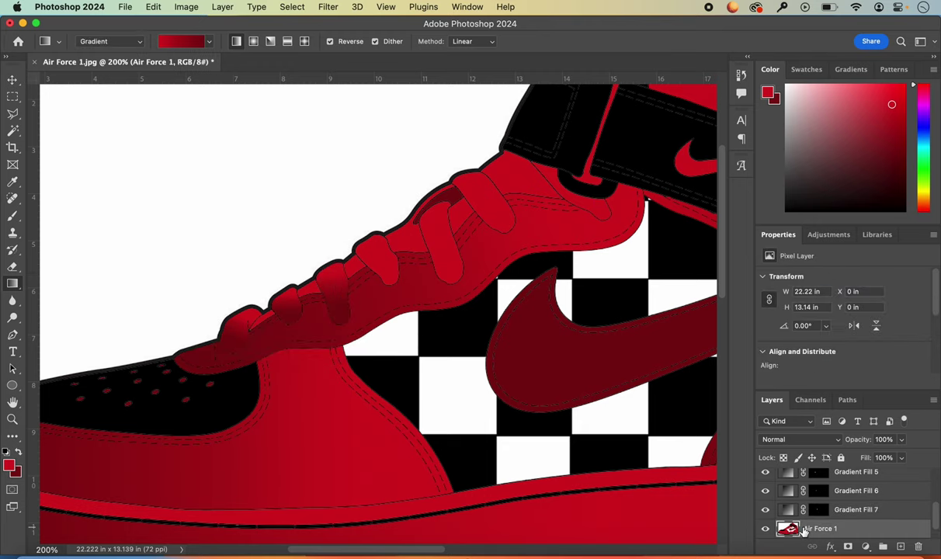
key("w")
left_click(379, 261)
key("g")
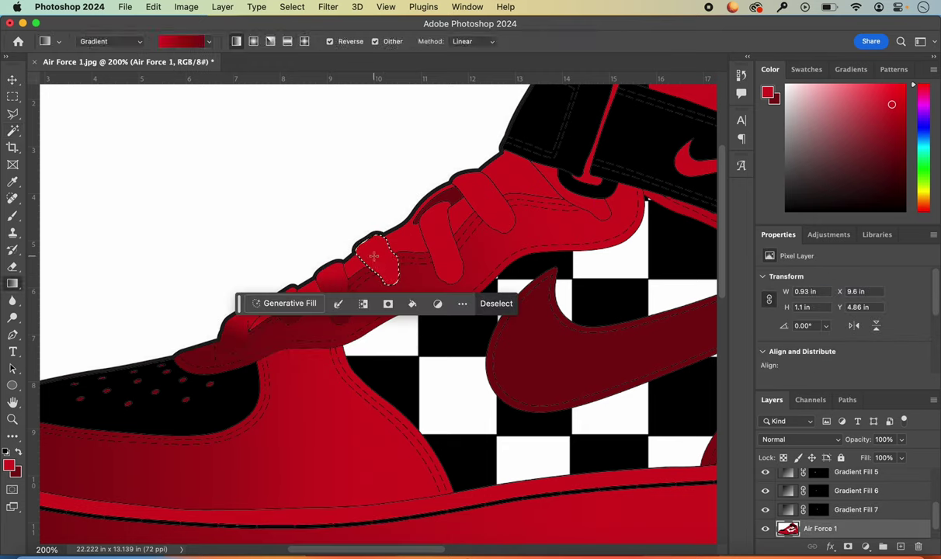
left_click_drag(374, 244, 389, 261)
key("w")
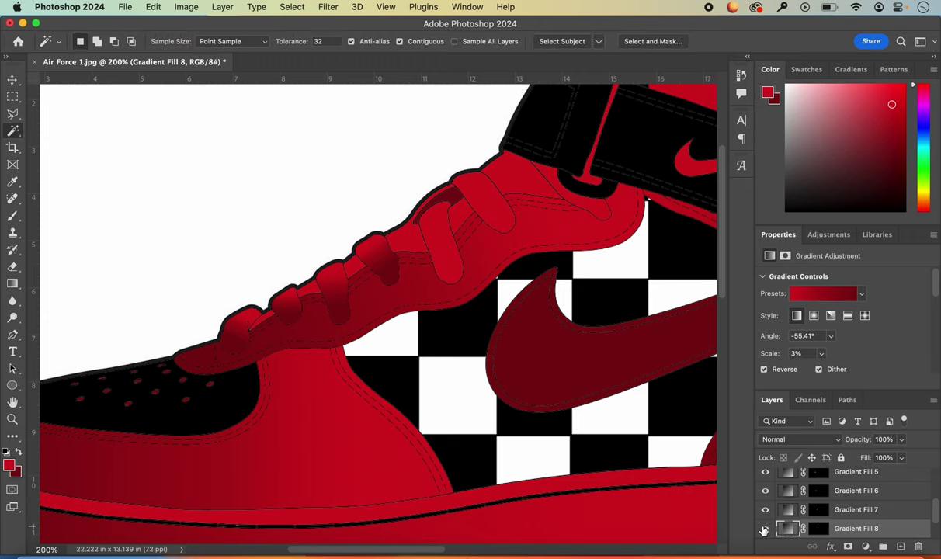
key("alt+bracketleft")
left_click(439, 253)
key("g")
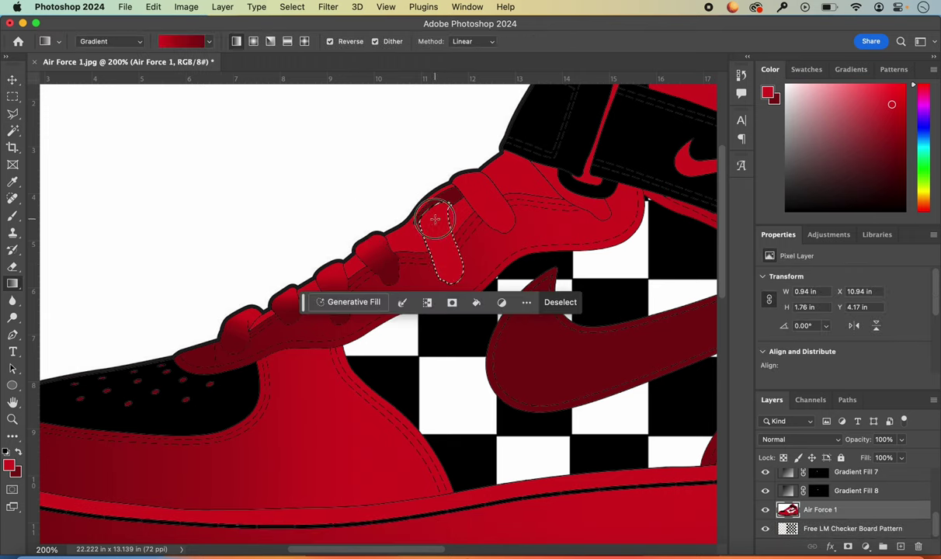
left_click_drag(435, 219, 444, 265)
Step: Shade the top lace loop with a gradient, then zoom out to view the whole shoe at 100%
key("alt+bracketleft")
key("w")
left_click(485, 203)
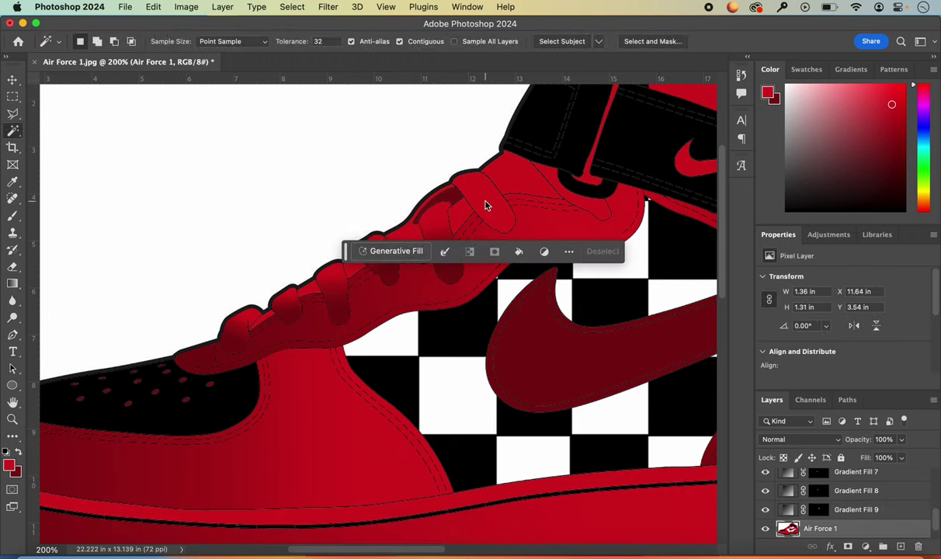
key("g")
left_click_drag(472, 182, 494, 210)
key("super+minus")
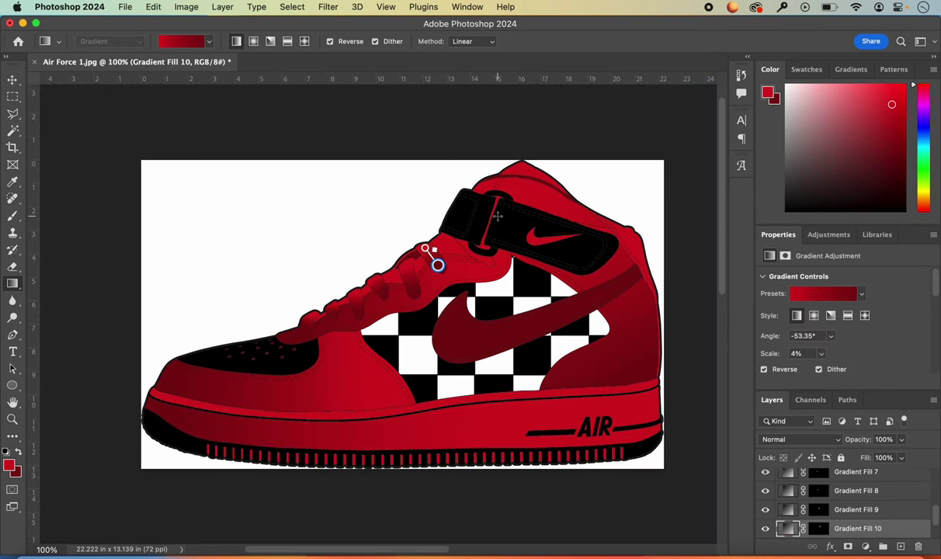
key("v")
left_click(69, 109)
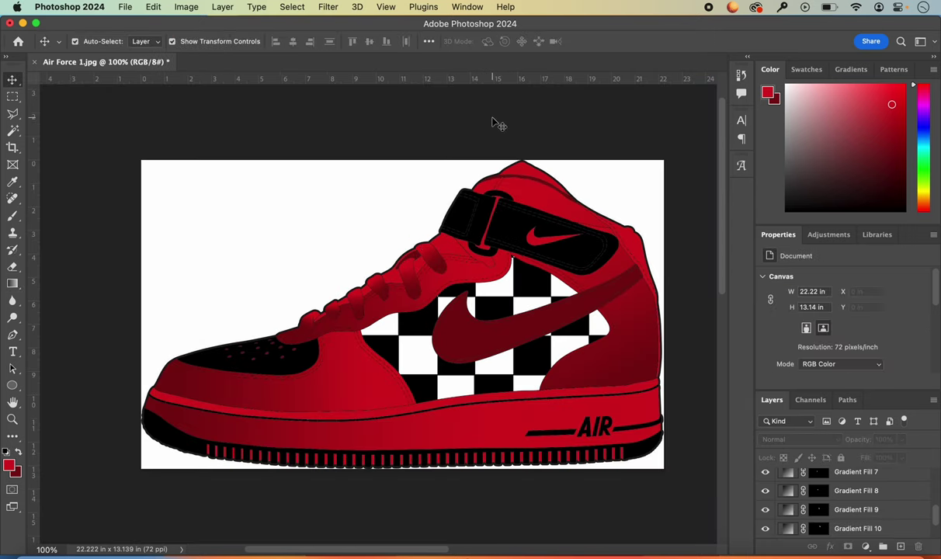
scroll(494, 123, "up", 1)
scroll(495, 122, "left", 1)
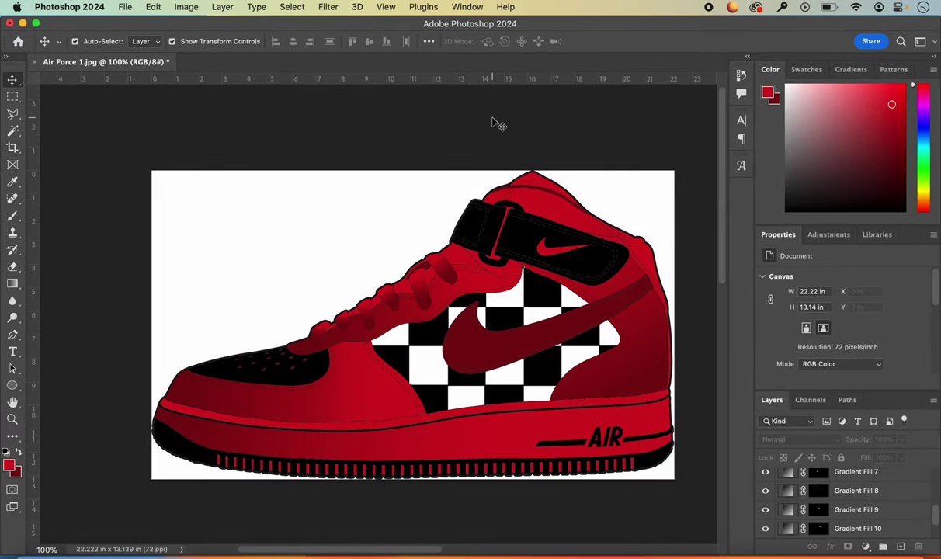
key("super+equal")
scroll(497, 125, "right", 3)
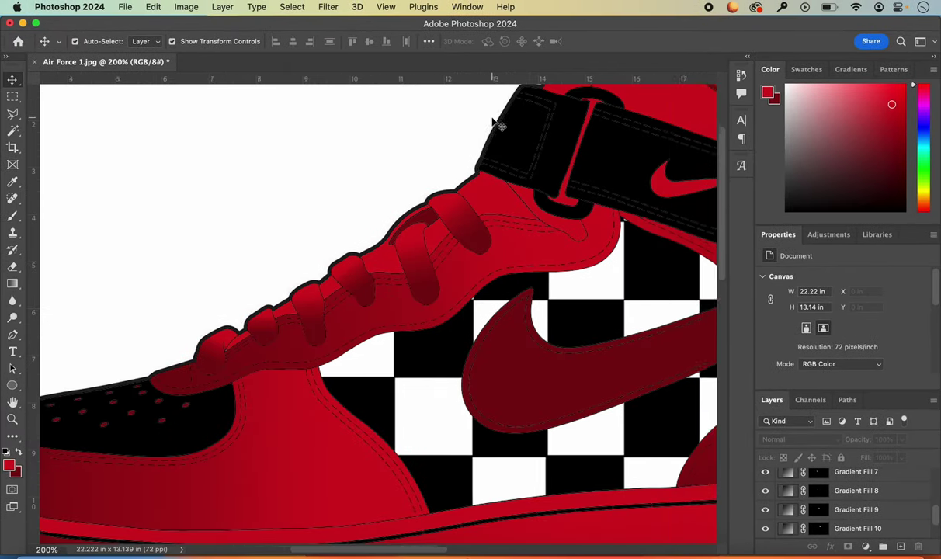
key("super+minus")
scroll(497, 124, "down", 1)
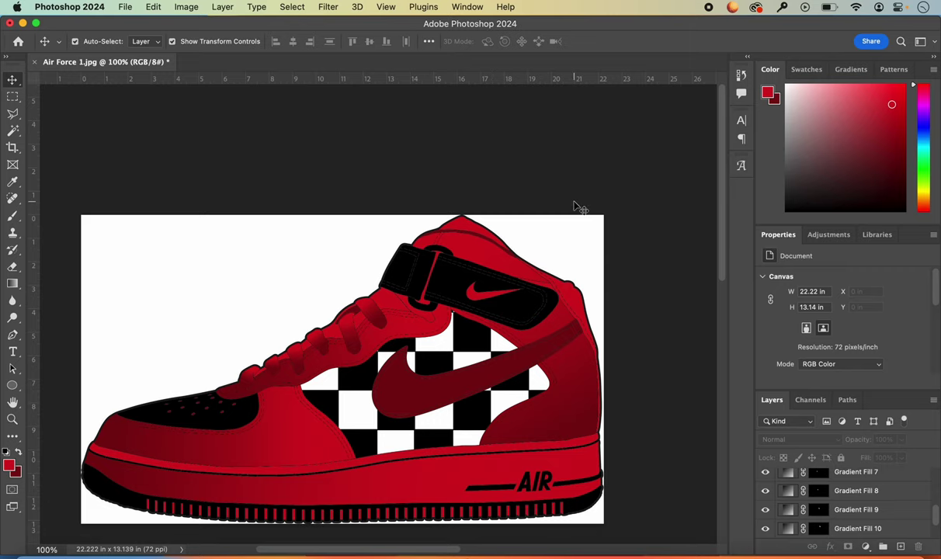
scroll(578, 203, "down", 2)
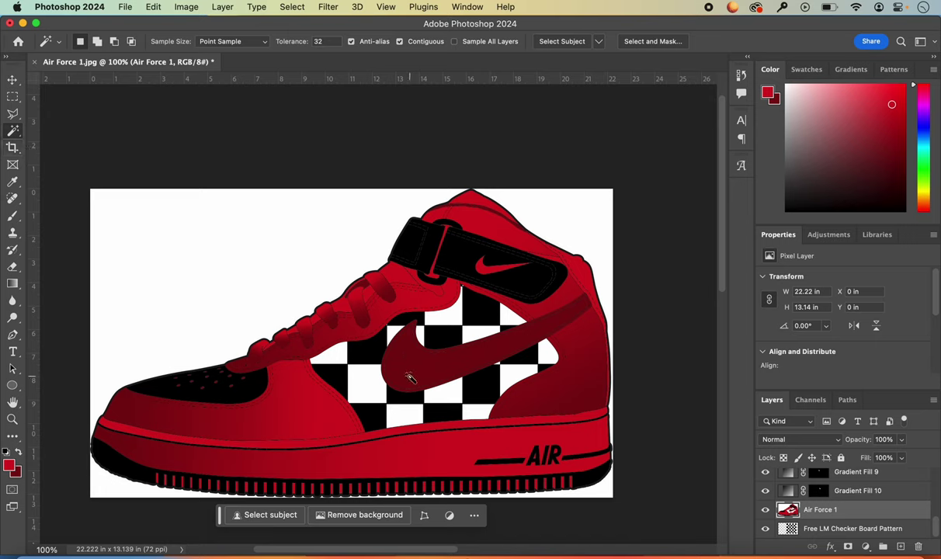
Step: Copy the dark-red swoosh and paste it as a new layer
left_click(411, 378)
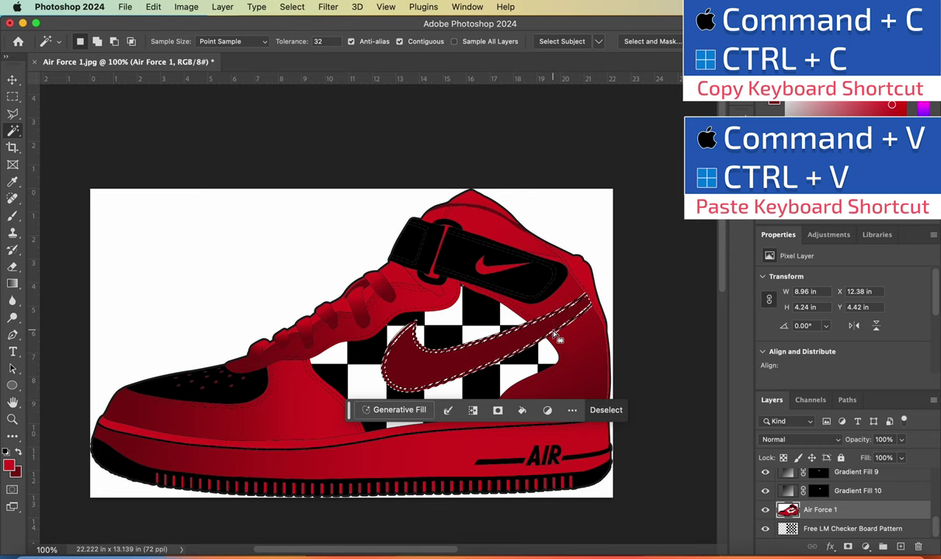
left_click(153, 7)
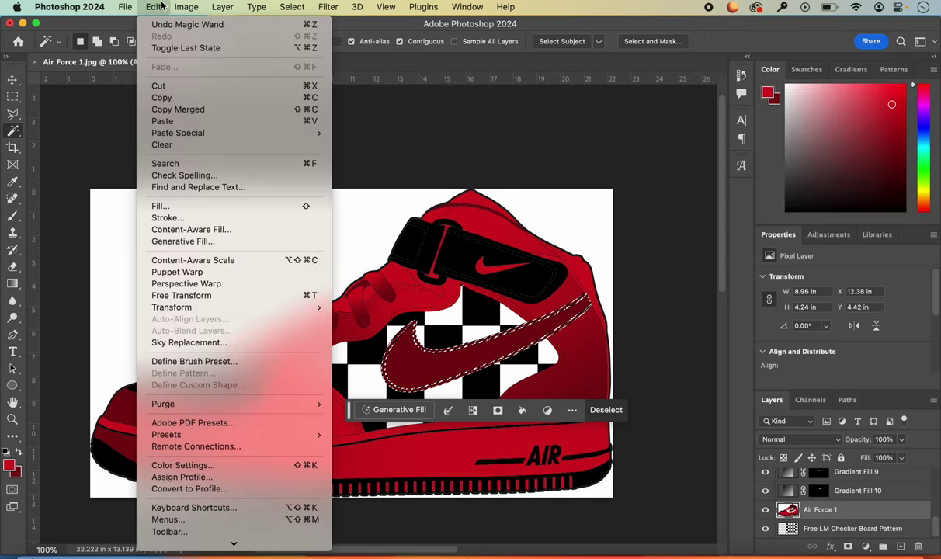
left_click(162, 97)
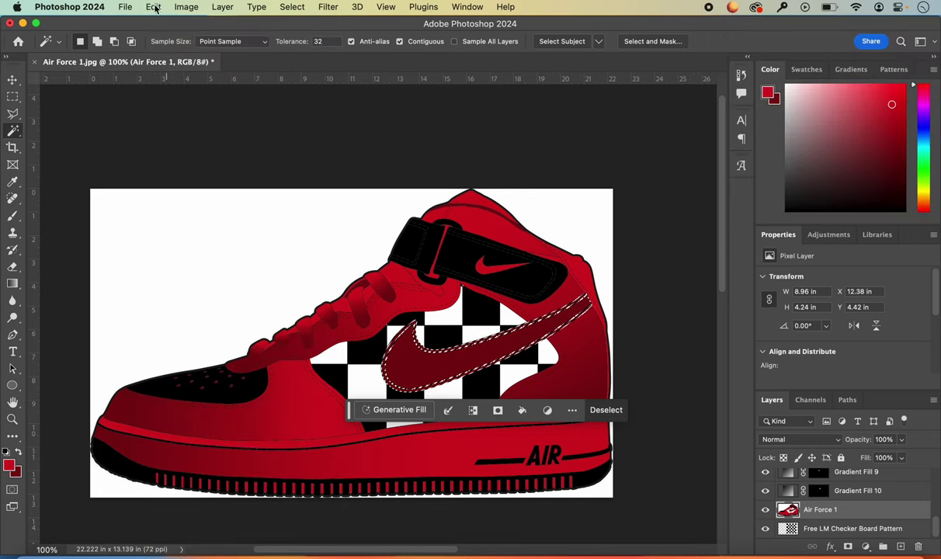
left_click(153, 6)
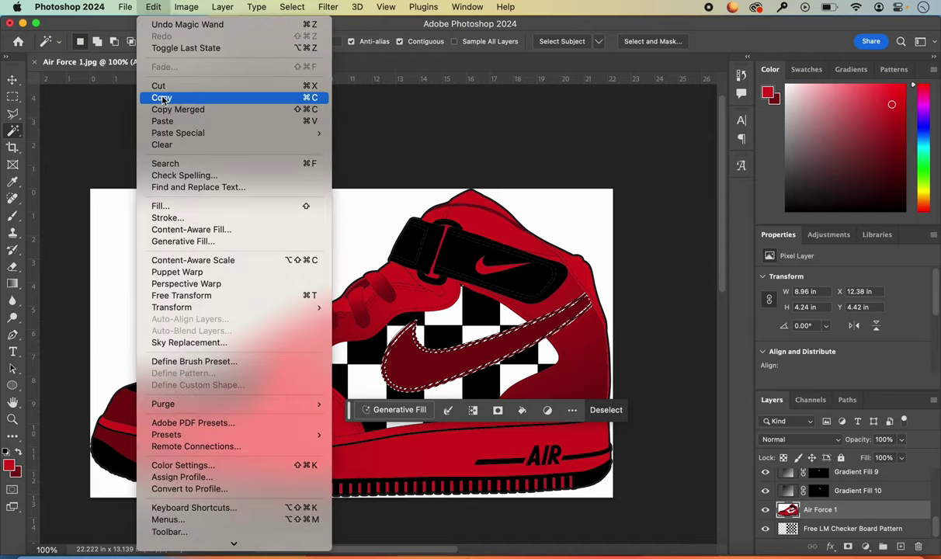
left_click(162, 120)
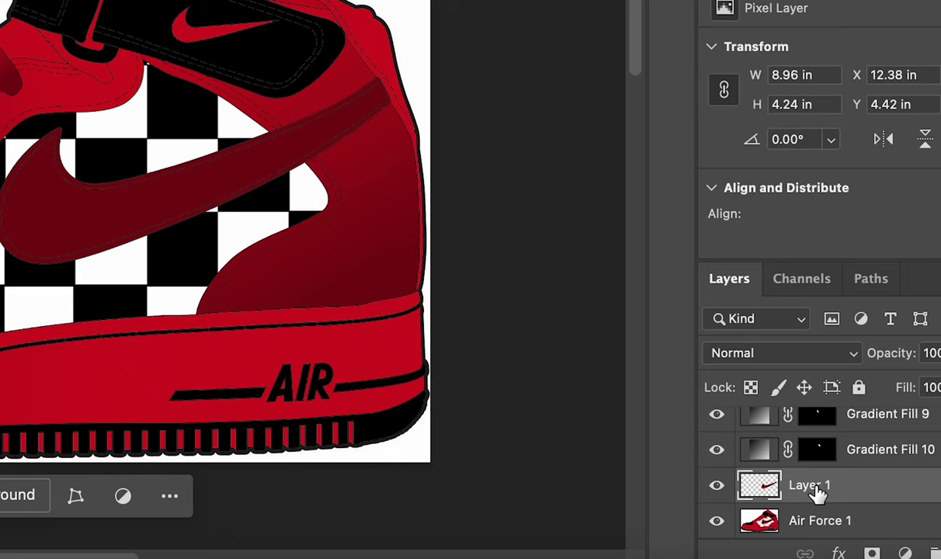
Step: Rename the new swoosh layer to 'nike check'
double_click(814, 486)
type("nike check")
key("Return")
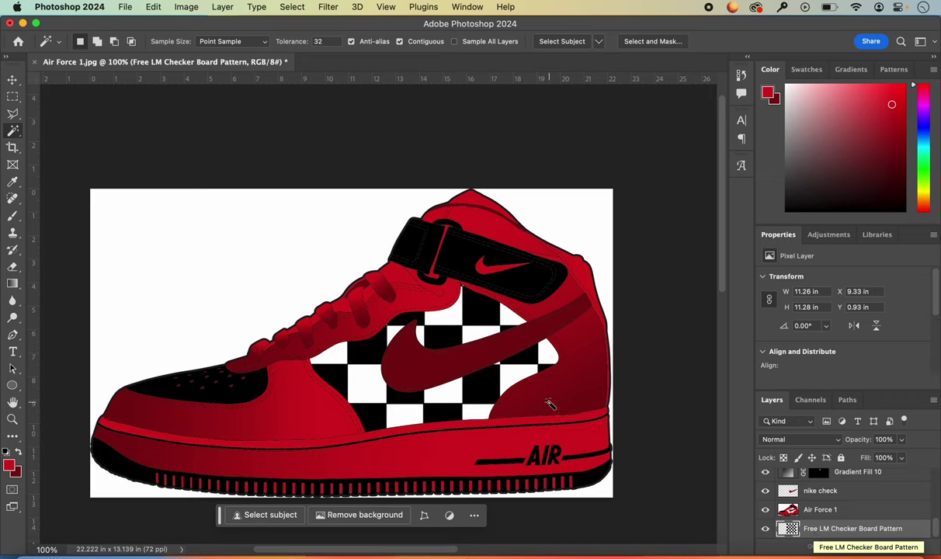
Step: Shrink the checkerboard pattern and move it down onto the side panel
left_click(13, 80)
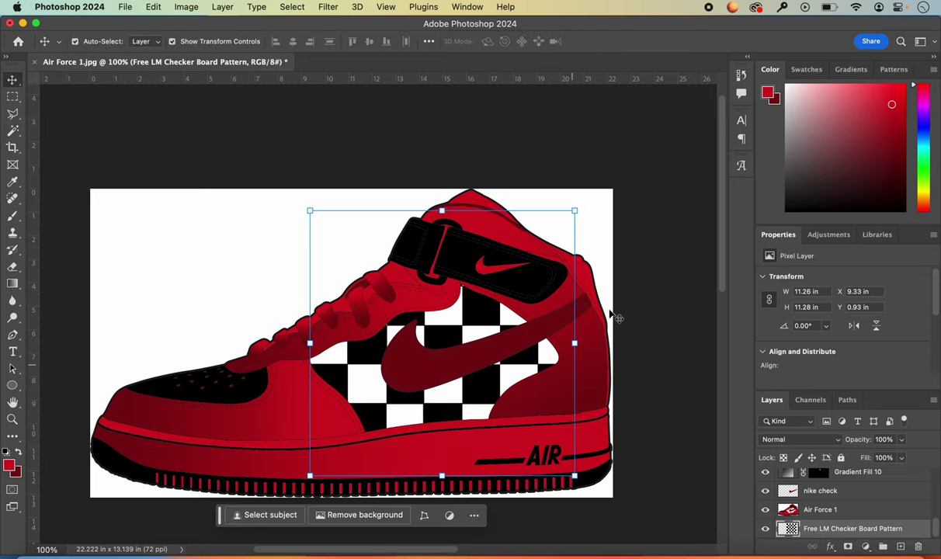
left_click_drag(574, 208, 461, 264)
key("Return")
left_click_drag(362, 357, 364, 370)
Step: Resize the checkerboard to about 112% × 114%, position it over the front panel, and apply
left_click_drag(461, 440, 473, 456)
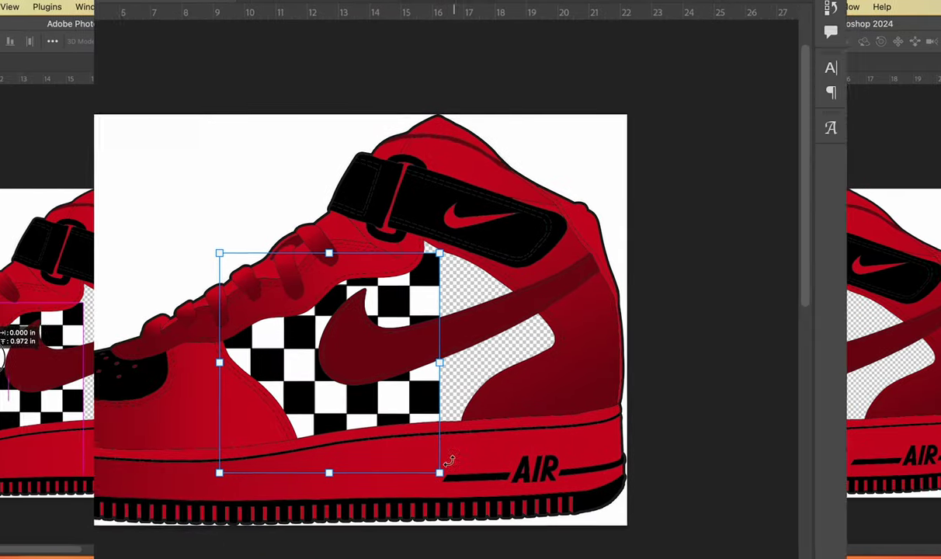
left_click_drag(458, 396, 409, 368)
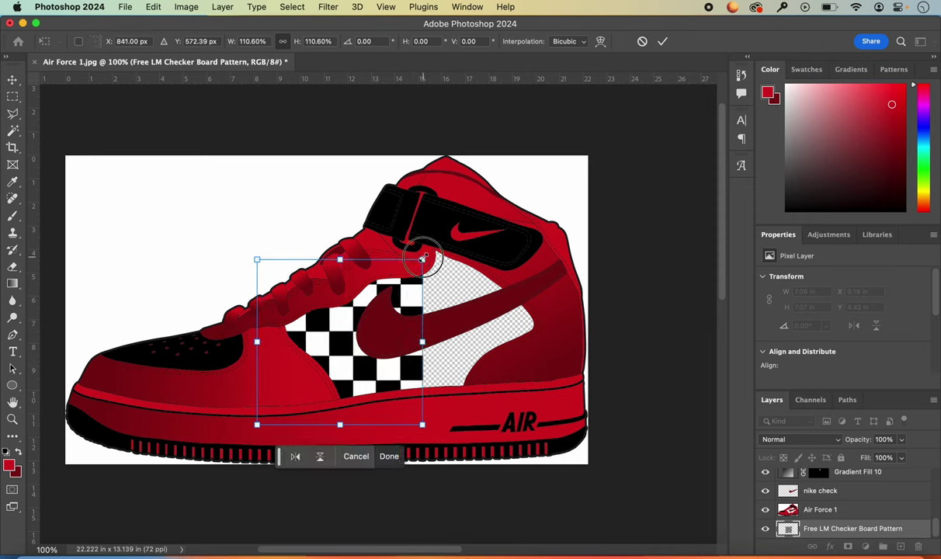
left_click_drag(422, 259, 424, 254)
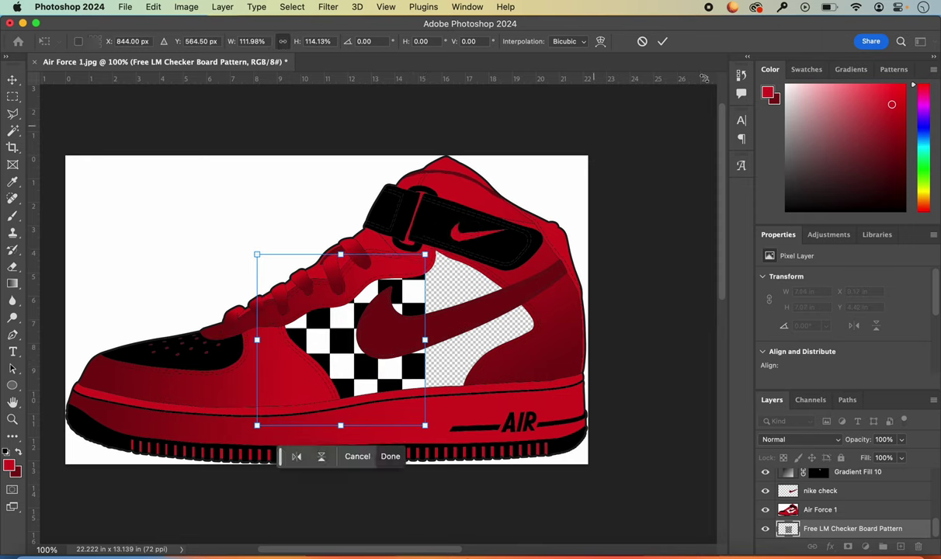
left_click(662, 41)
left_click(636, 193)
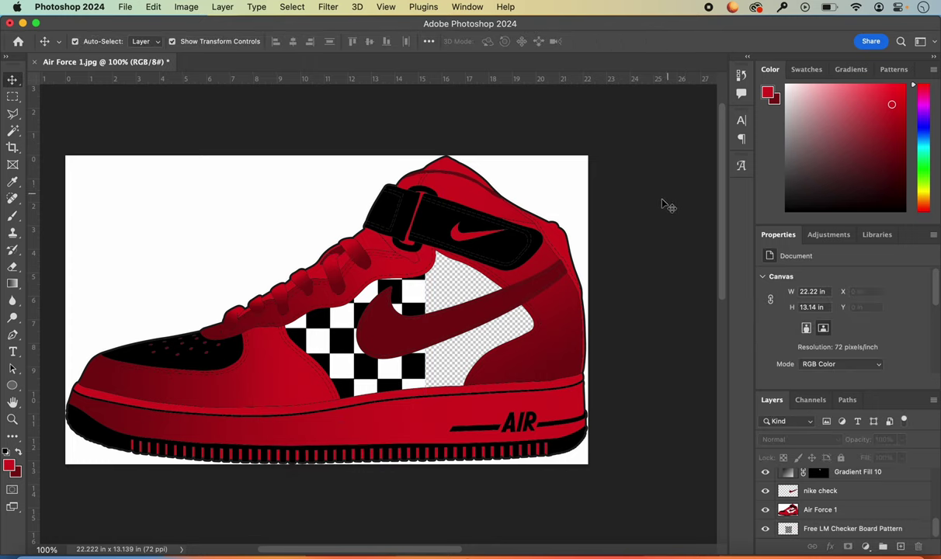
left_click(404, 298)
Step: Alt-drag a copy of the checkerboard onto the rear side panel and nudge it into place
key("Up")
key("Up")
key("Up")
key("Up")
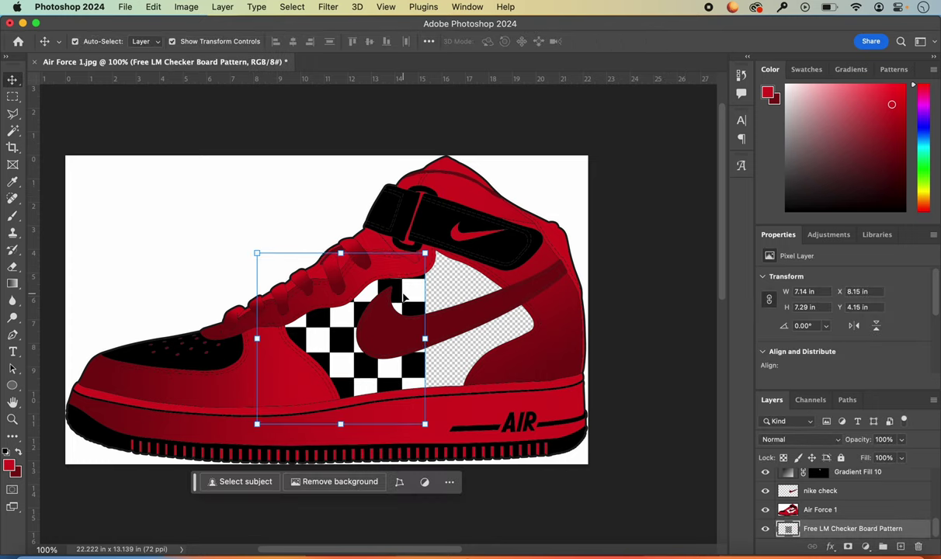
left_click(680, 266)
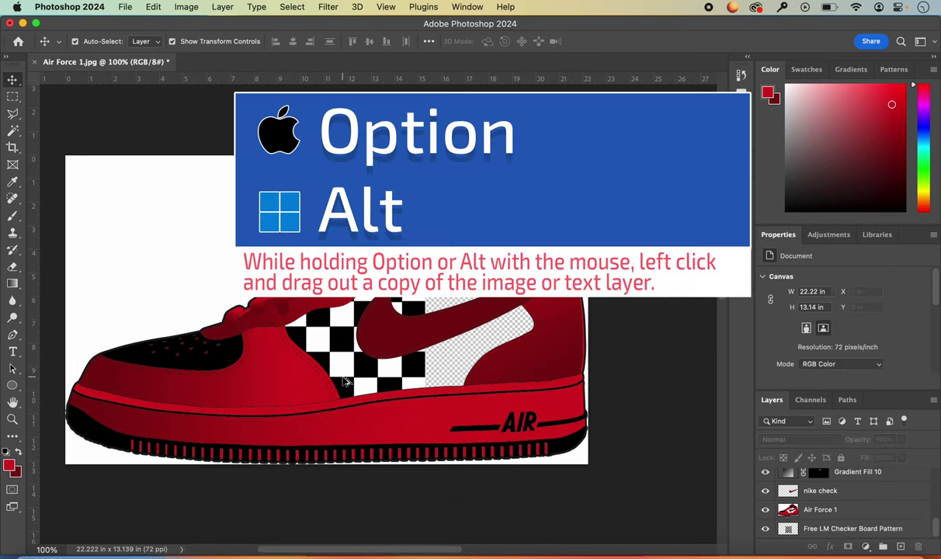
left_click_drag(347, 379, 518, 356)
key("Left")
key("Left")
key("Left")
key("Left")
key("Left")
key("Left")
key("Left")
key("Left")
key("Left")
key("Left")
key("Left")
key("Left")
key("Left")
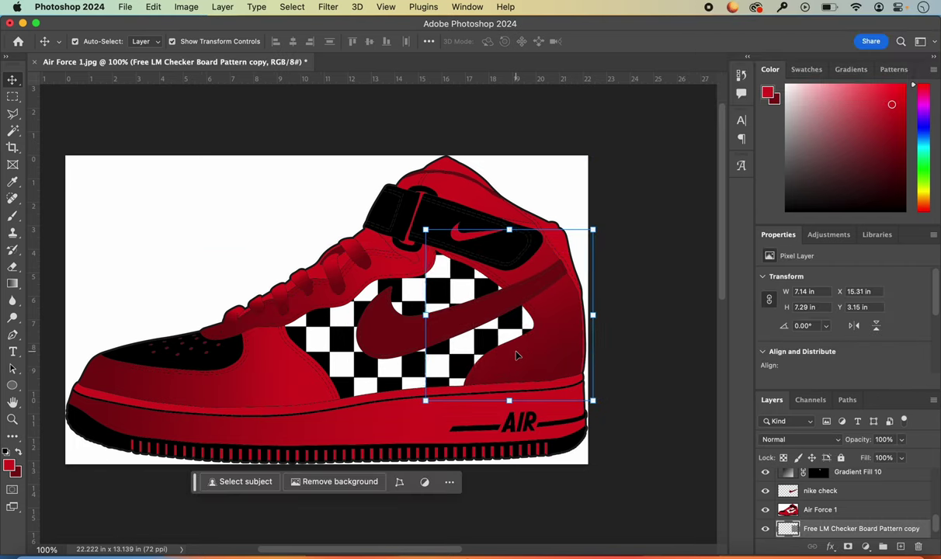
left_click(653, 347)
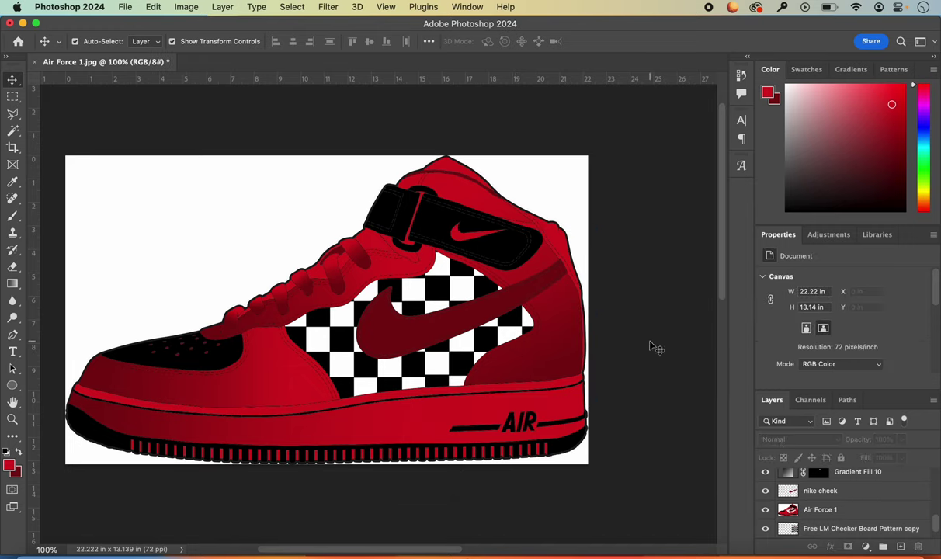
Step: Nudge the front checkerboard up, left and right, and shift the nike check swoosh right
scroll(859, 516, "down", 1)
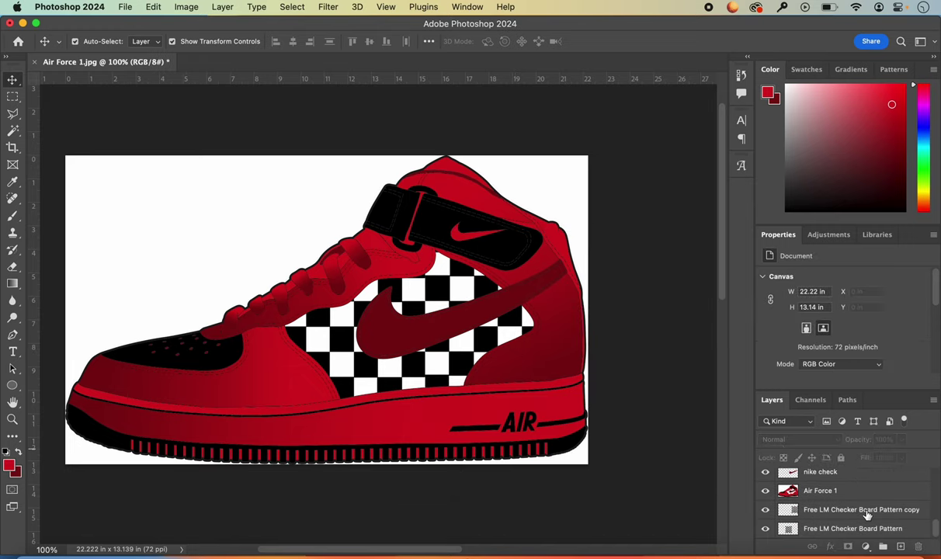
right_click(868, 516)
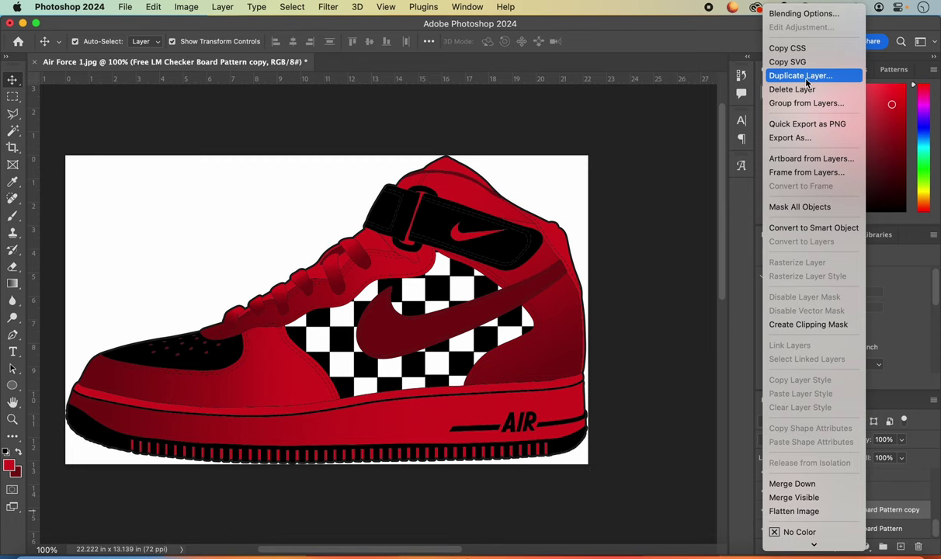
left_click(644, 232)
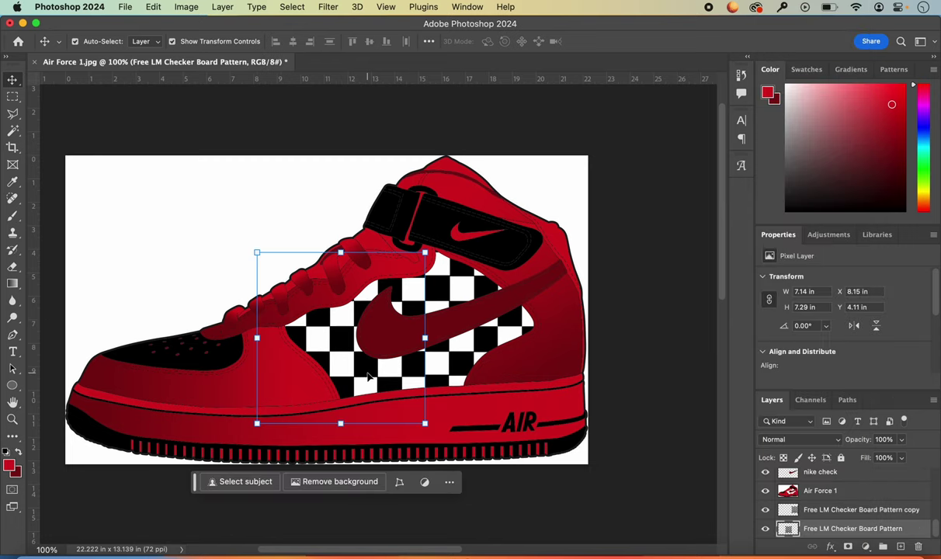
key("Up")
key("Up")
key("Up")
key("Up")
key("Up")
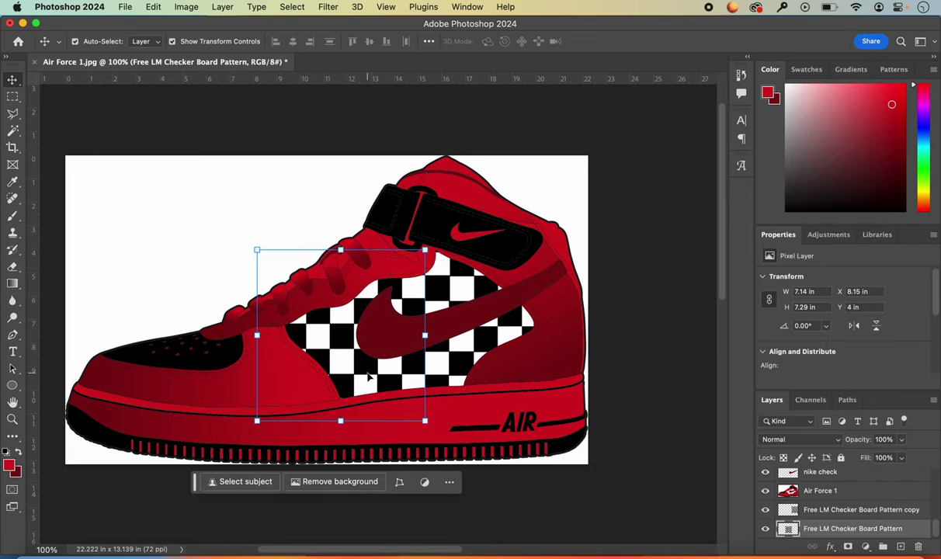
key("Left")
key("Left")
key("Left")
key("Left")
key("Left")
key("Left")
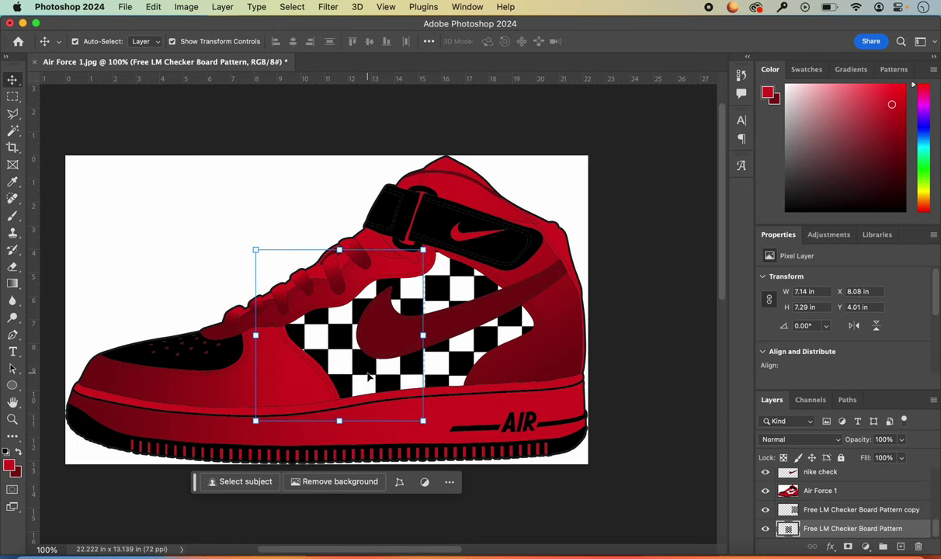
left_click_drag(383, 359, 394, 359)
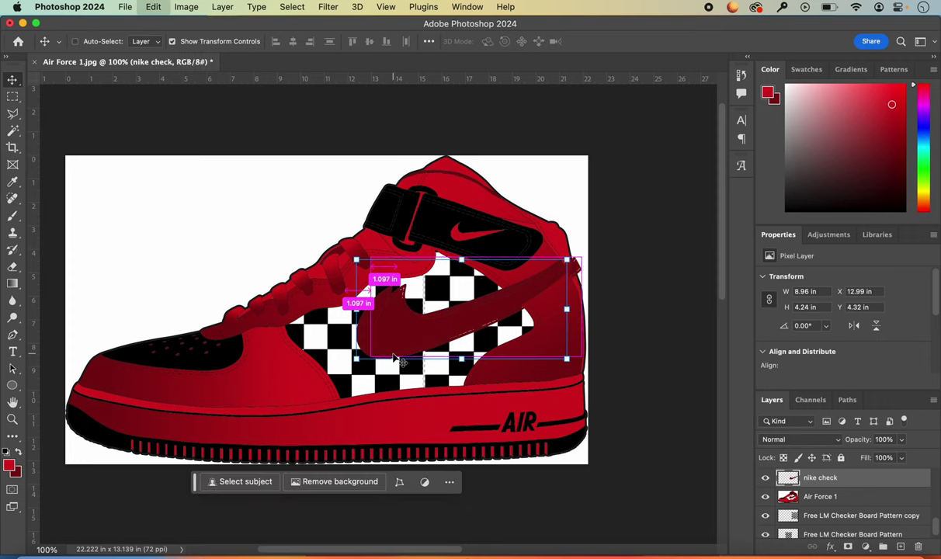
left_click(358, 359)
key("Right")
key("Right")
key("Right")
key("Right")
key("Right")
key("Right")
key("Right")
key("Right")
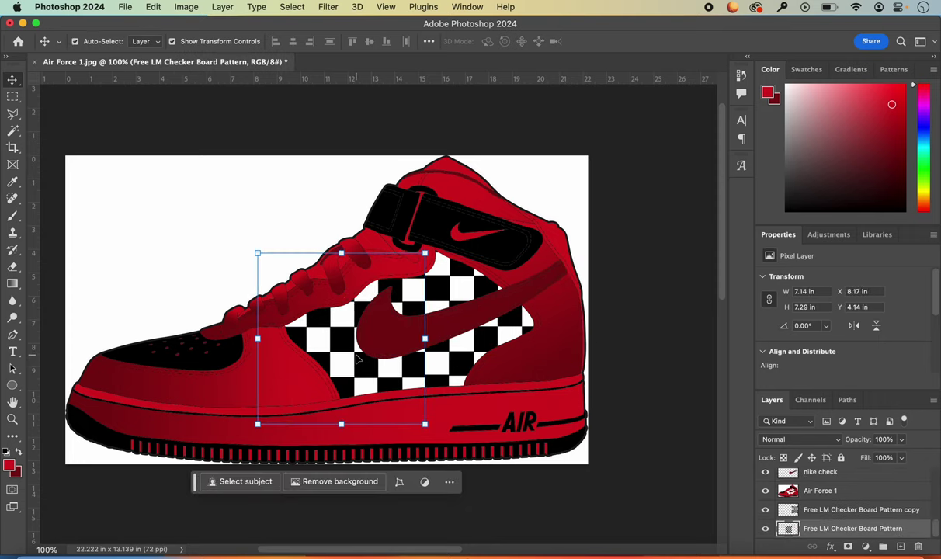
Step: Reposition the checkerboard copy over the rear panel so the squares line up
left_click_drag(357, 359, 475, 347)
key("Left")
key("Left")
key("Left")
key("Down")
key("Down")
key("Down")
key("Down")
key("Down")
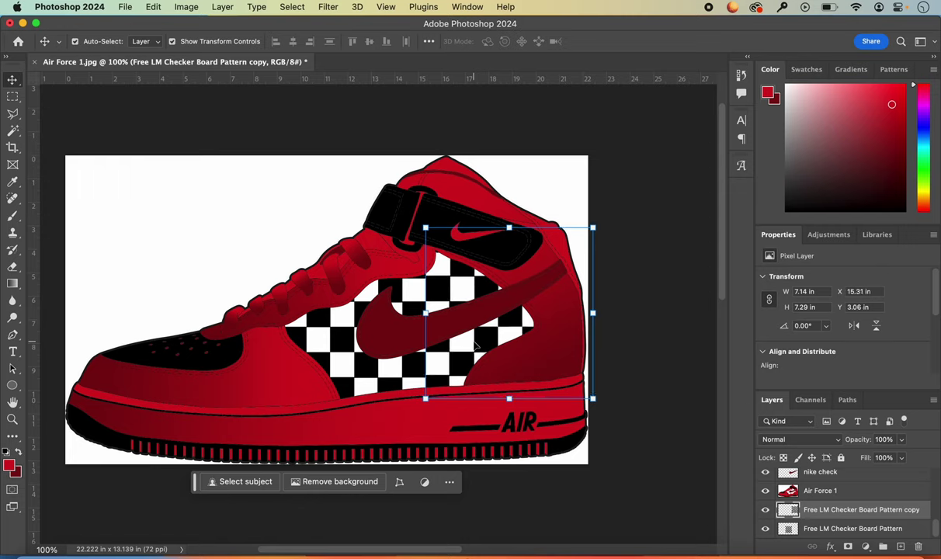
left_click_drag(464, 291, 463, 290)
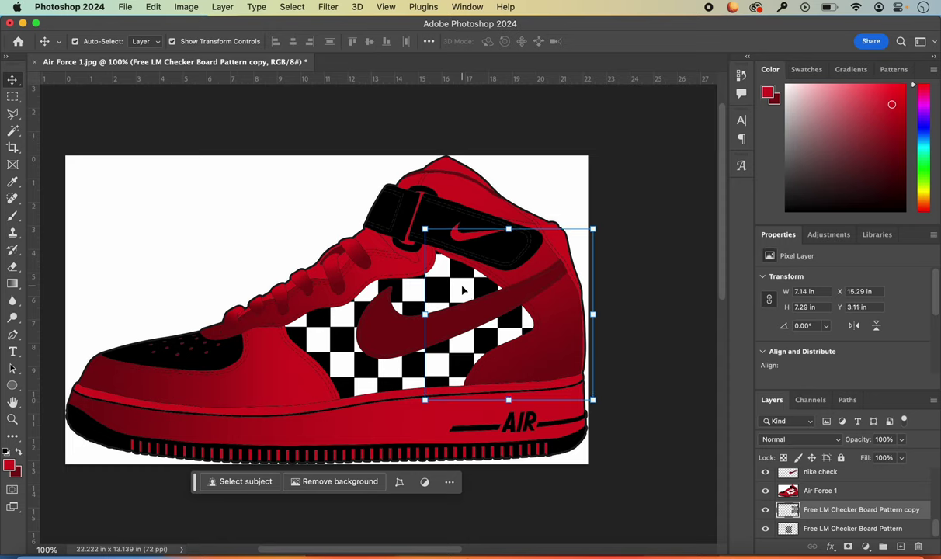
left_click(659, 251)
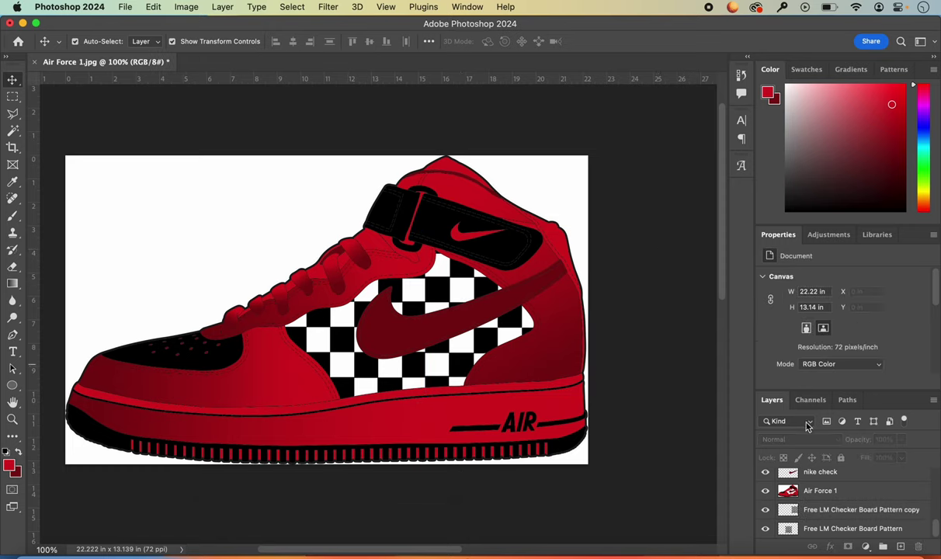
Step: Duplicate the 'Free LM Checker Board Pattern copy' layer to create 'copy 2'
scroll(830, 486, "up", 1)
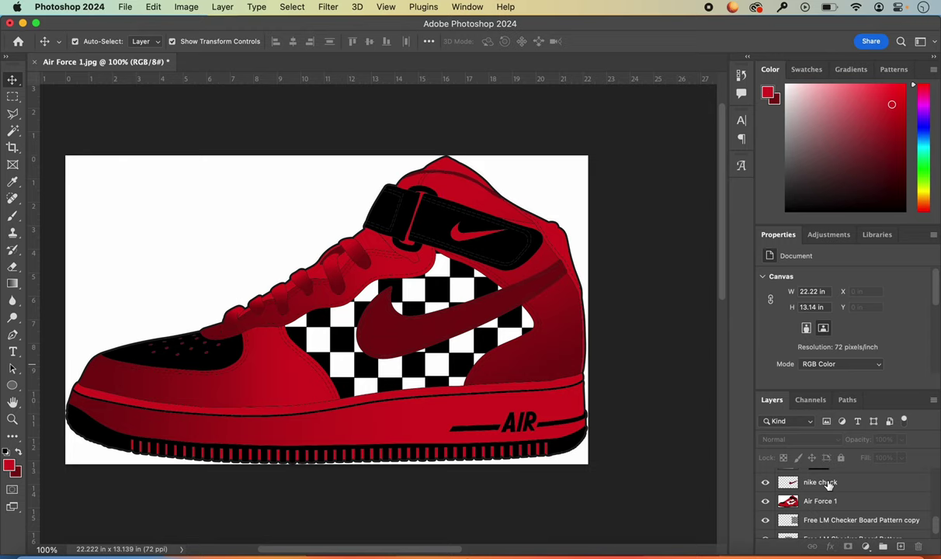
right_click(856, 520)
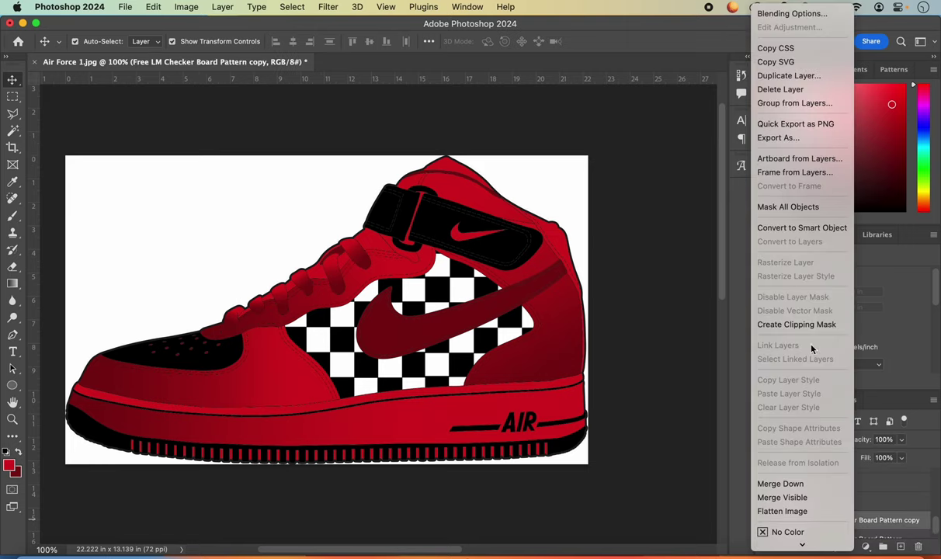
left_click(790, 75)
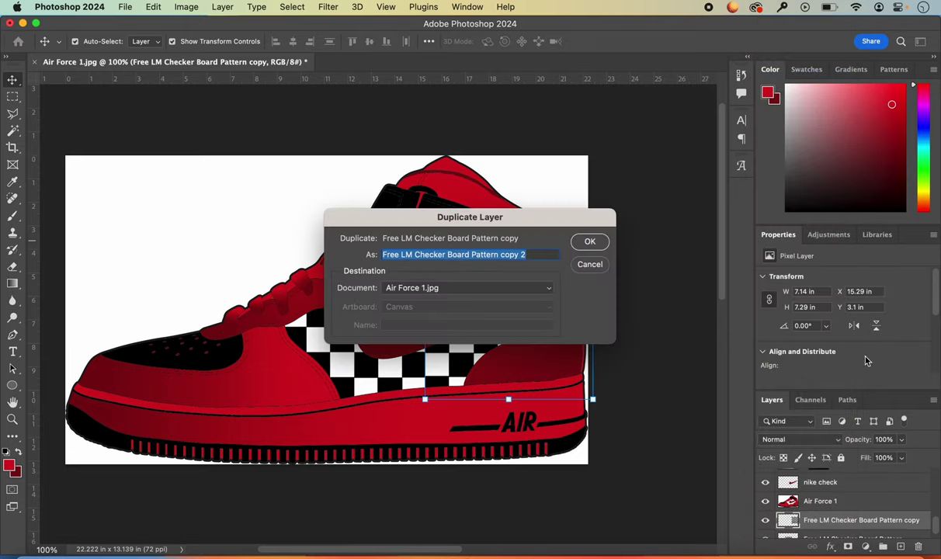
left_click(588, 243)
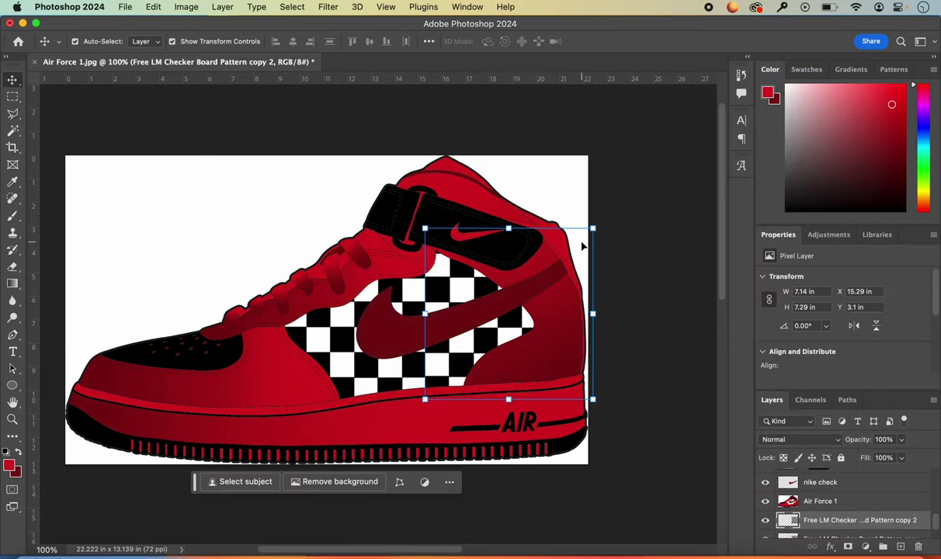
left_click(680, 325)
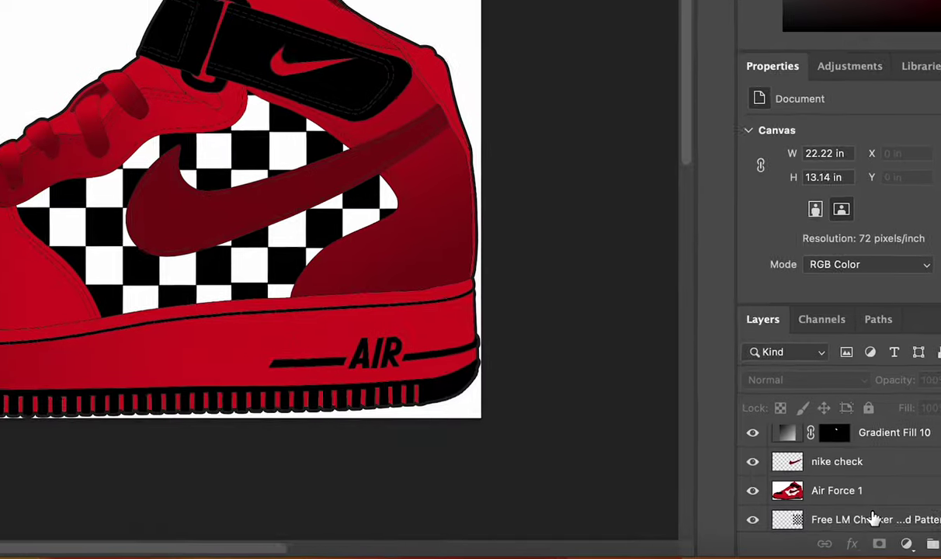
Step: Move the checkerboard layer above nike check and enlarge it to about 131% over the side panel
left_click(873, 518)
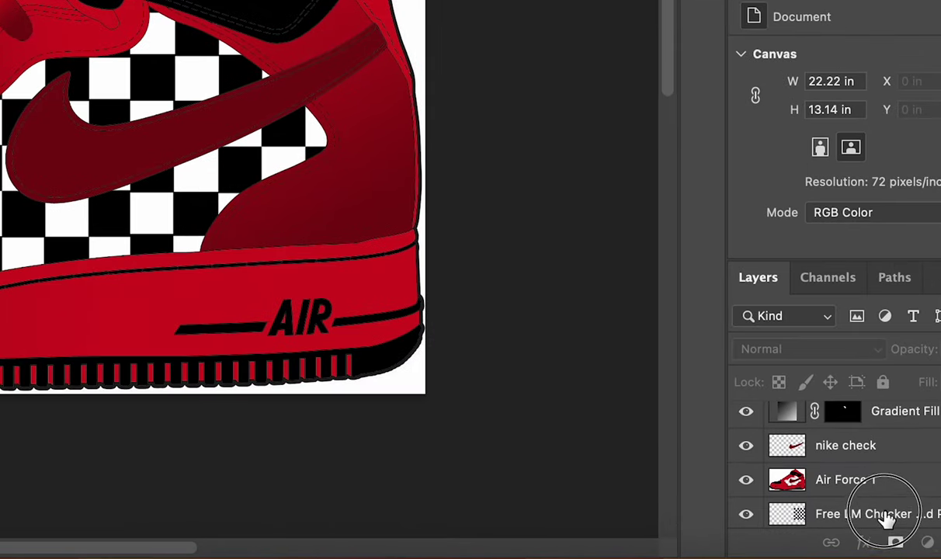
left_click_drag(885, 519, 883, 444)
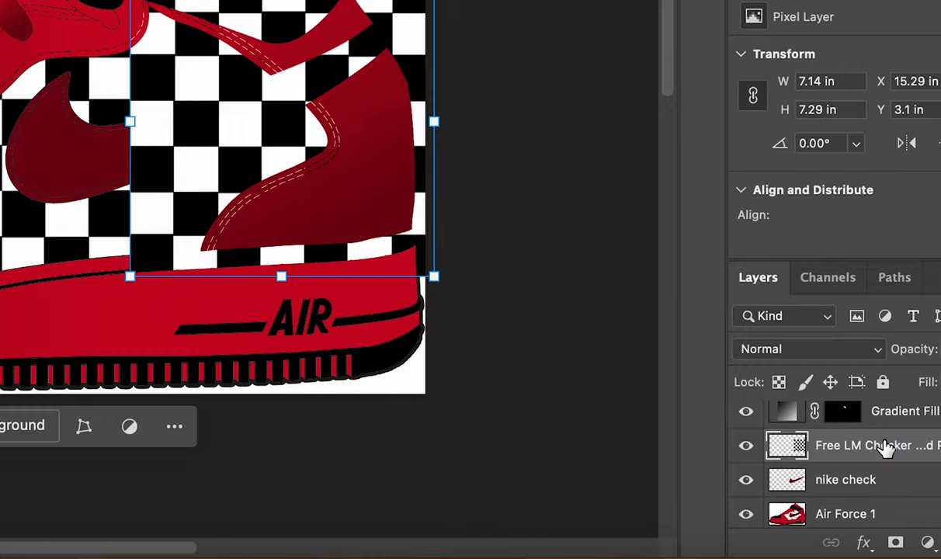
left_click(594, 268)
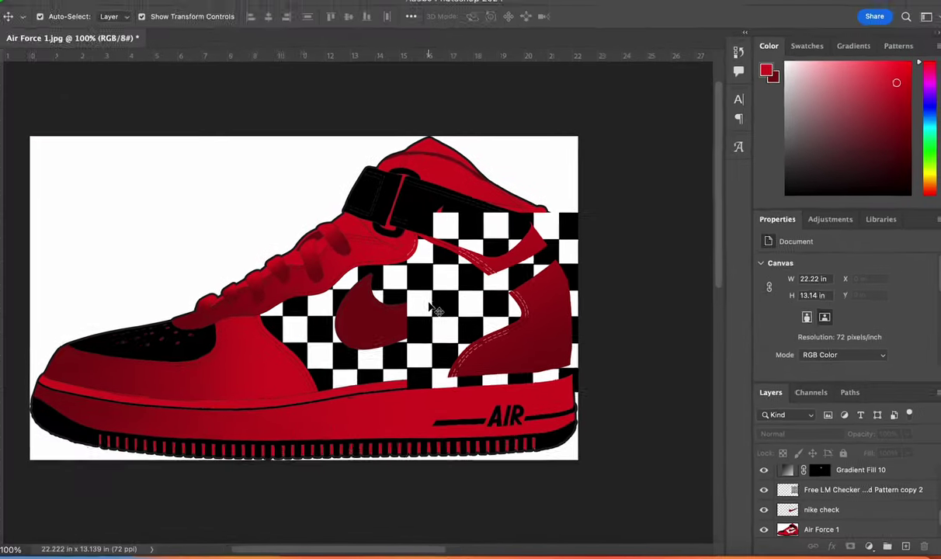
left_click_drag(192, 130, 170, 138)
left_click_drag(447, 322, 401, 326)
left_click_drag(525, 249, 595, 211)
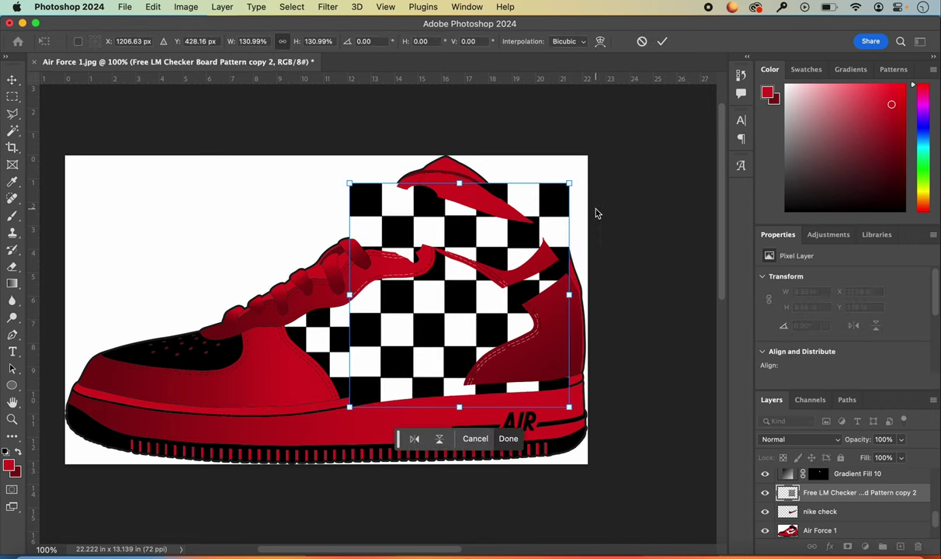
left_click(662, 41)
left_click(673, 257)
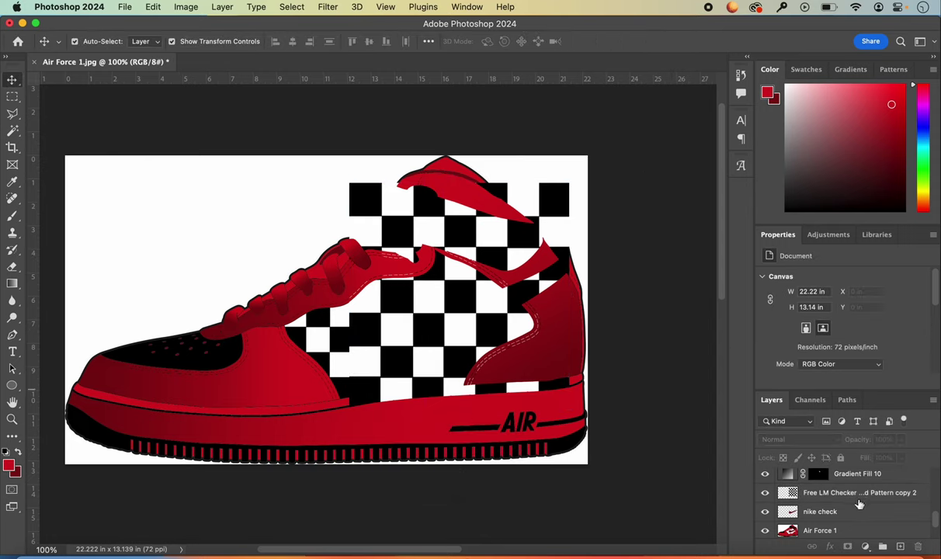
Step: Clip the top checkerboard layer to the nike check swoosh with a clipping mask
left_click(858, 502)
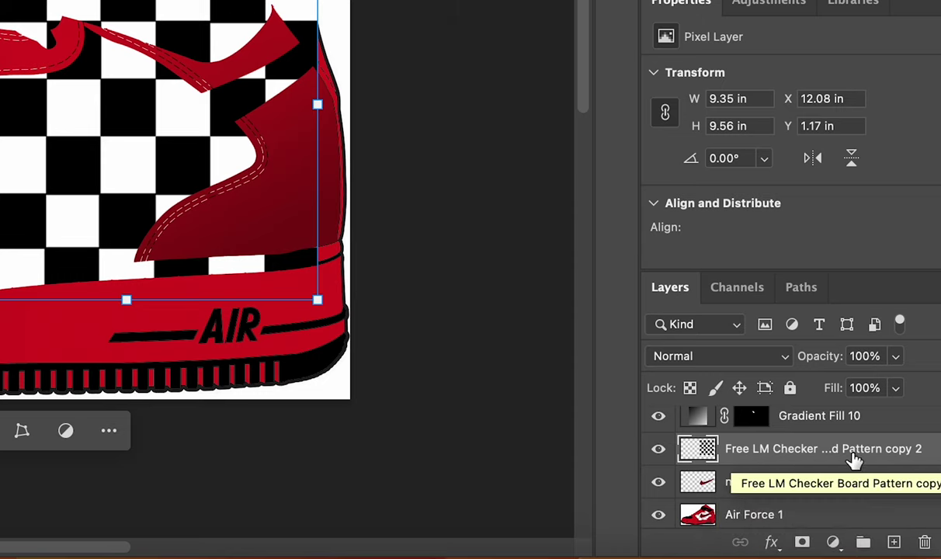
right_click(854, 460)
mouse_move(779, 544)
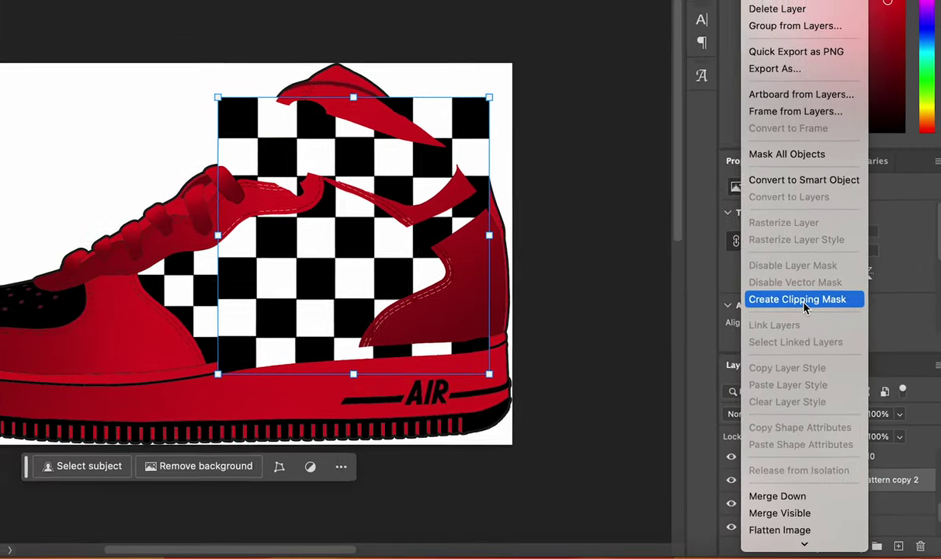
left_click(805, 307)
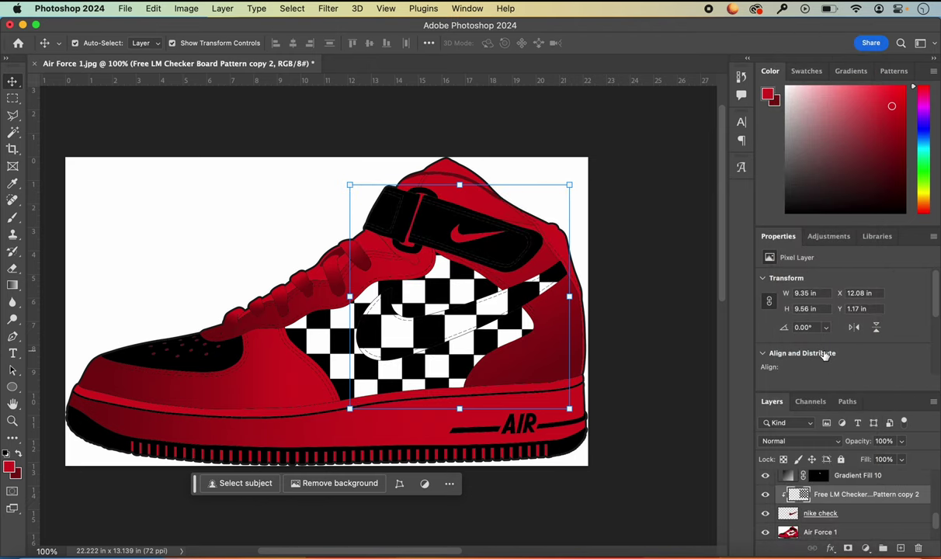
left_click(700, 256)
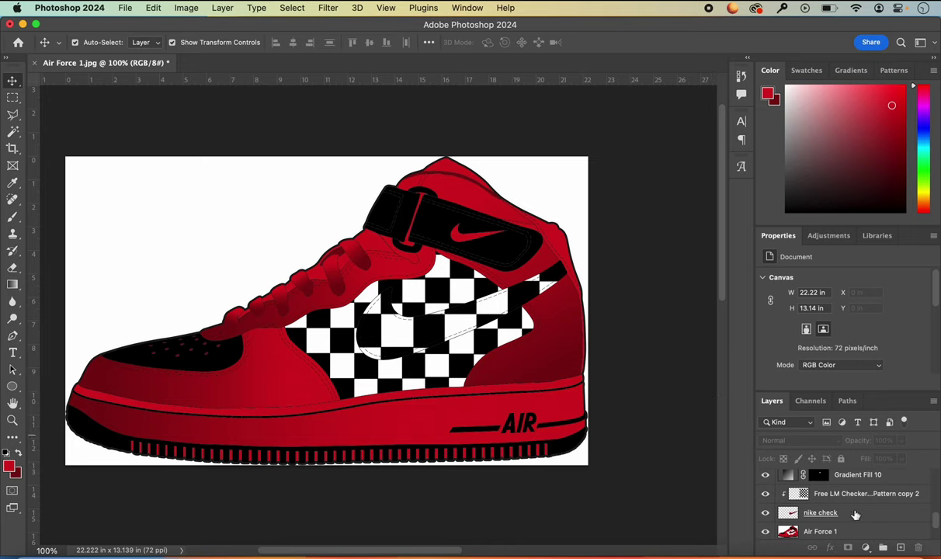
Step: Add a drop shadow to nike check with 11 px distance, 5% spread and 10 px size
left_click(848, 519)
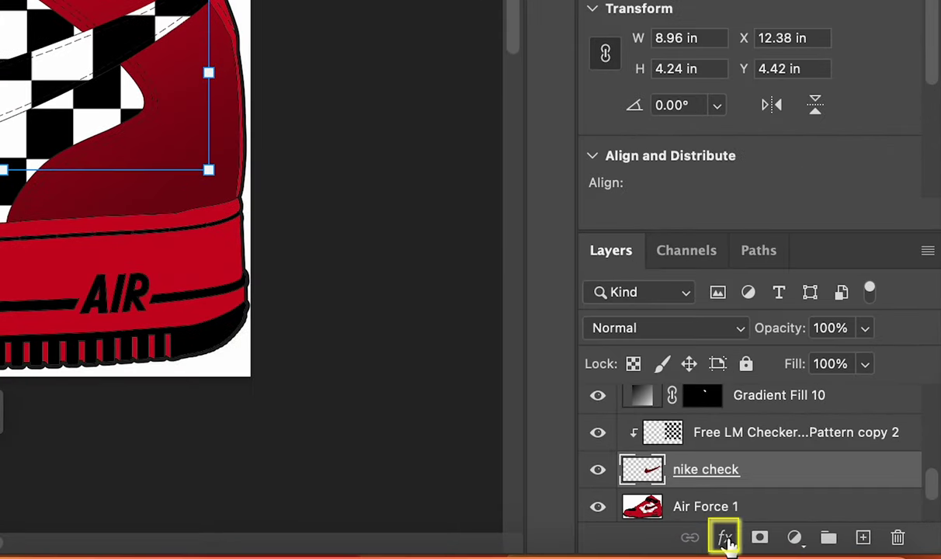
left_click(725, 538)
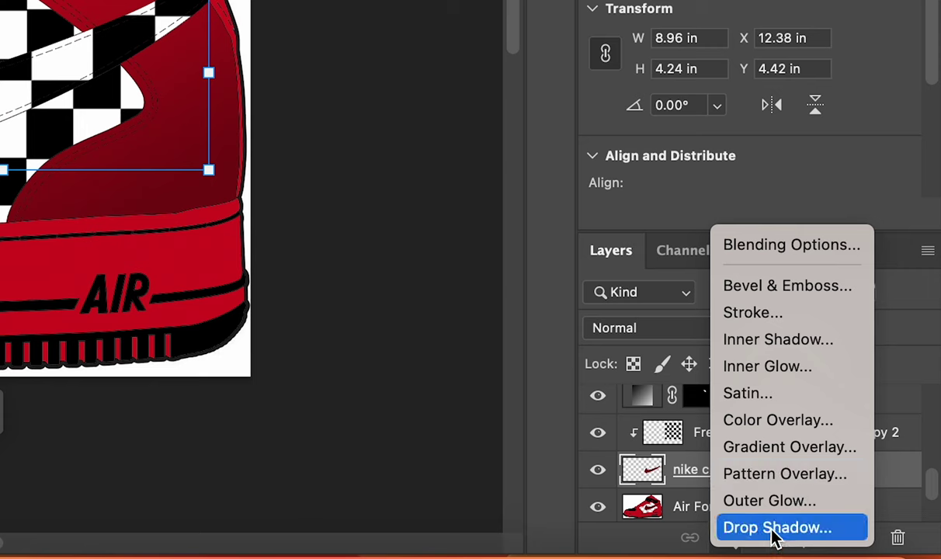
left_click(775, 530)
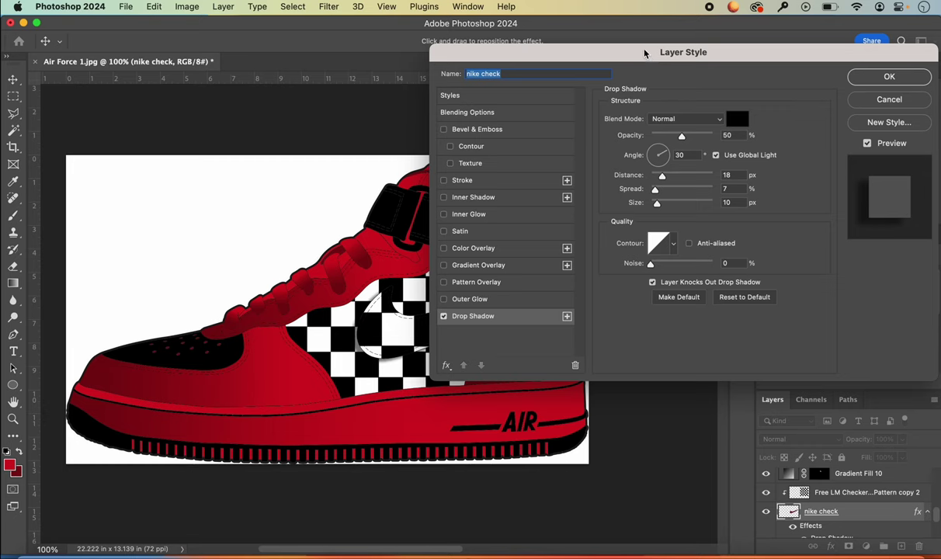
left_click_drag(645, 53, 773, 52)
mouse_move(790, 174)
left_mouse_down()
mouse_move(778, 191)
mouse_move(796, 203)
mouse_move(785, 202)
mouse_move(789, 178)
mouse_move(781, 191)
left_mouse_up()
left_click(783, 190)
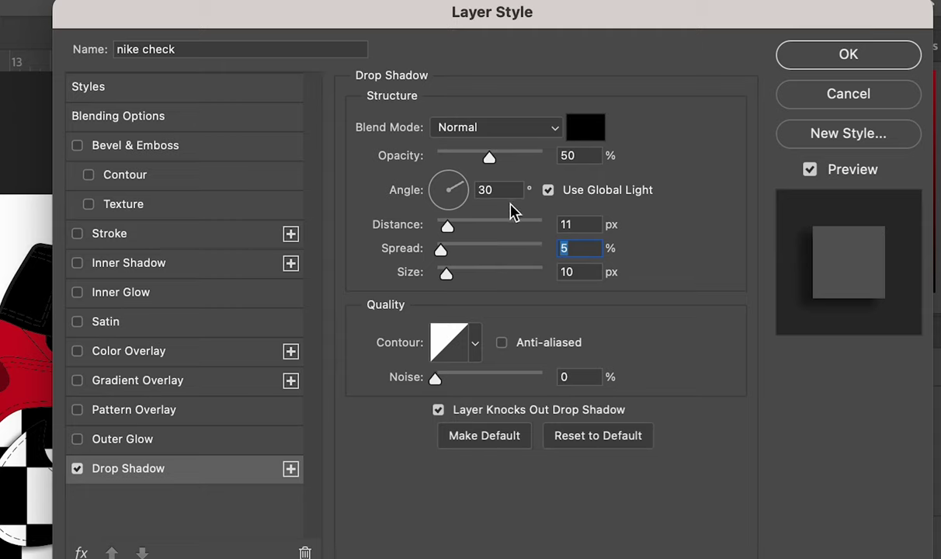
left_click(829, 65)
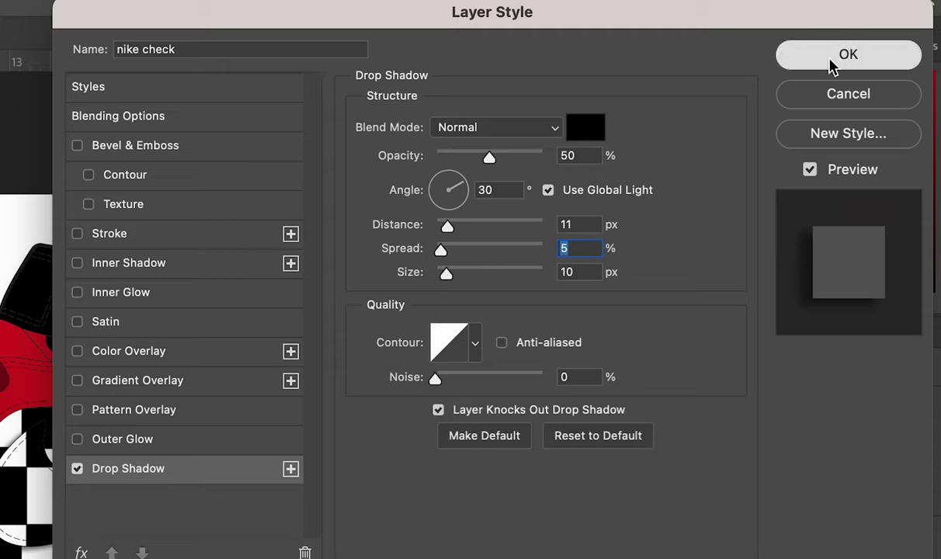
left_click(569, 362)
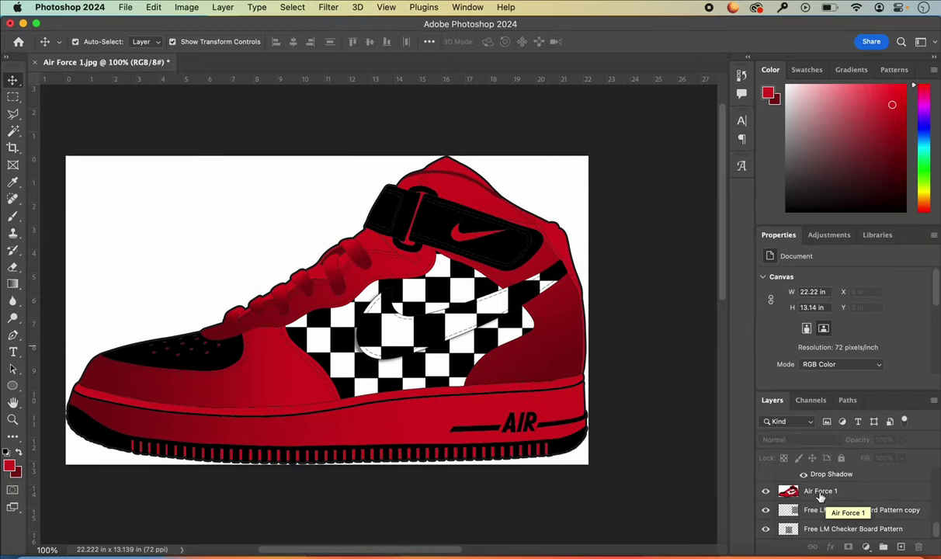
Step: Give the Air Force 1 layer a drop shadow angled at 125° with 50% opacity
left_click(821, 493)
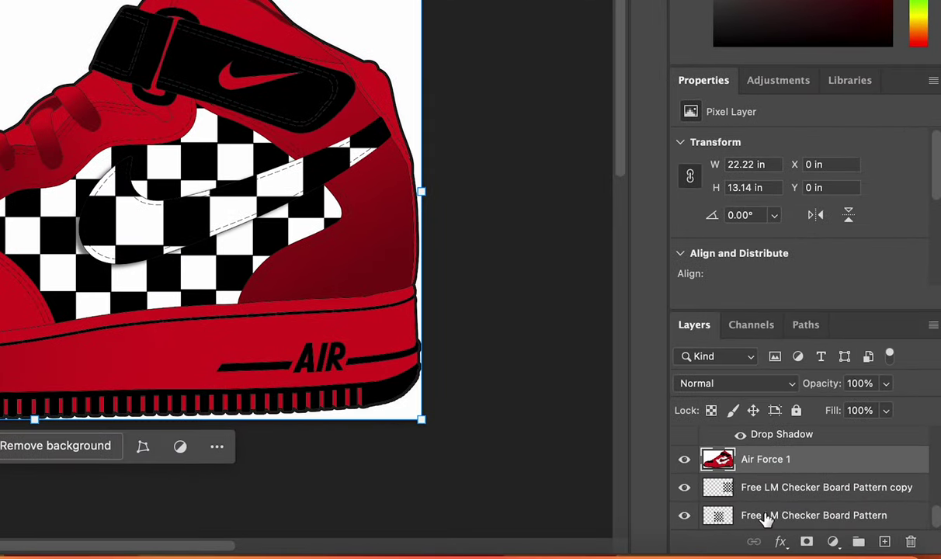
left_click(781, 544)
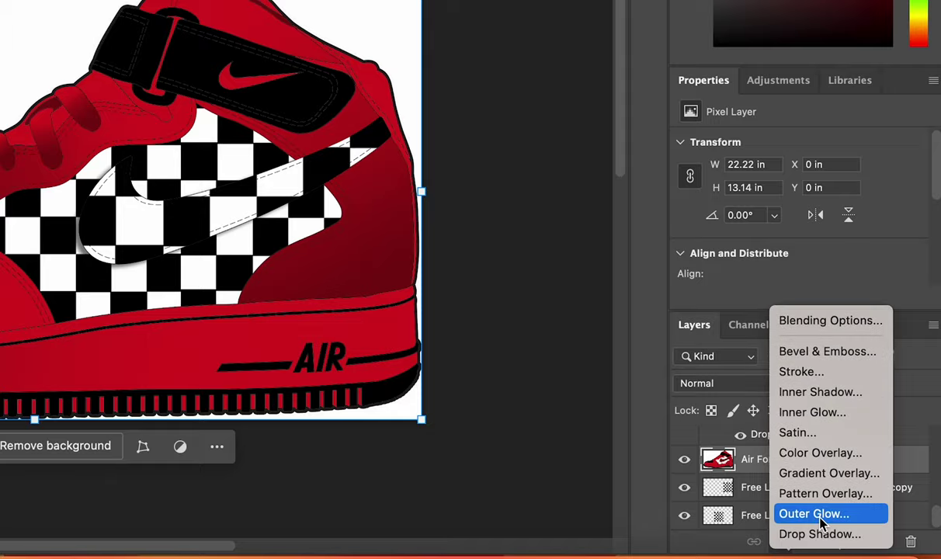
left_click(817, 534)
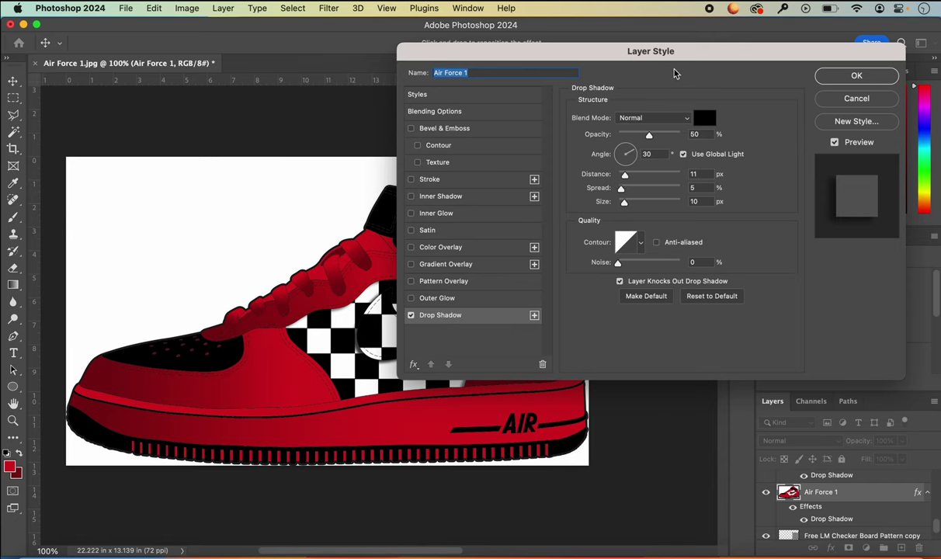
left_click_drag(671, 56, 822, 71)
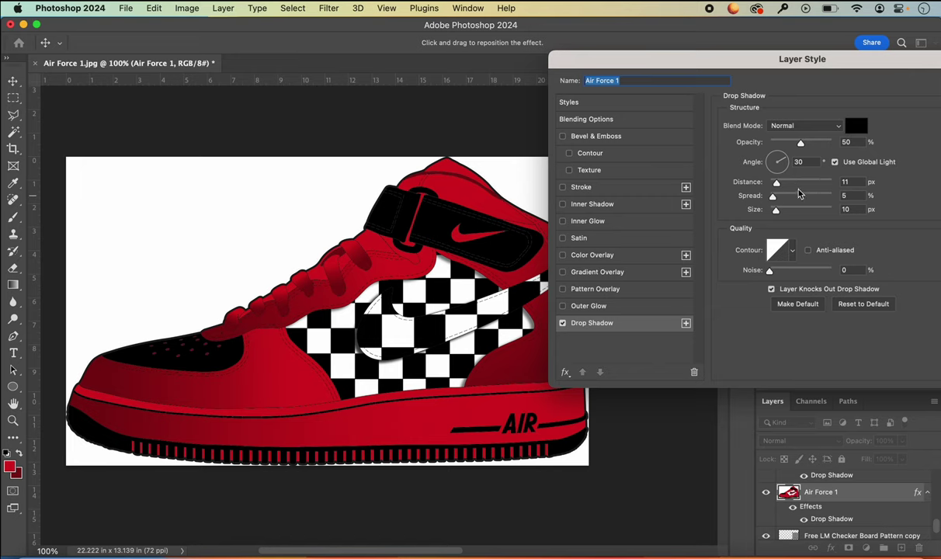
left_click_drag(810, 68, 721, 56)
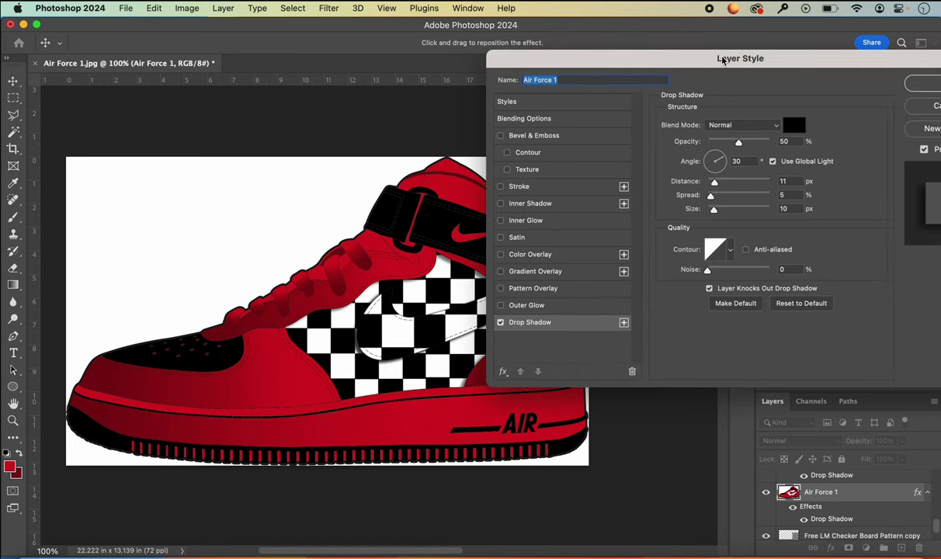
left_click(717, 160)
left_click_drag(717, 160, 715, 160)
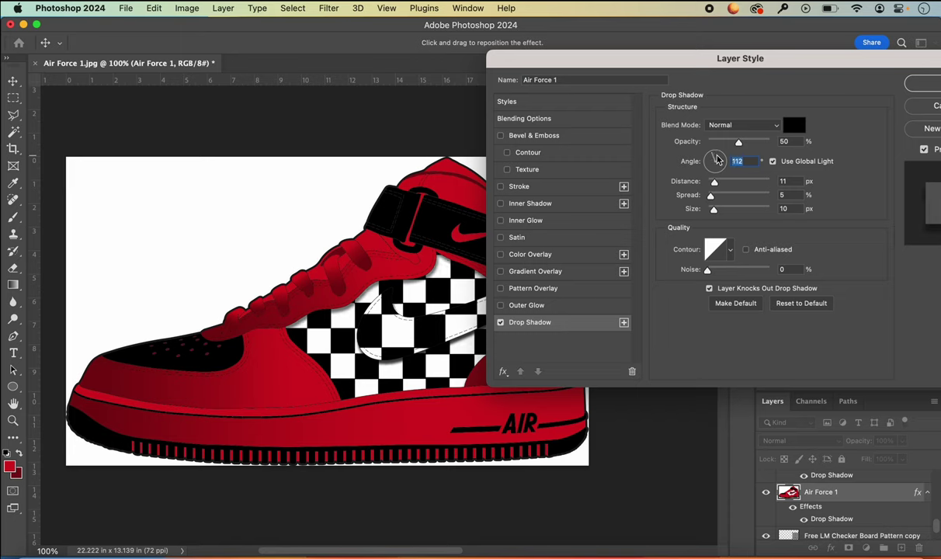
left_click_drag(714, 159, 712, 159)
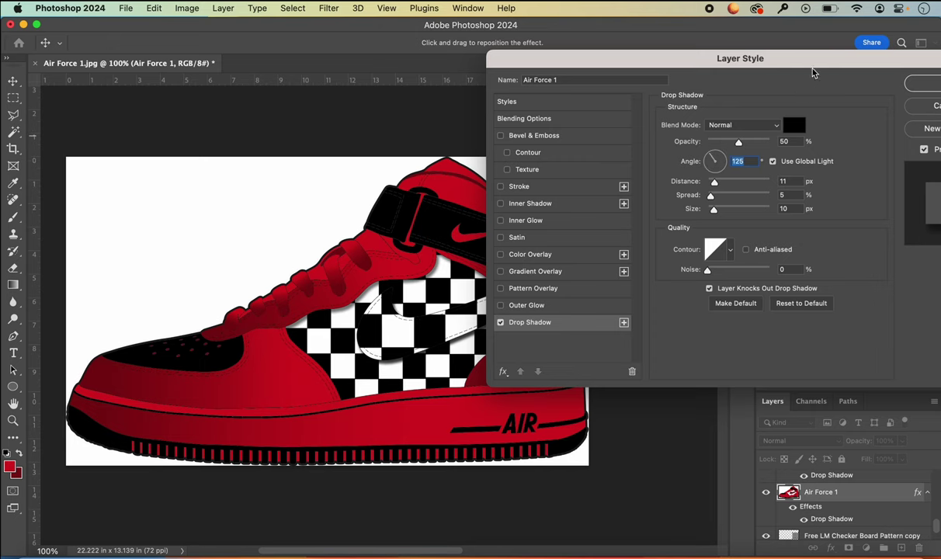
left_click_drag(775, 62, 699, 86)
left_click(846, 106)
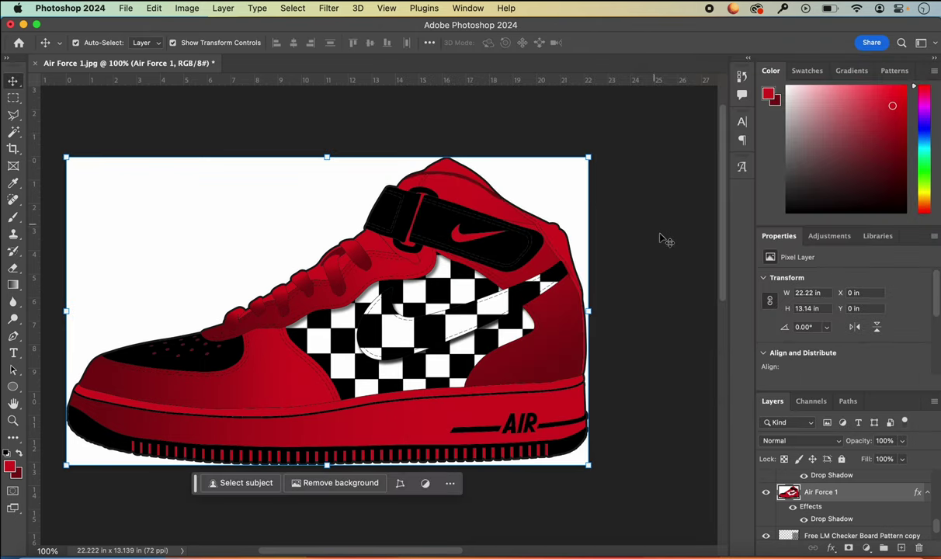
scroll(689, 265, "left", 5)
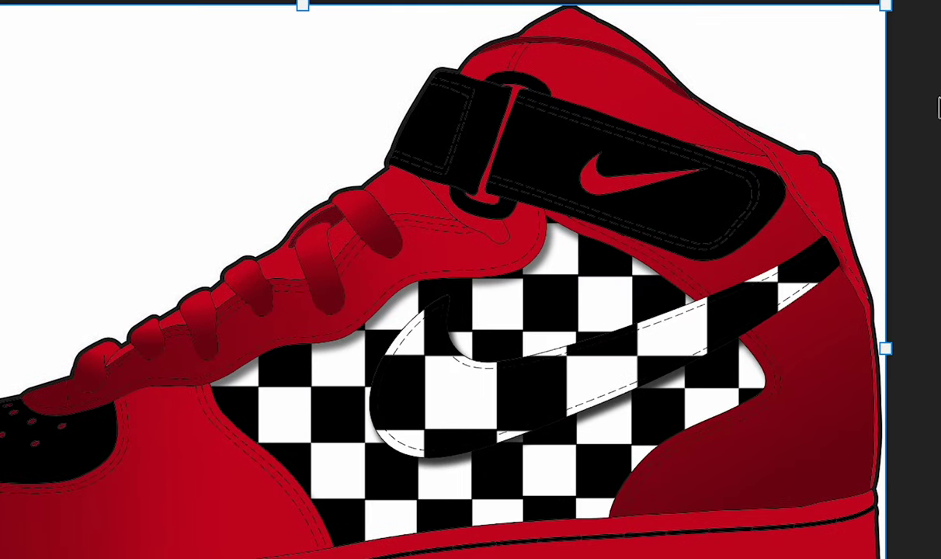
key("Return")
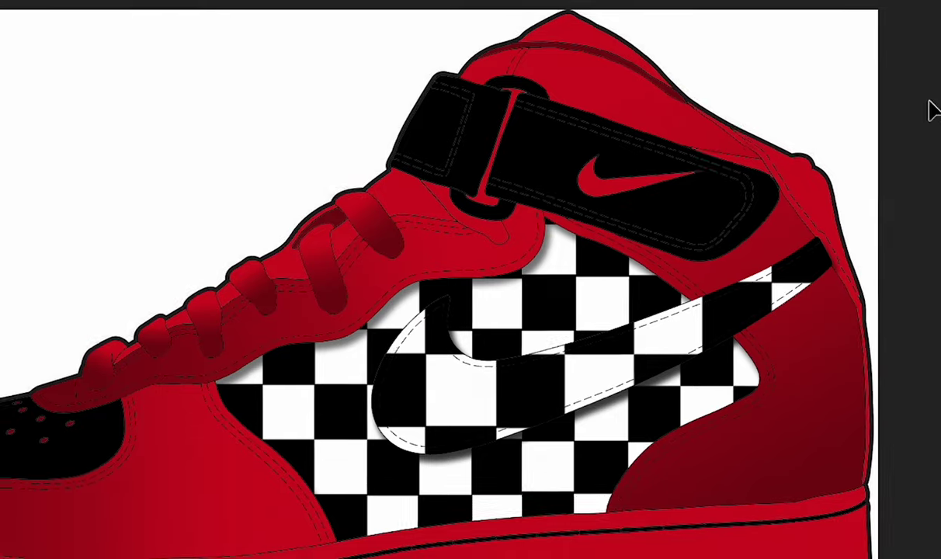